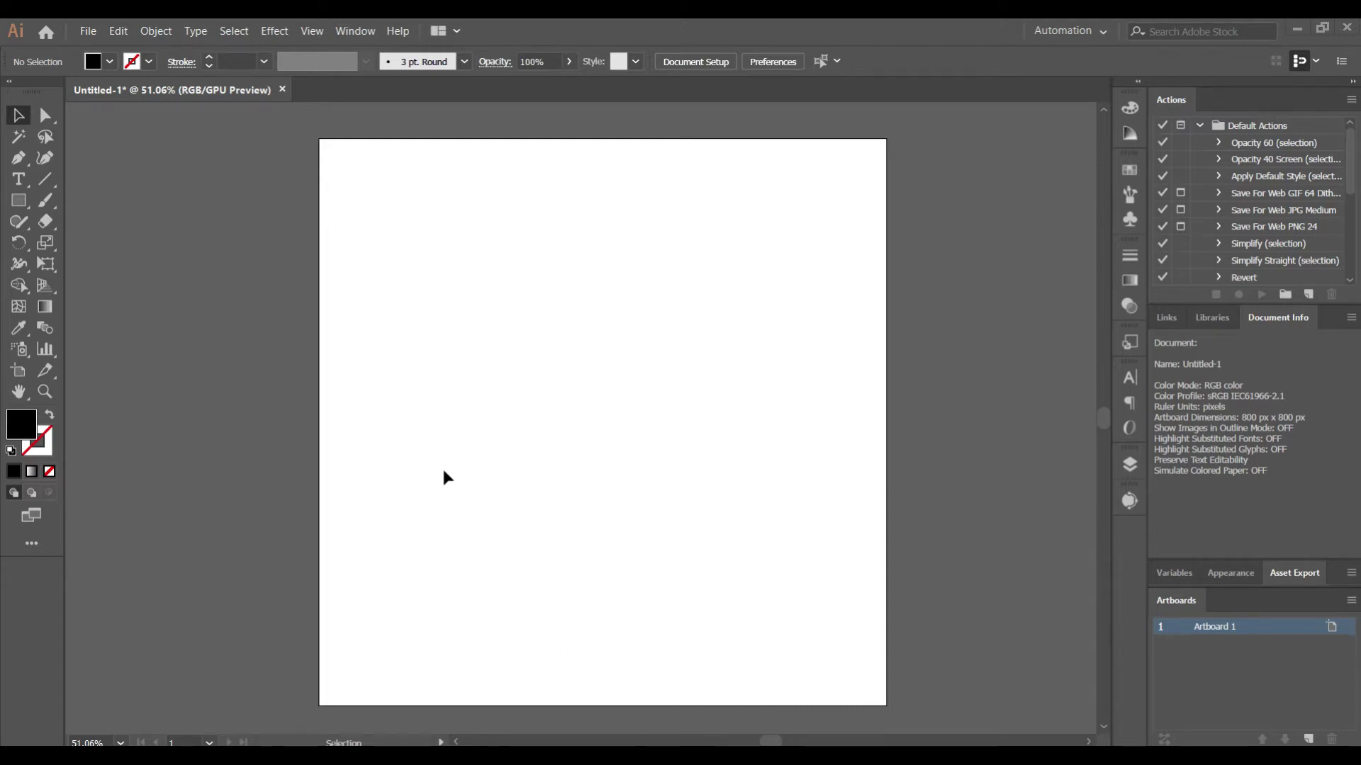
- Select the Type tool to add text to the blank 800 × 800 px artboard
left_click(19, 178)
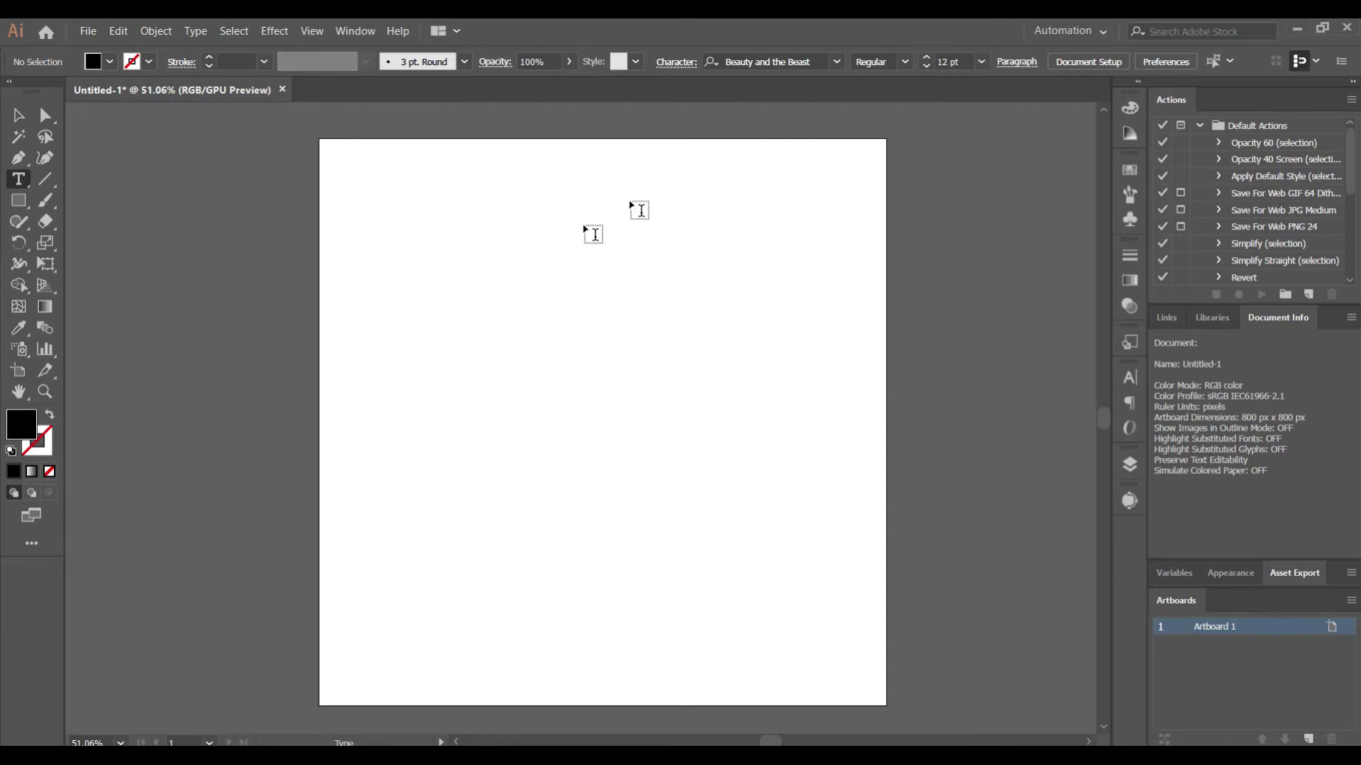
- Type the ZIE CAT text at 36 pt and scale it up larger
left_click(981, 62)
left_click(1005, 318)
left_click(406, 338)
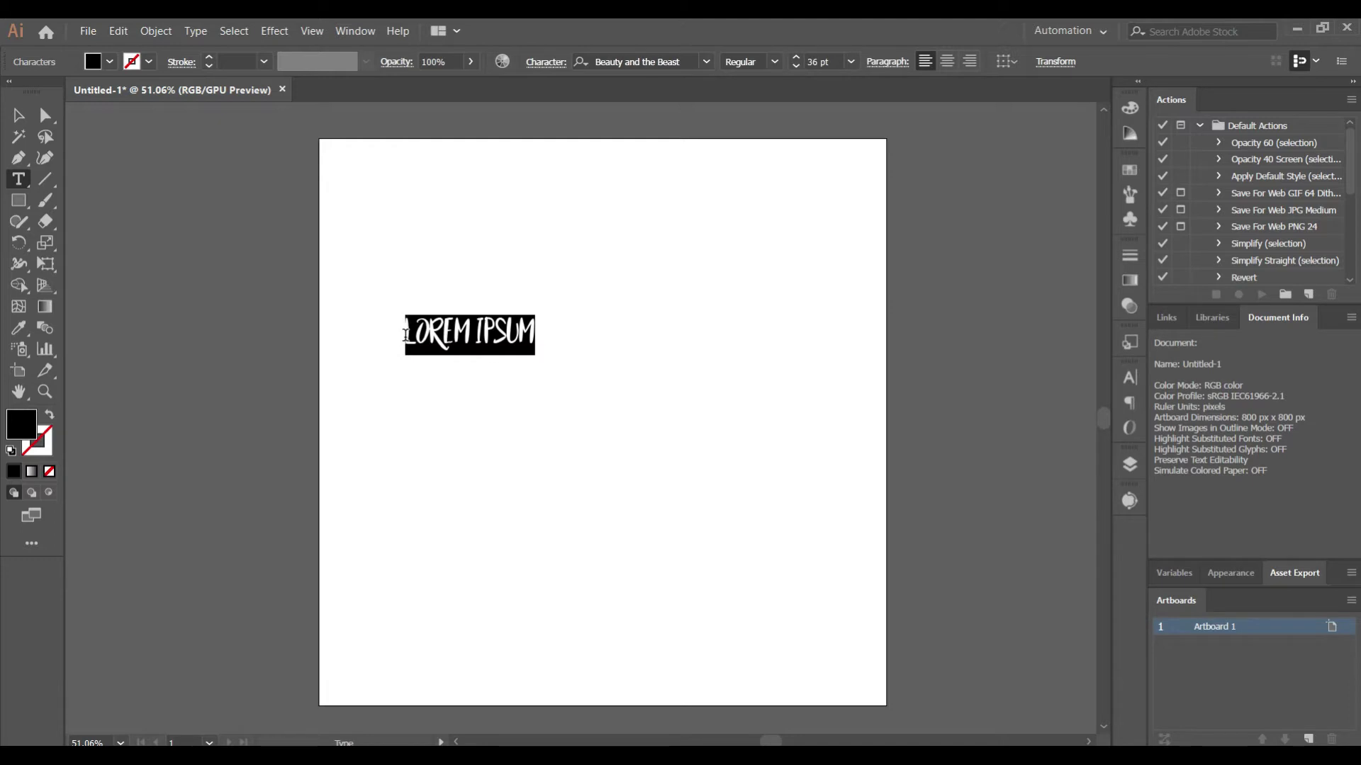
type("THE ")
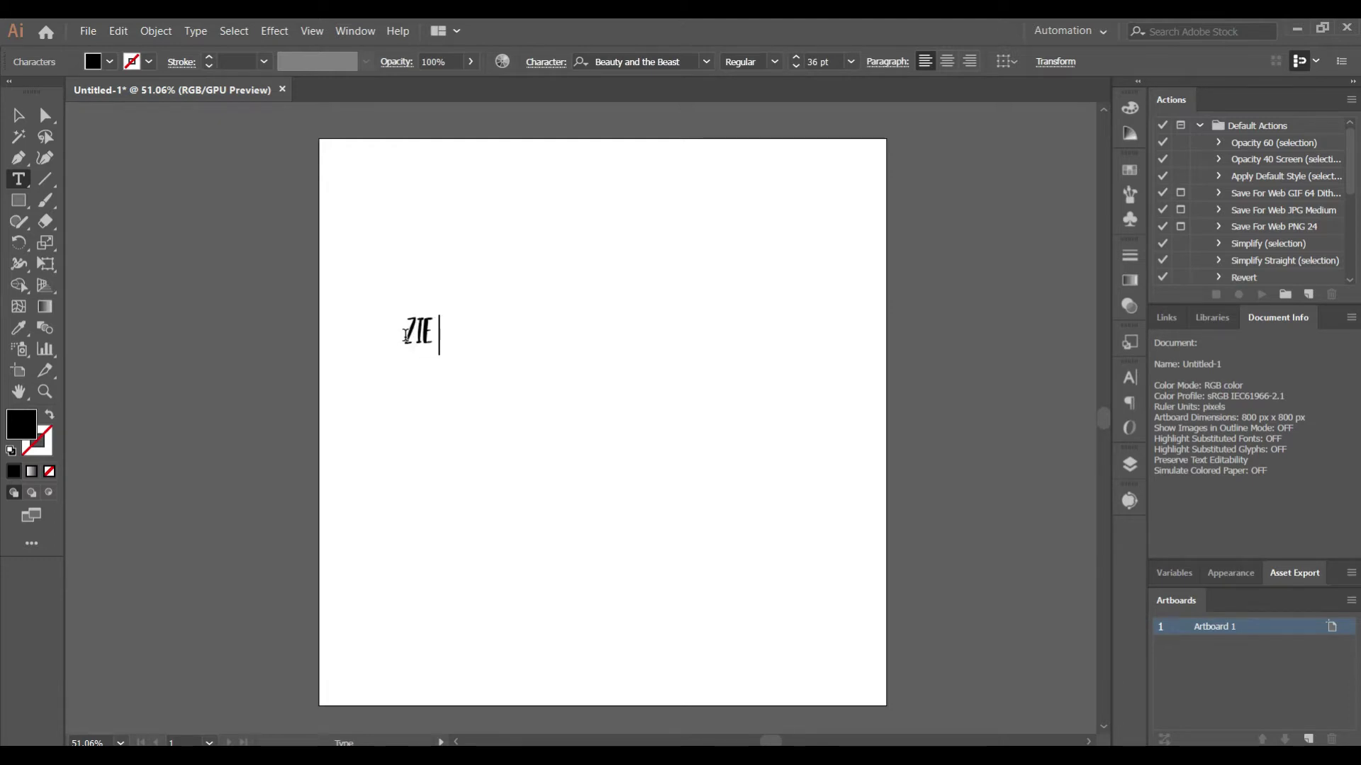
type("CAT")
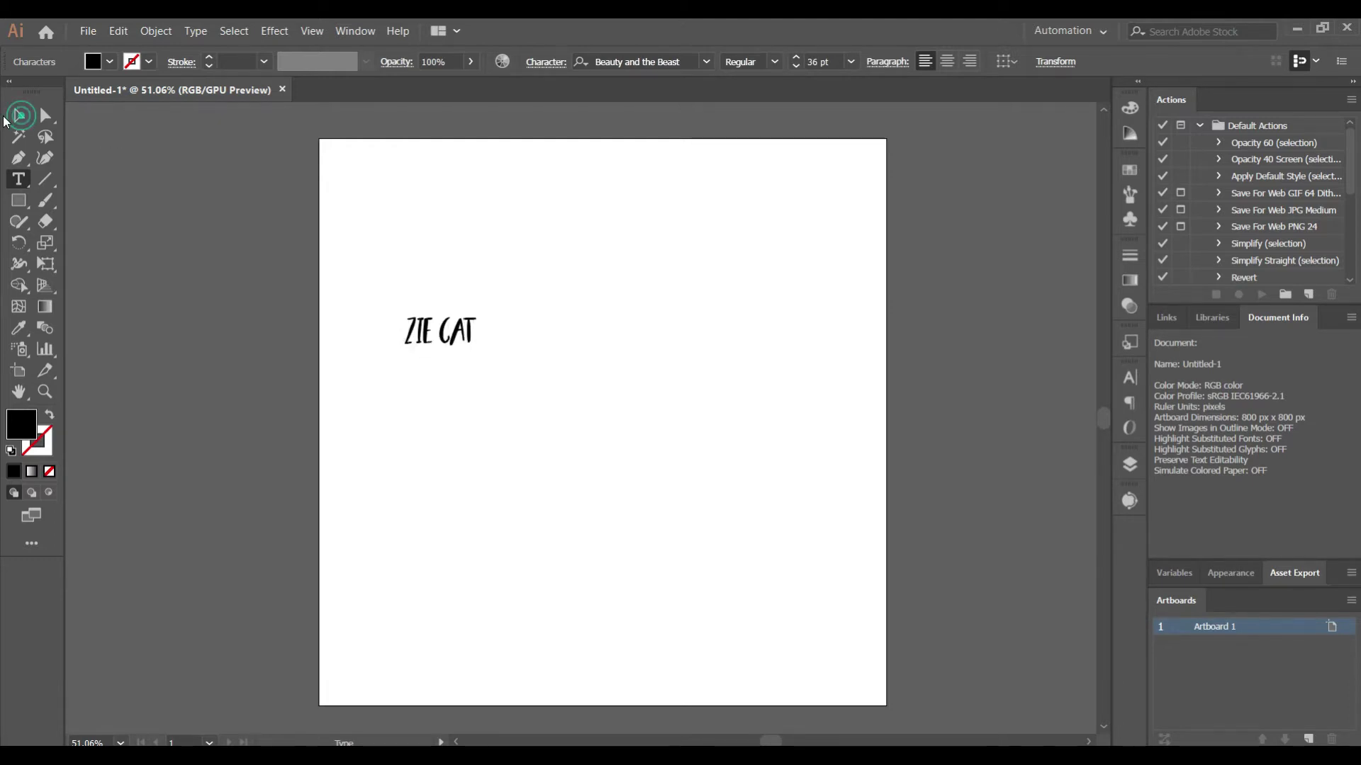
left_click(17, 114)
left_click_drag(474, 355, 790, 669)
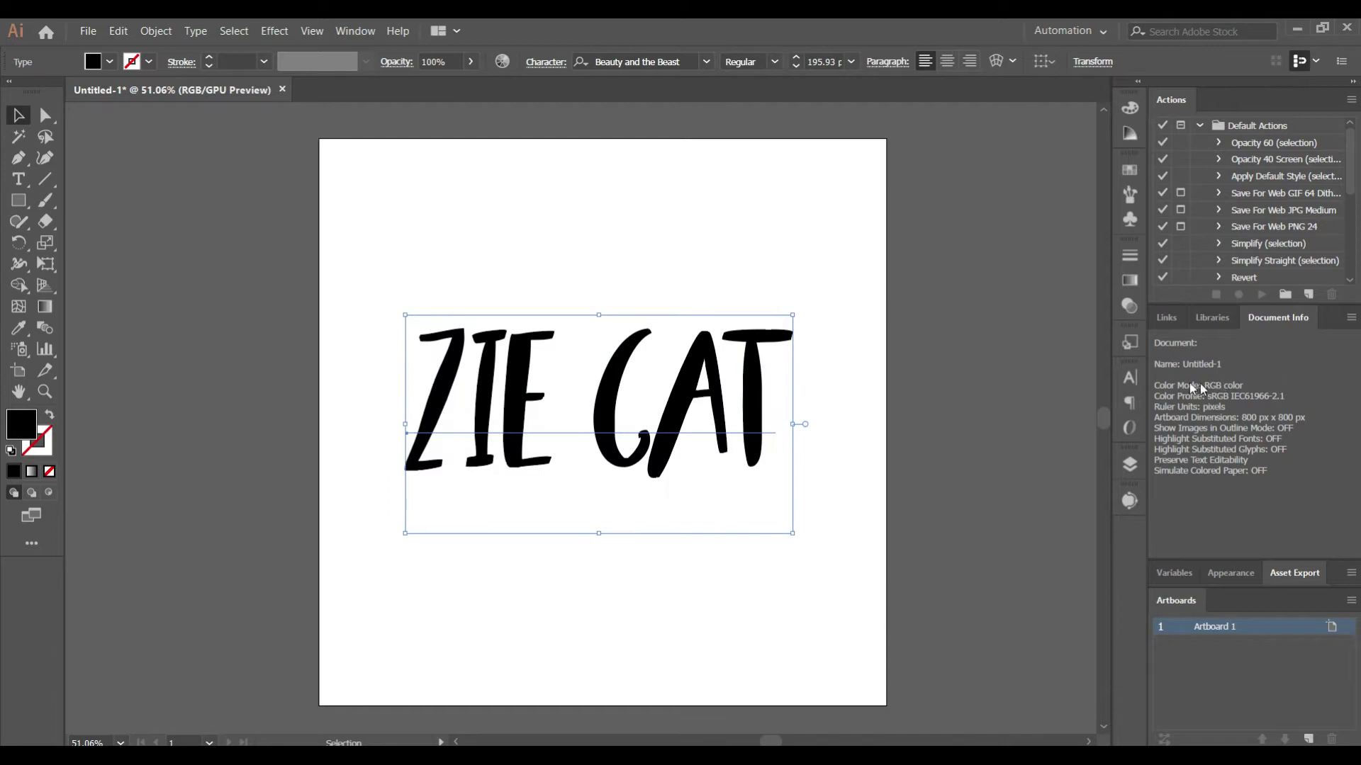
- Set the text font to Times New Roman and move it into the artboard's lower half
left_click(1139, 376)
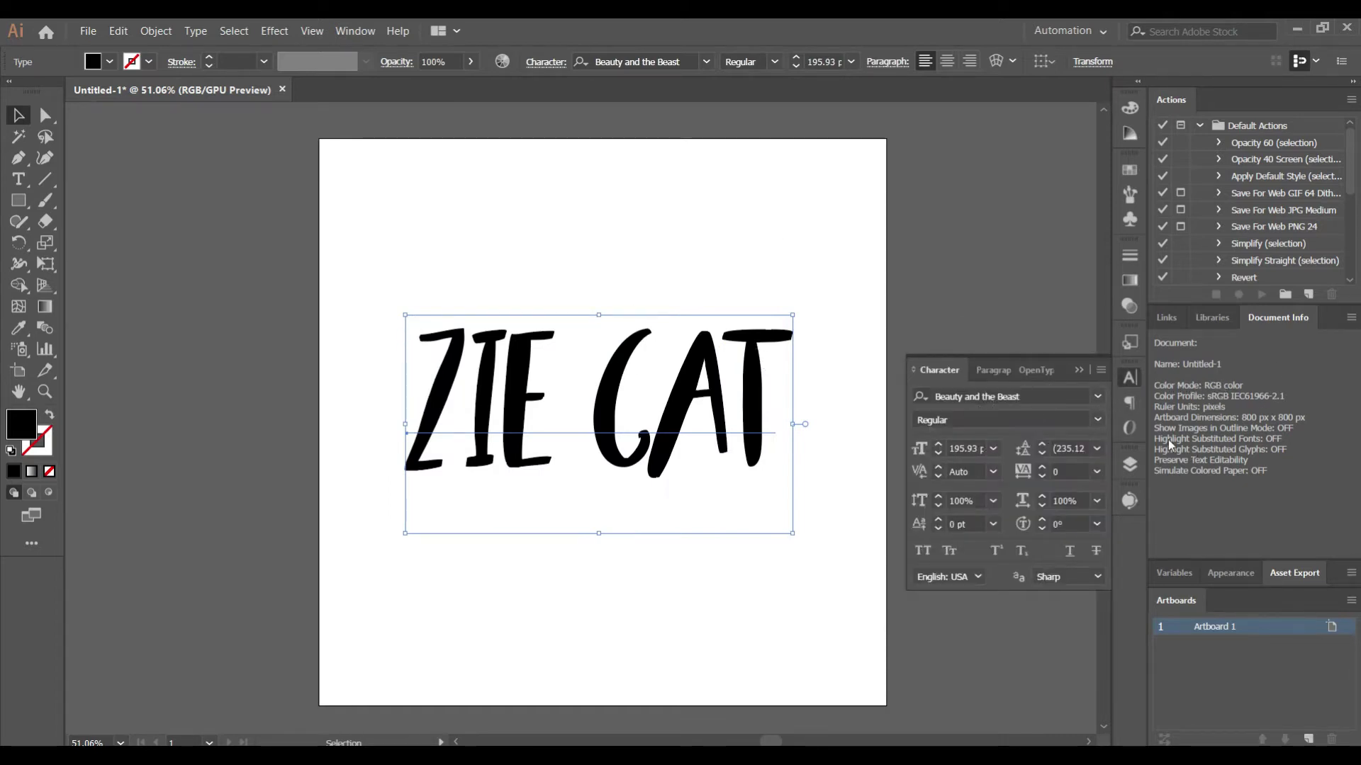
left_click(1100, 397)
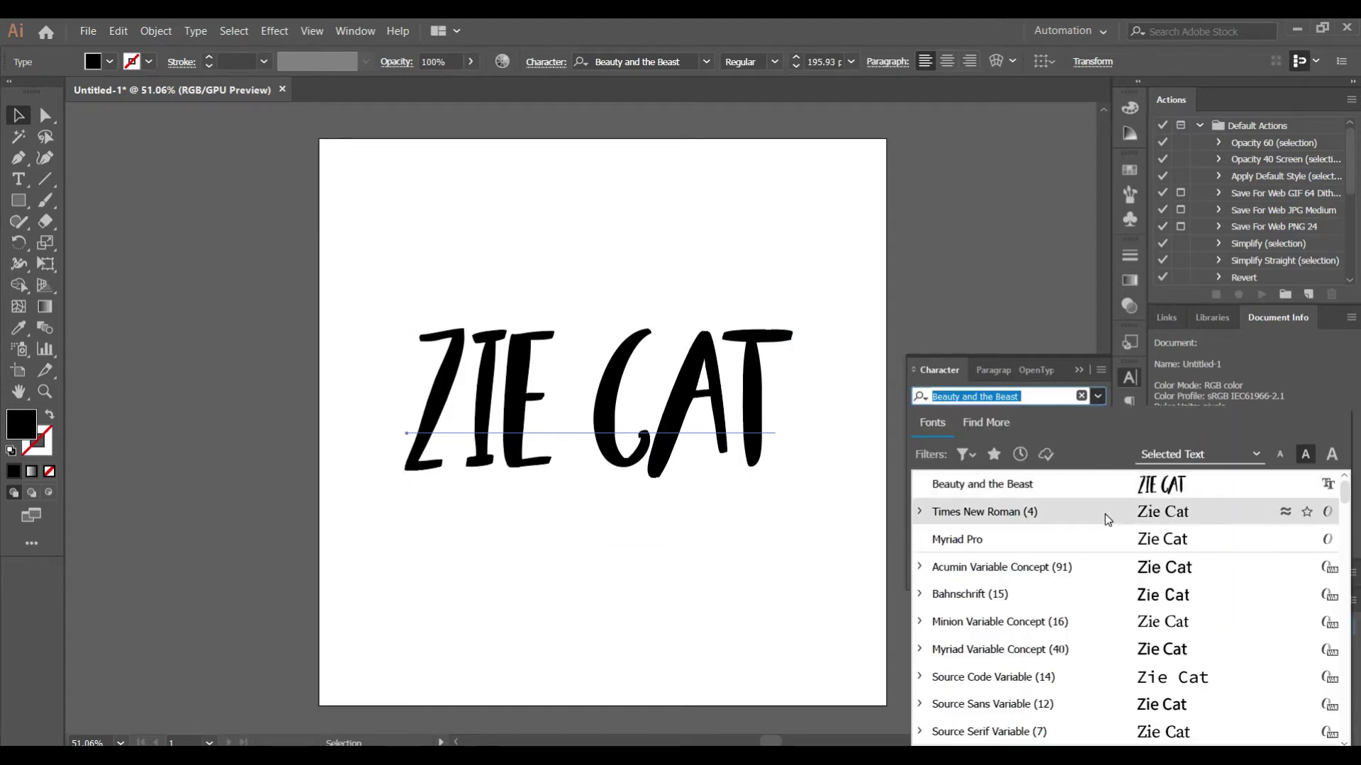
left_click(1104, 512)
left_click(1078, 370)
left_click(663, 422)
left_click_drag(656, 498, 647, 585)
left_click(134, 401)
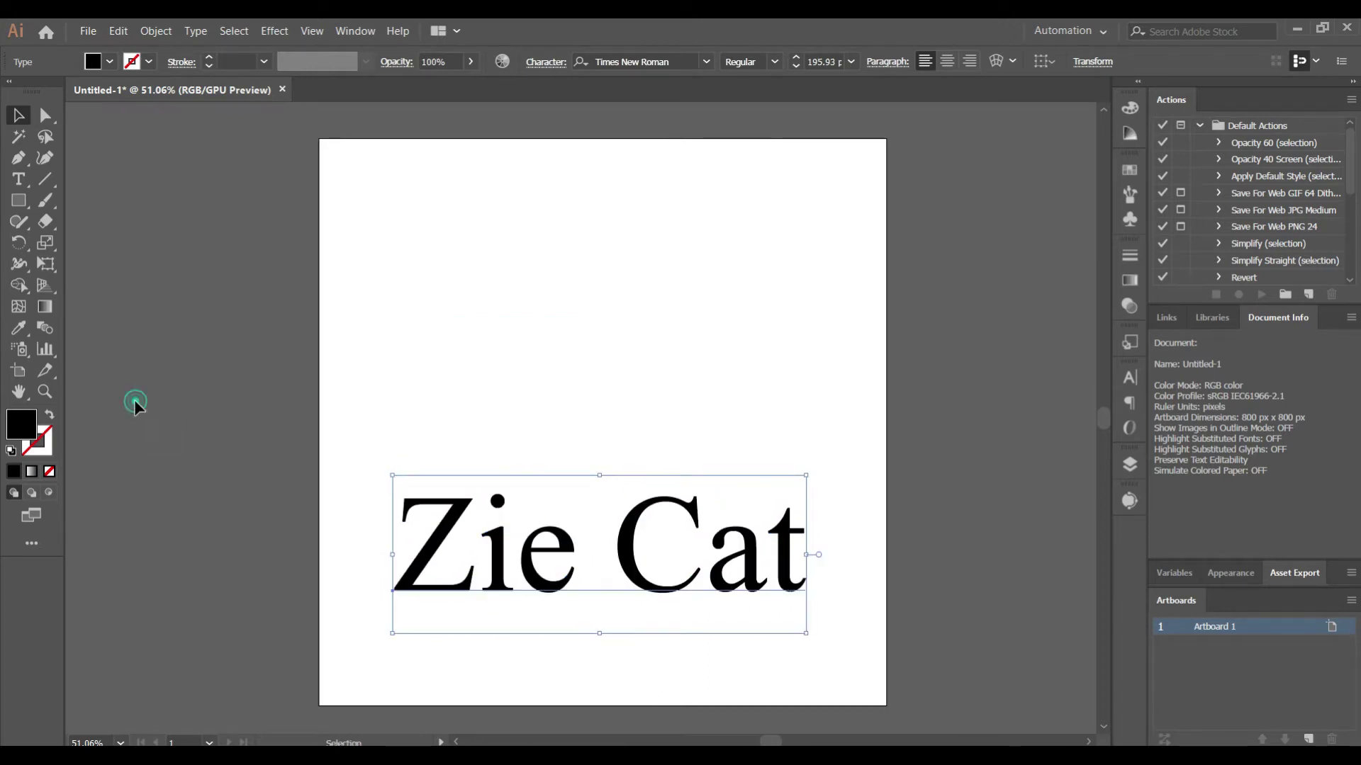
left_click(45, 201)
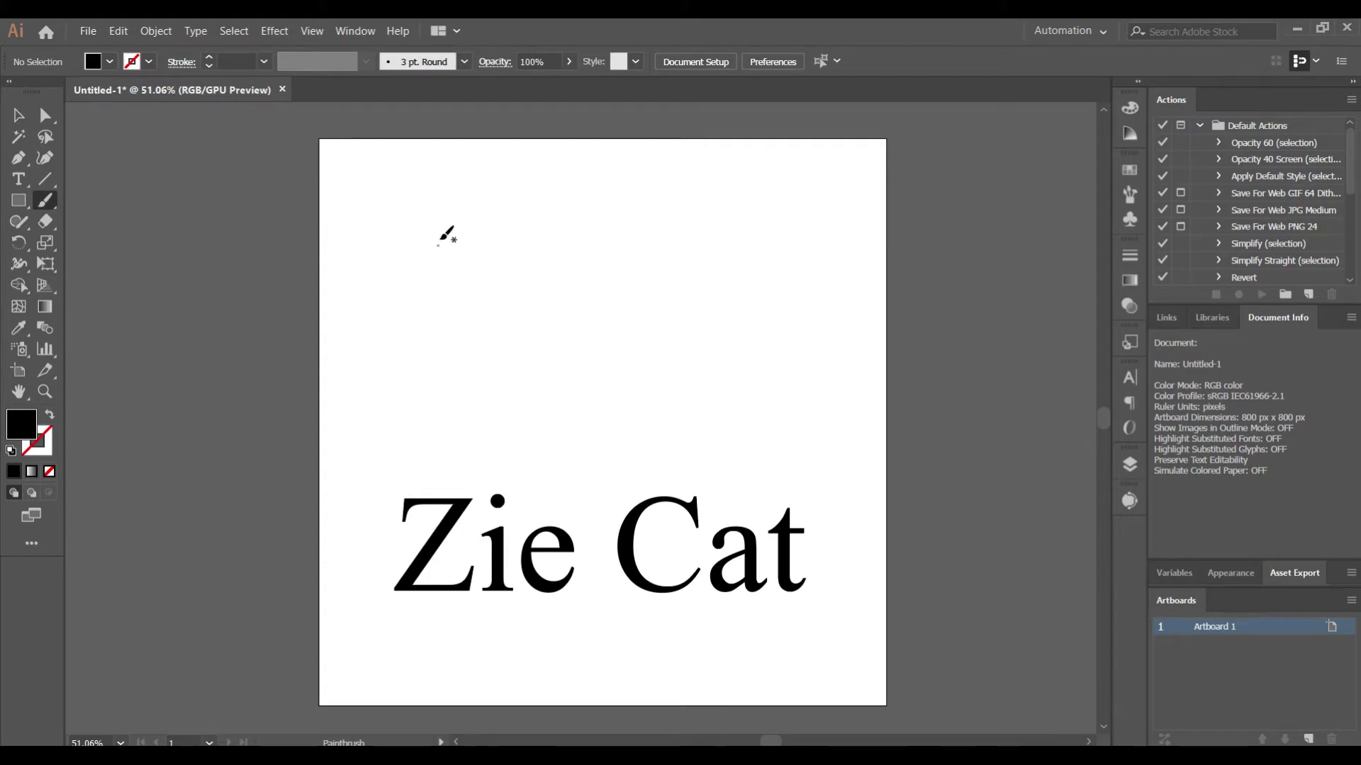
- Paint a freehand Z stroke with two small oval eyes above the ZIE CAT text
mouse_move(441, 248)
left_mouse_down()
mouse_move(596, 237)
mouse_move(407, 367)
mouse_move(391, 394)
left_mouse_up()
left_click_drag(537, 408, 730, 283)
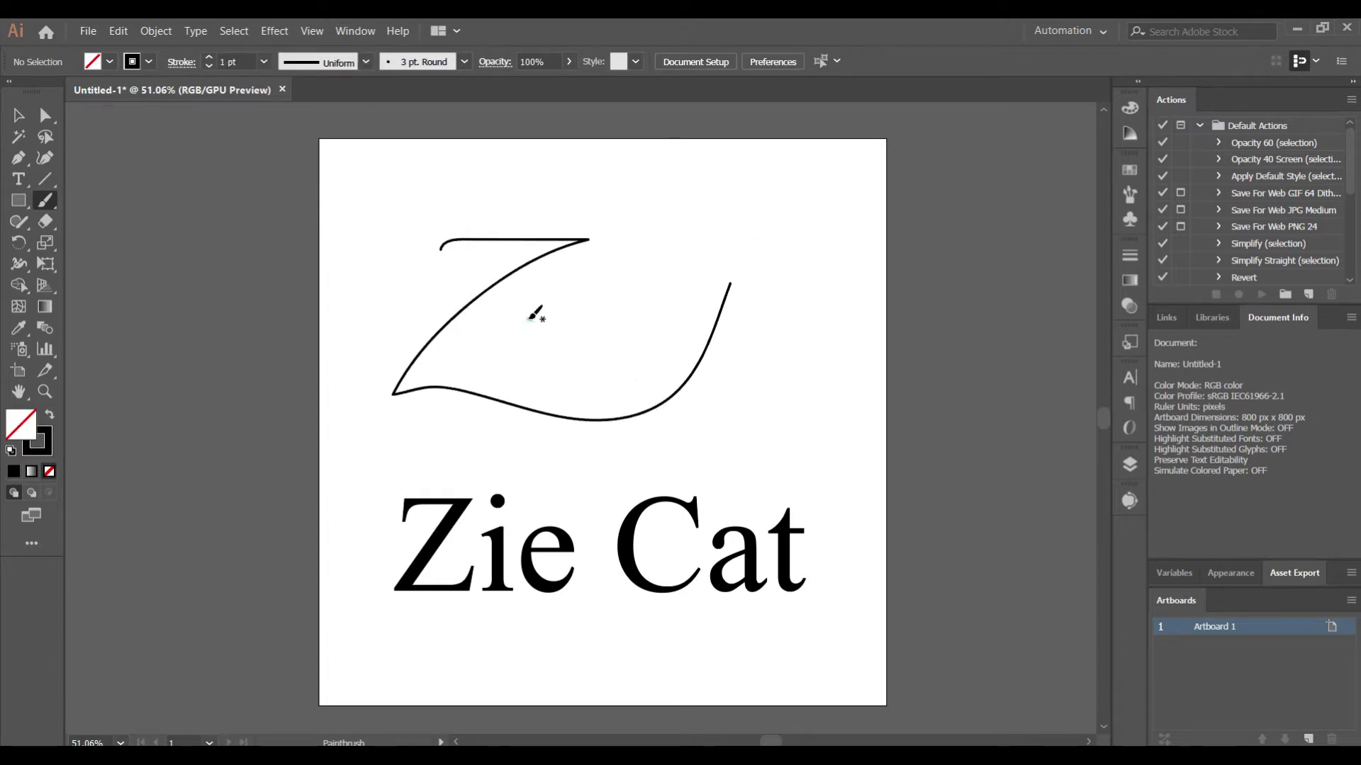
mouse_move(559, 328)
left_mouse_down()
mouse_move(530, 319)
mouse_move(603, 327)
left_mouse_up()
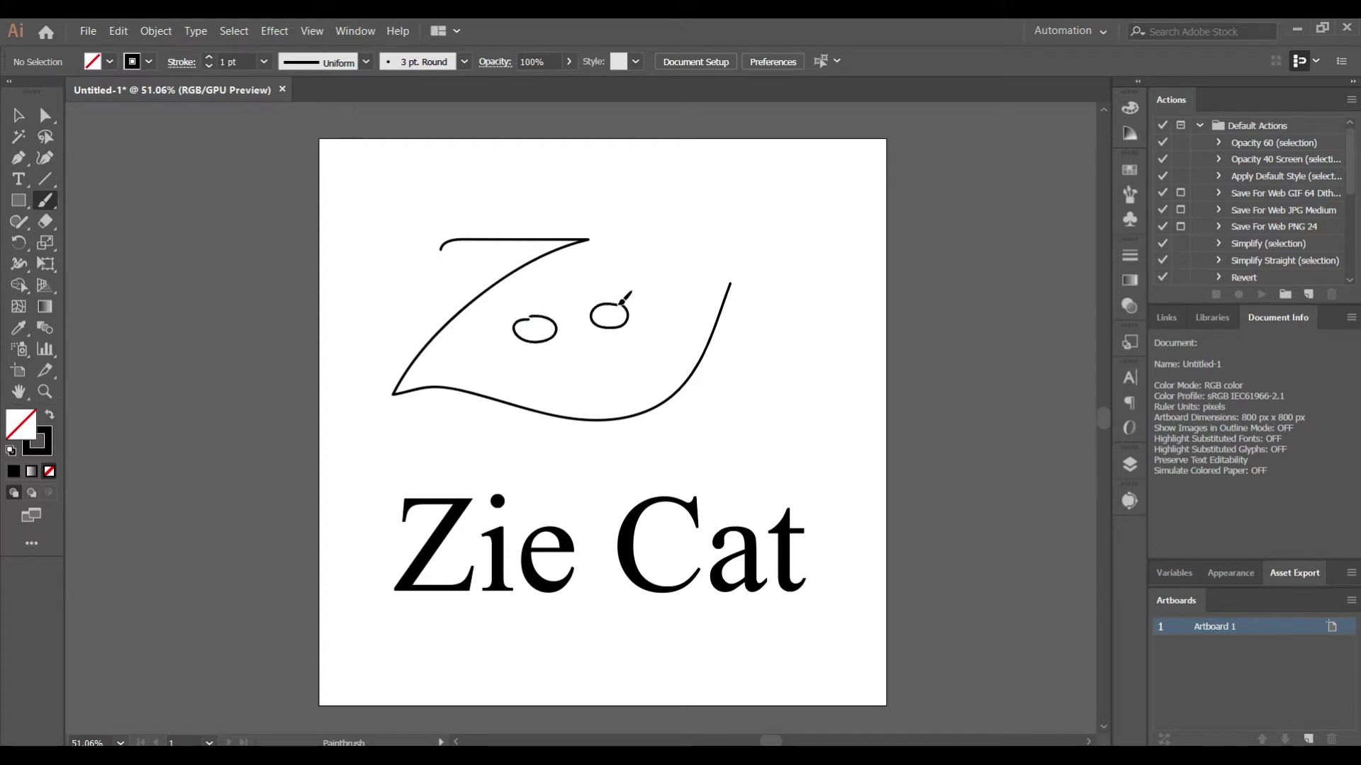
left_click_drag(621, 302, 623, 304)
left_click(17, 114)
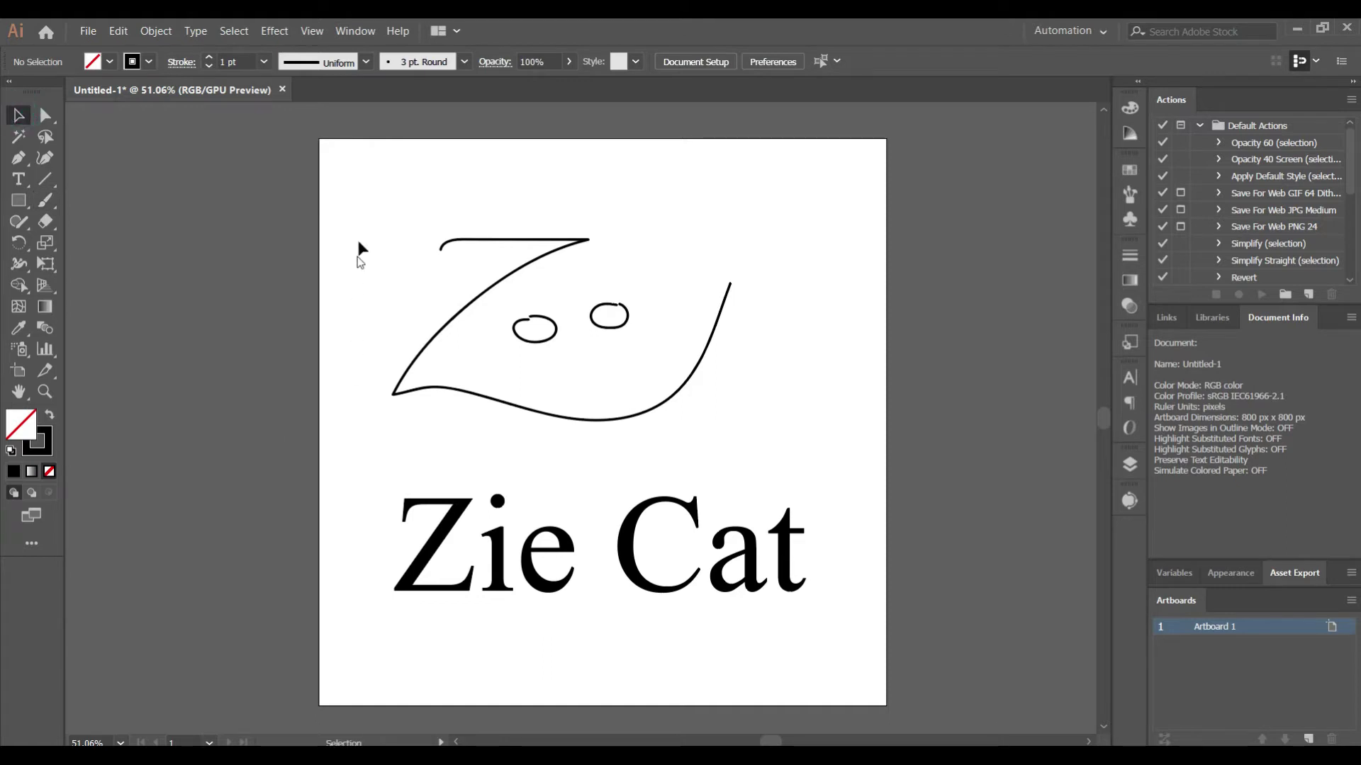
- Move all artwork left off the artboard, then bring only the Z curve back
left_click_drag(358, 222, 730, 649)
mouse_move(562, 647)
left_mouse_down()
mouse_move(789, 651)
mouse_move(750, 644)
left_mouse_up()
left_click_drag(793, 567, 308, 532)
left_click(431, 422)
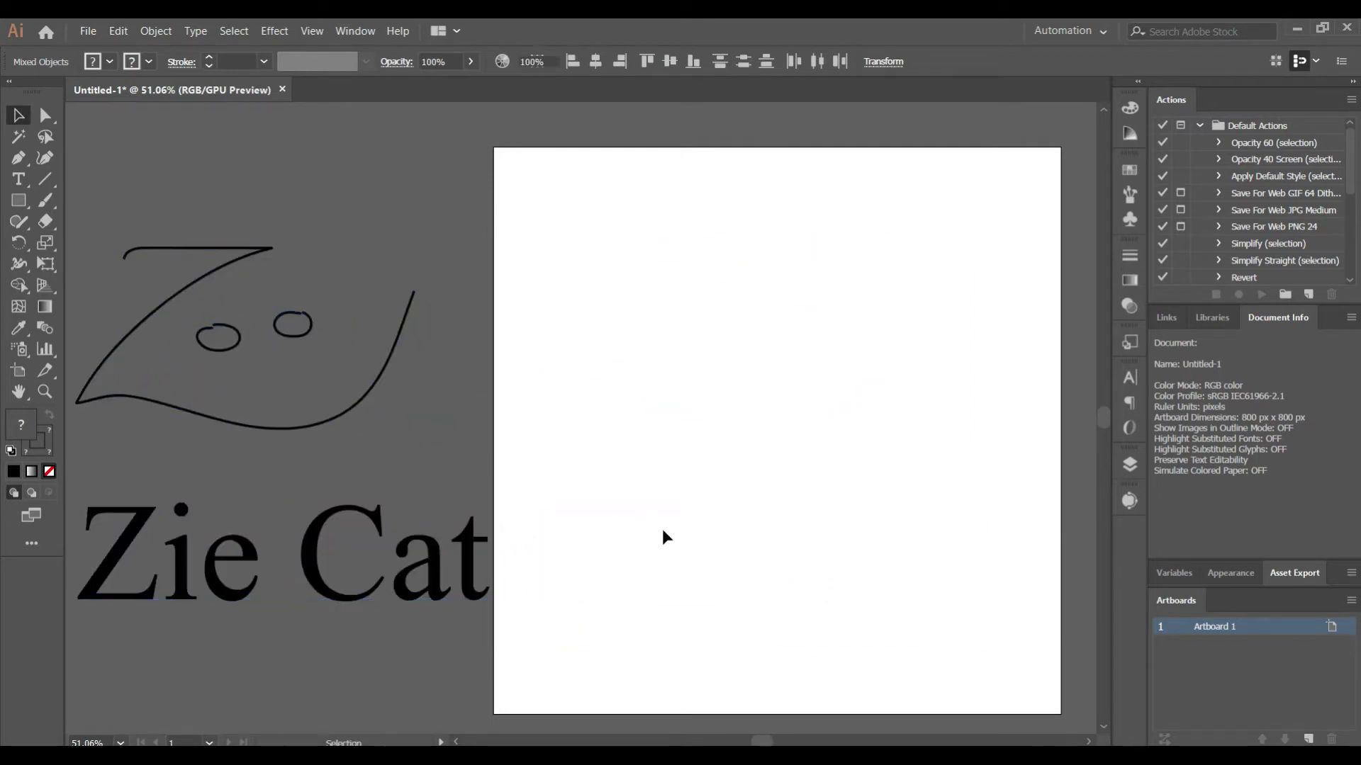
left_click_drag(661, 531, 558, 535)
left_click_drag(222, 423, 744, 425)
left_click(595, 508)
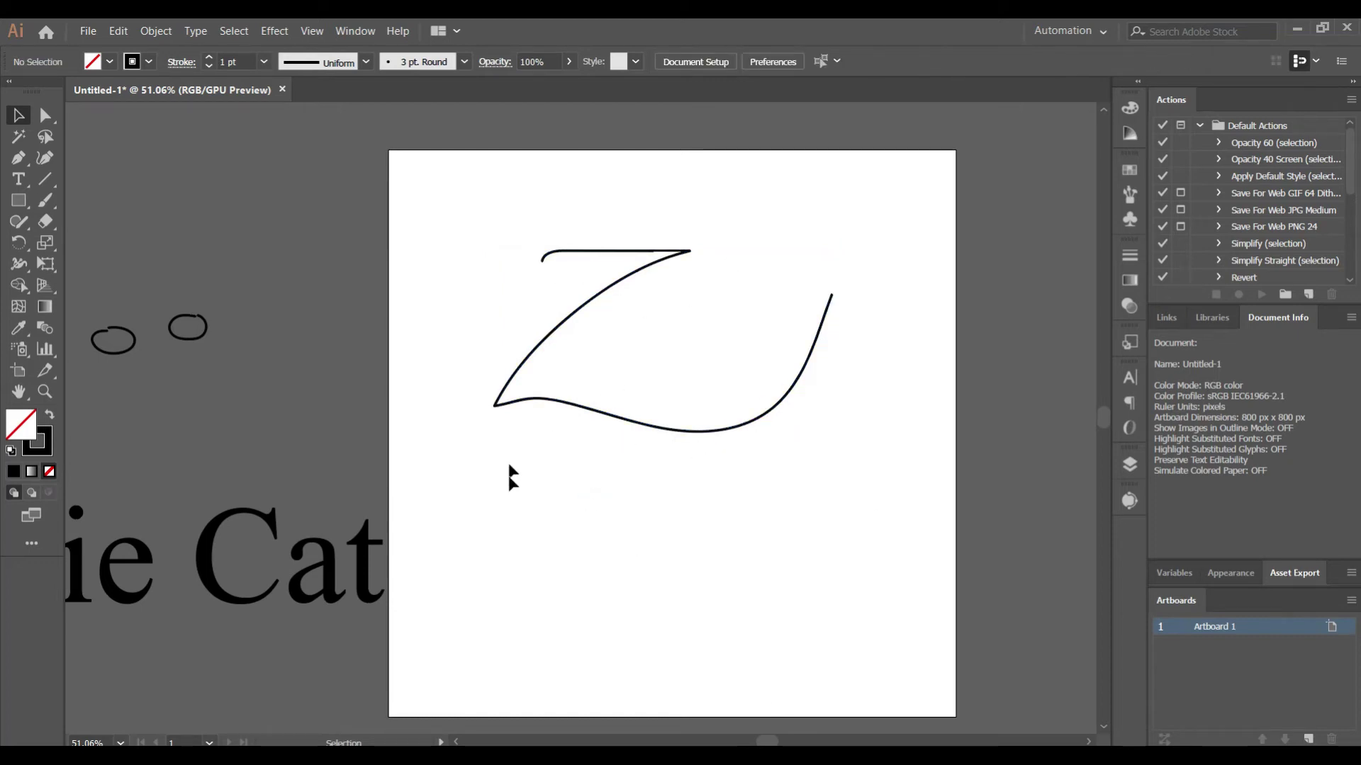
- Lock Layer 1 holding the Z sketch and create Layer 2 above it
left_click(1130, 465)
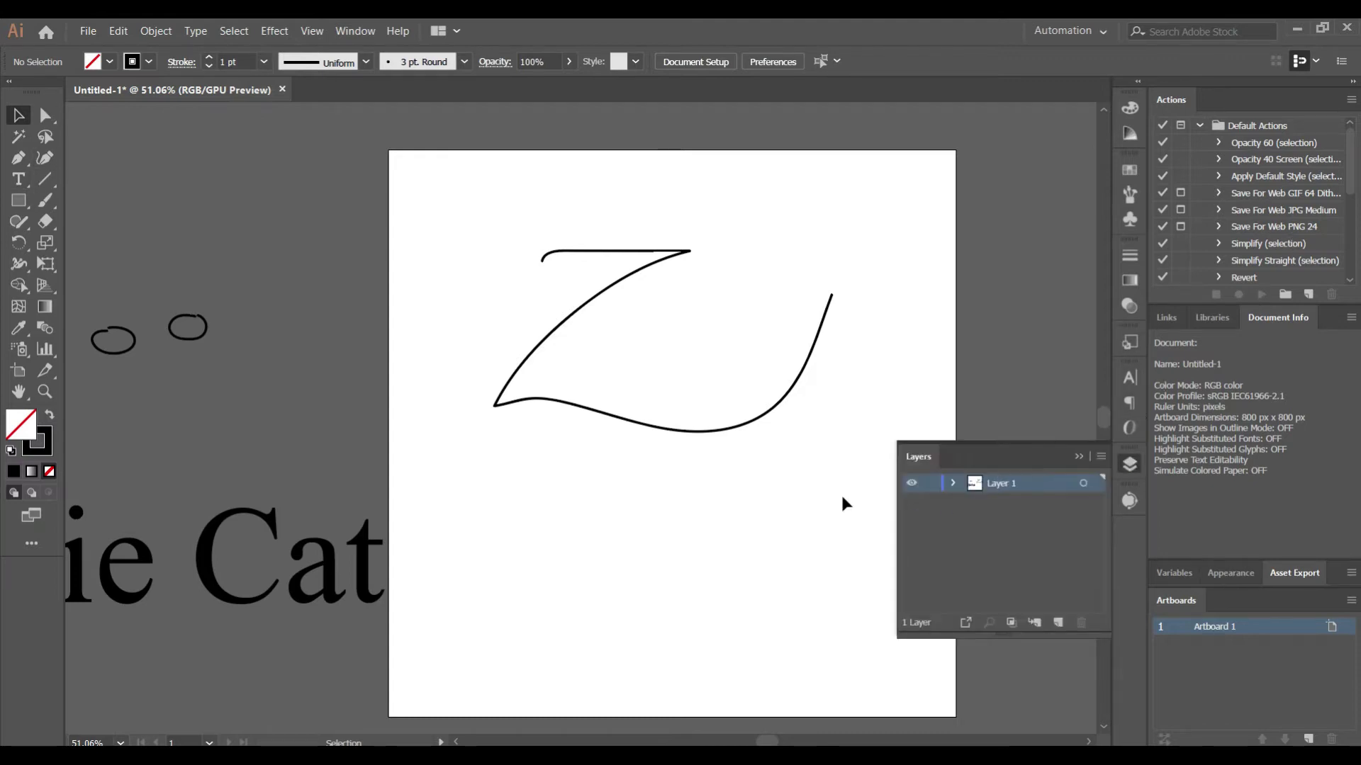
left_click(929, 484)
left_click(1061, 622)
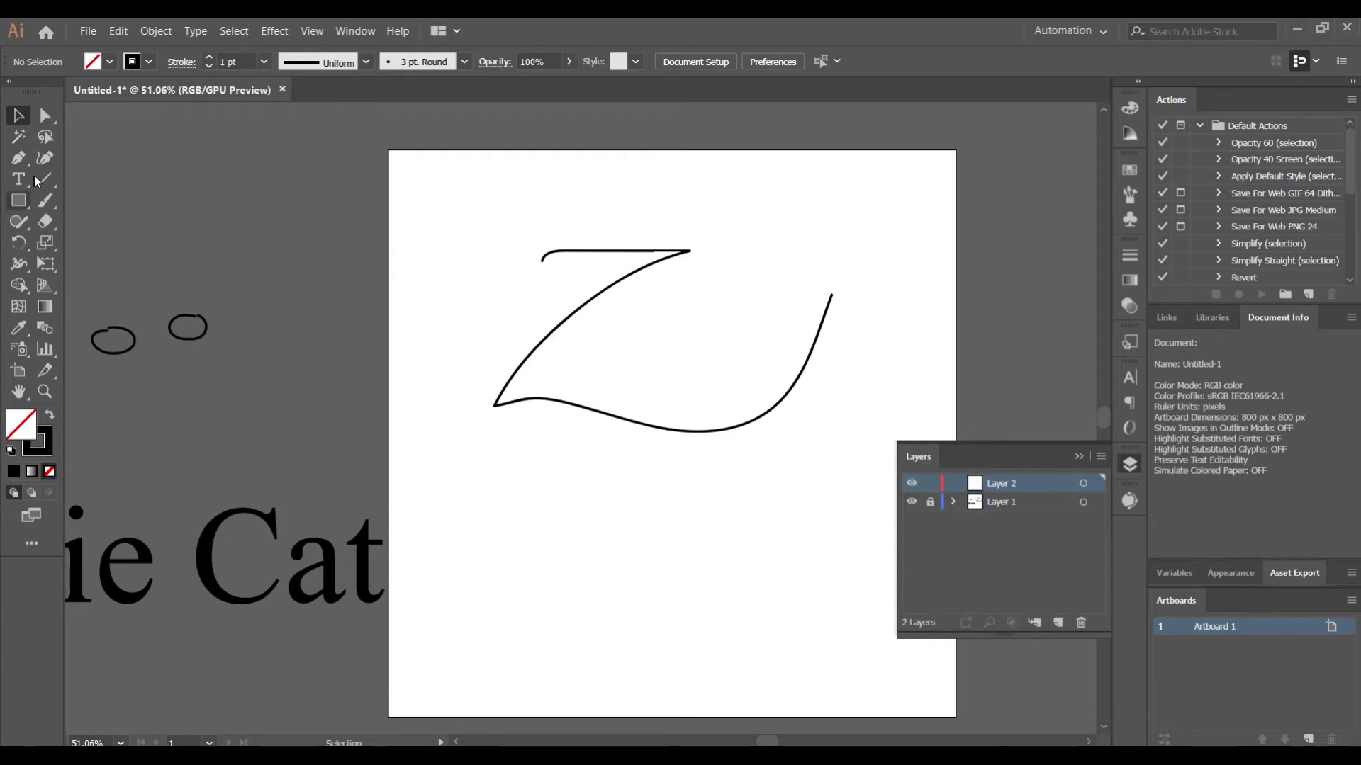
key("ctrl+z")
left_click(19, 158)
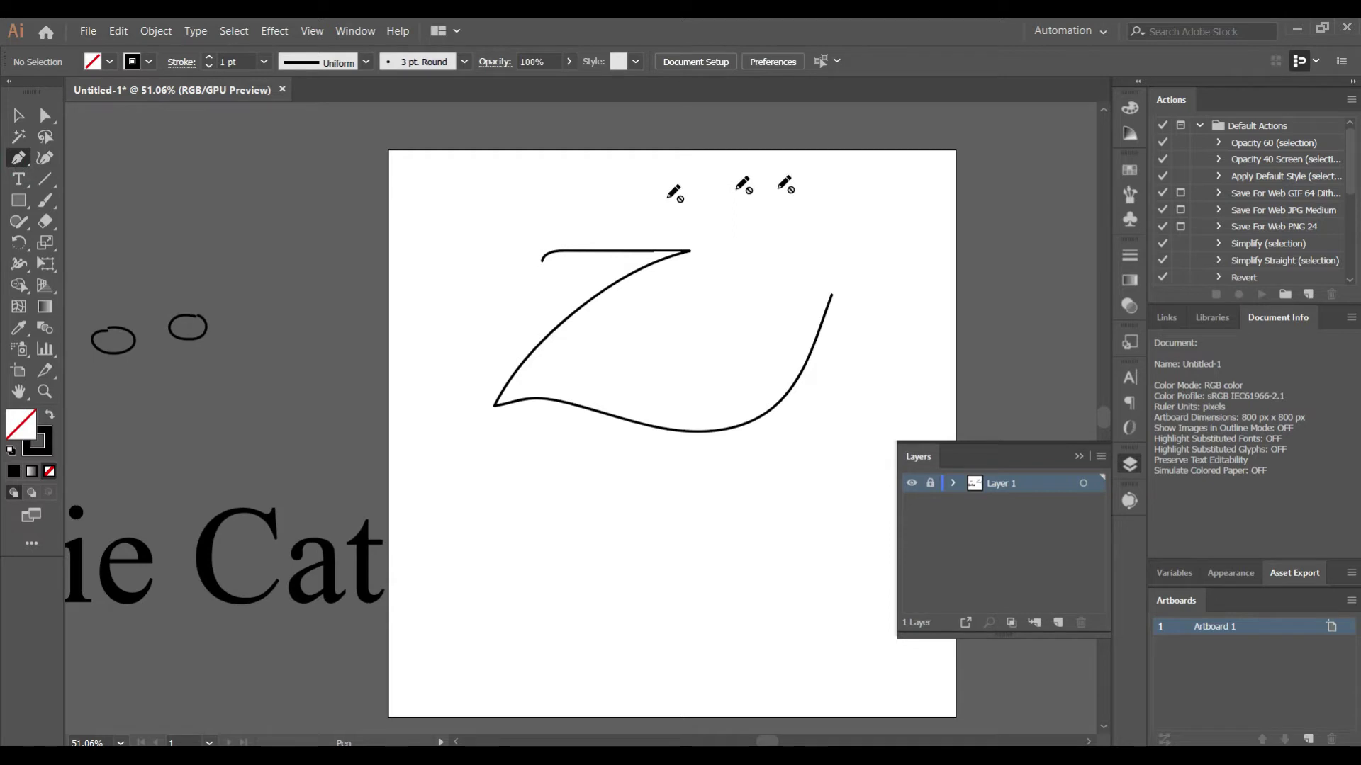
left_click(1059, 622)
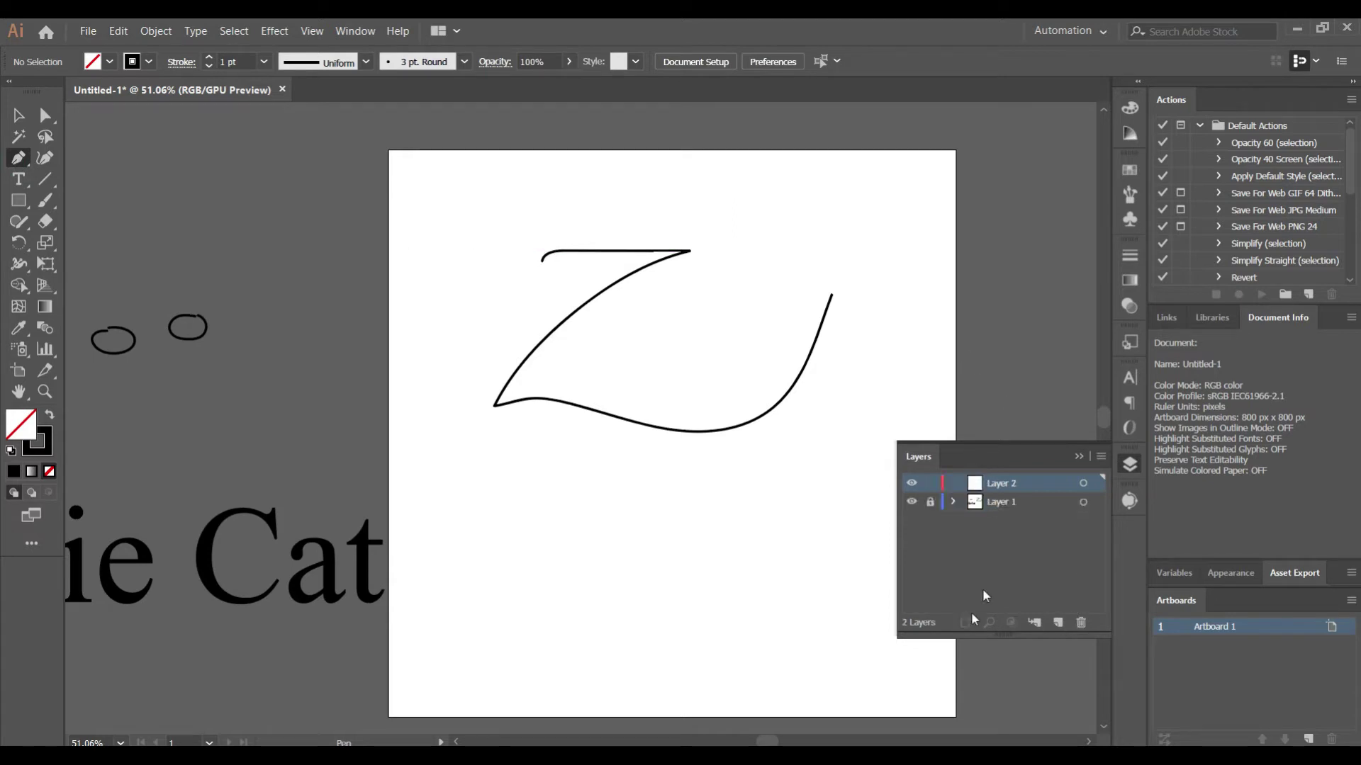
left_click(1076, 459)
- Pen-trace the Z's top stroke, sharp top-right corner and curved diagonal
mouse_move(543, 261)
left_mouse_down()
mouse_move(599, 250)
mouse_move(667, 266)
mouse_move(601, 255)
left_mouse_up()
left_click(689, 253)
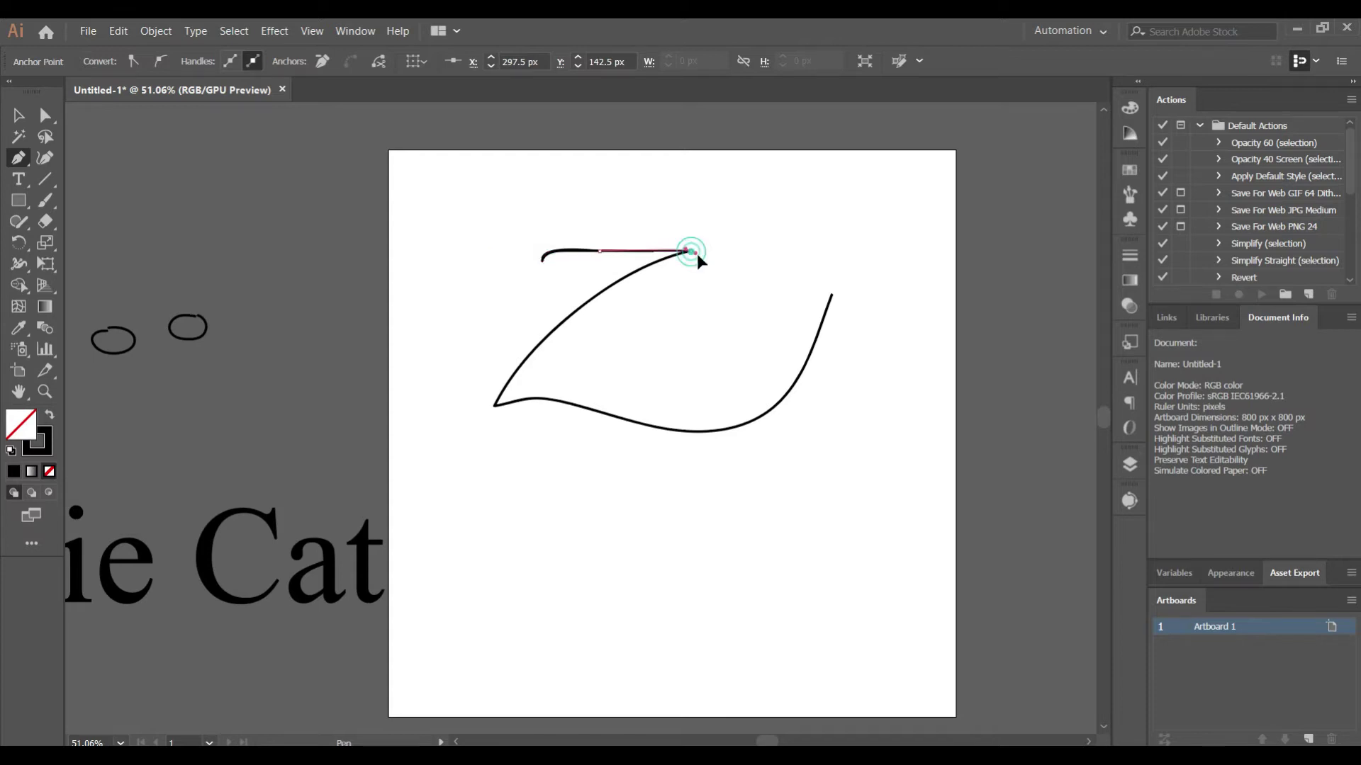
mouse_move(696, 253)
left_mouse_down()
mouse_move(716, 250)
mouse_move(694, 256)
left_mouse_up()
left_click(691, 253)
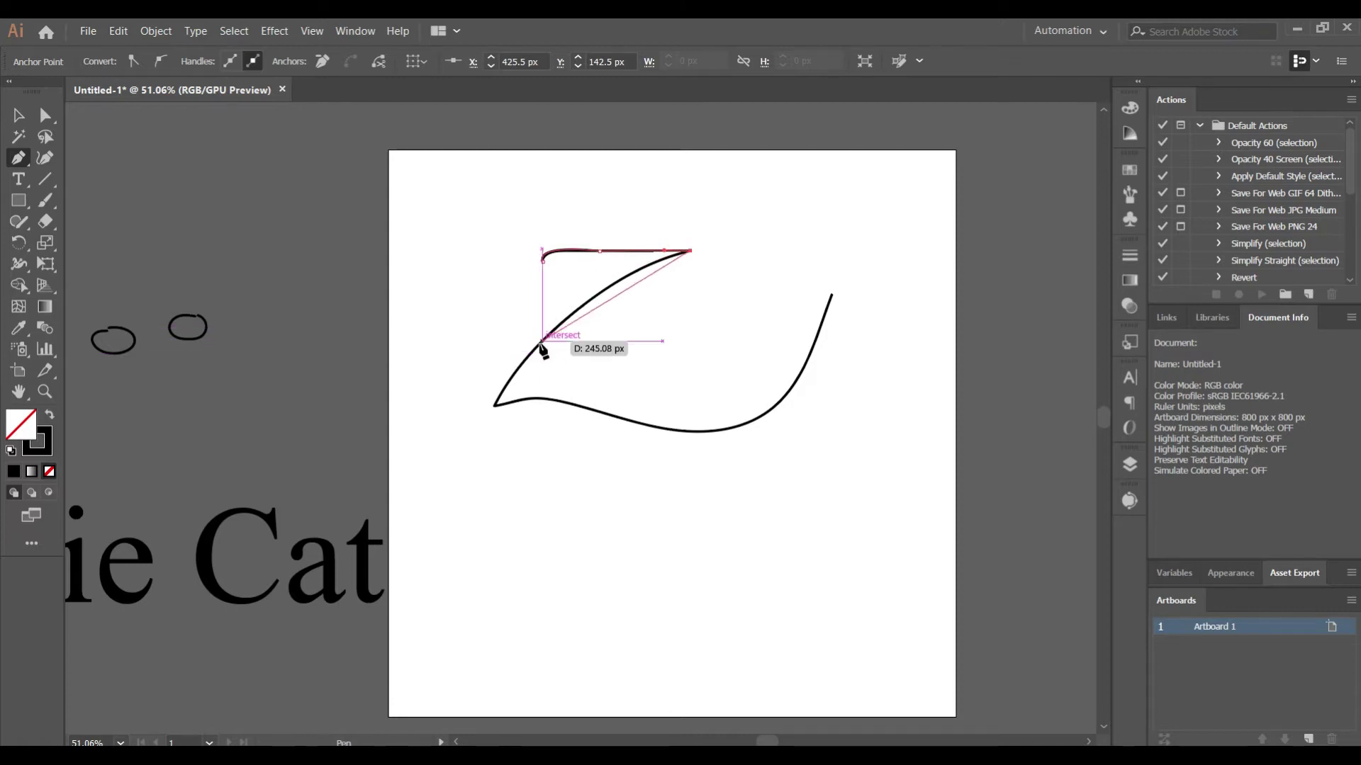
left_click_drag(537, 346, 477, 417)
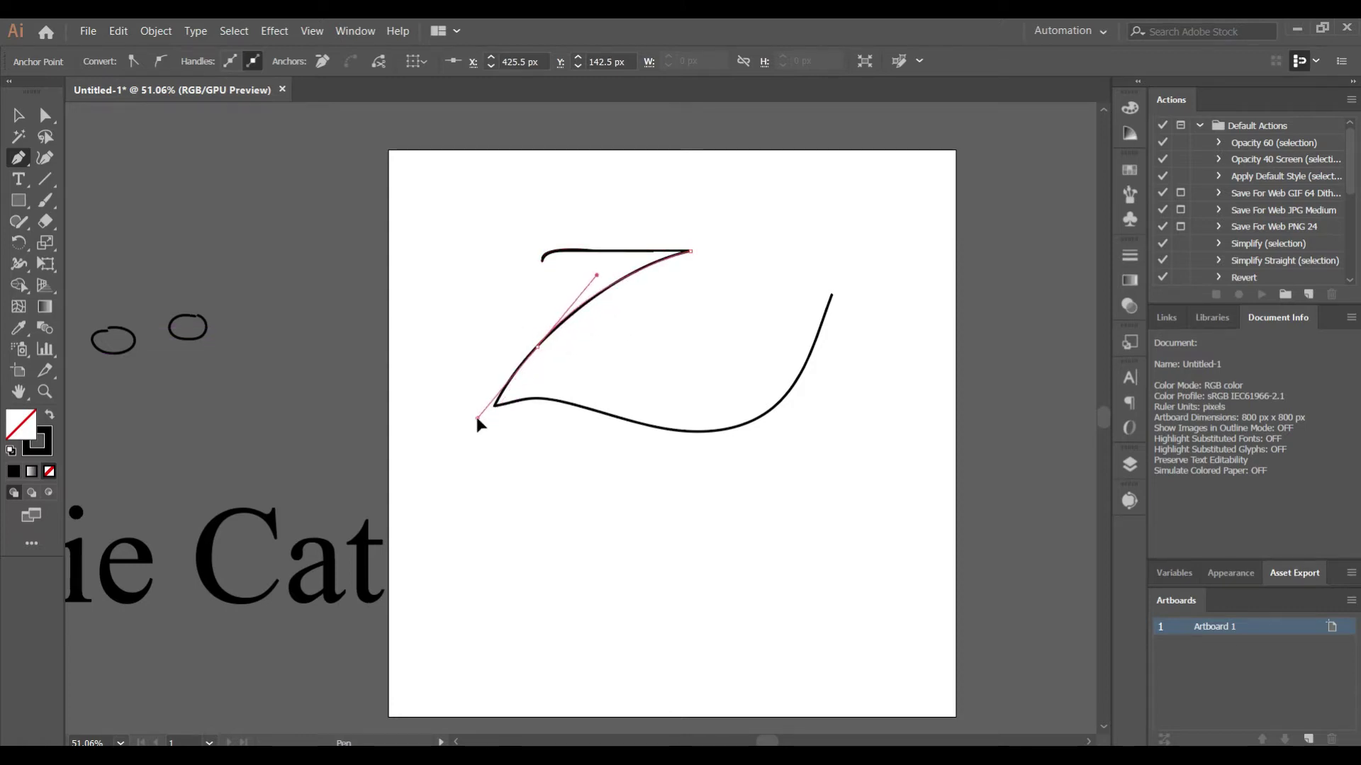
left_click(537, 348)
mouse_move(493, 415)
left_mouse_down()
mouse_move(485, 428)
mouse_move(588, 408)
mouse_move(627, 433)
mouse_move(641, 426)
left_mouse_up()
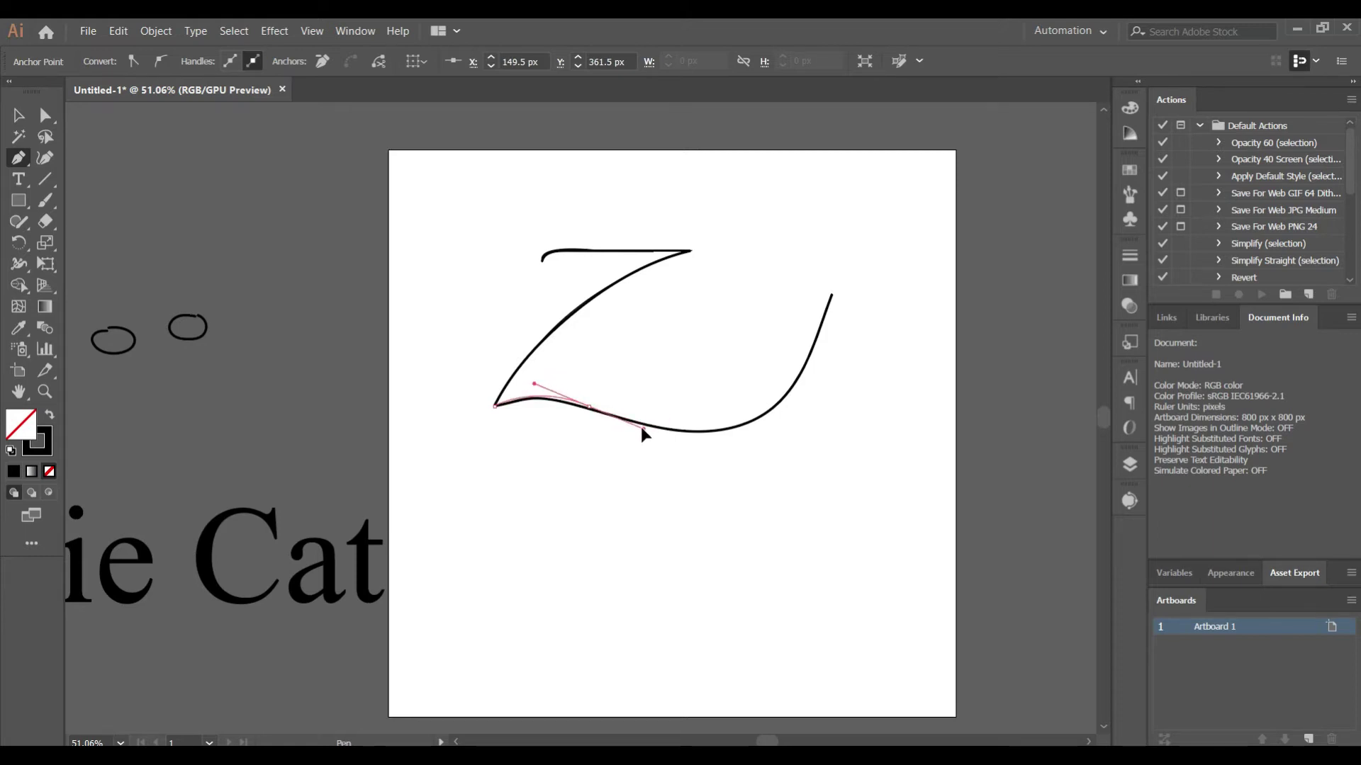
- Trace the Z's bottom curve and right stroke, then move the path below the sketch
left_click(590, 408)
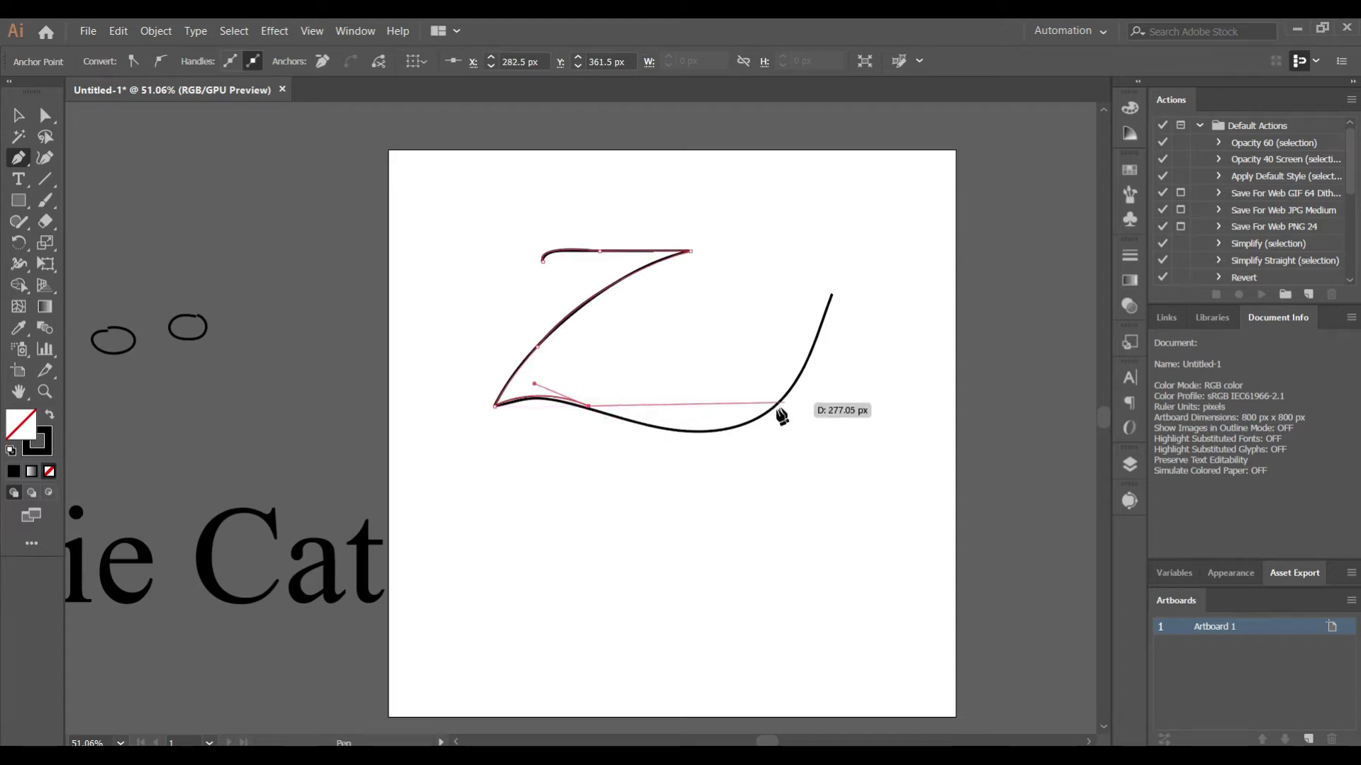
mouse_move(773, 407)
left_mouse_down()
mouse_move(817, 391)
mouse_move(832, 360)
left_mouse_up()
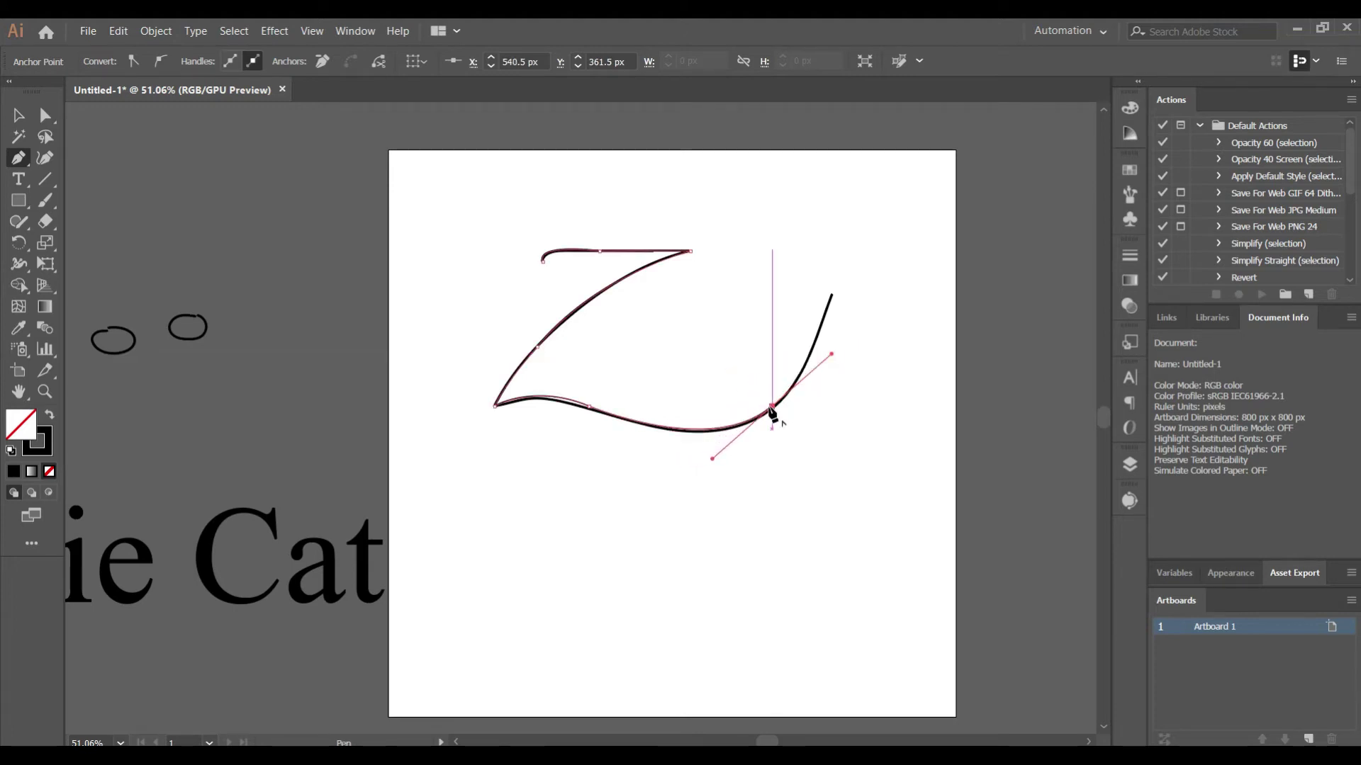
mouse_move(772, 409)
left_mouse_down()
mouse_move(835, 298)
mouse_move(854, 209)
left_mouse_up()
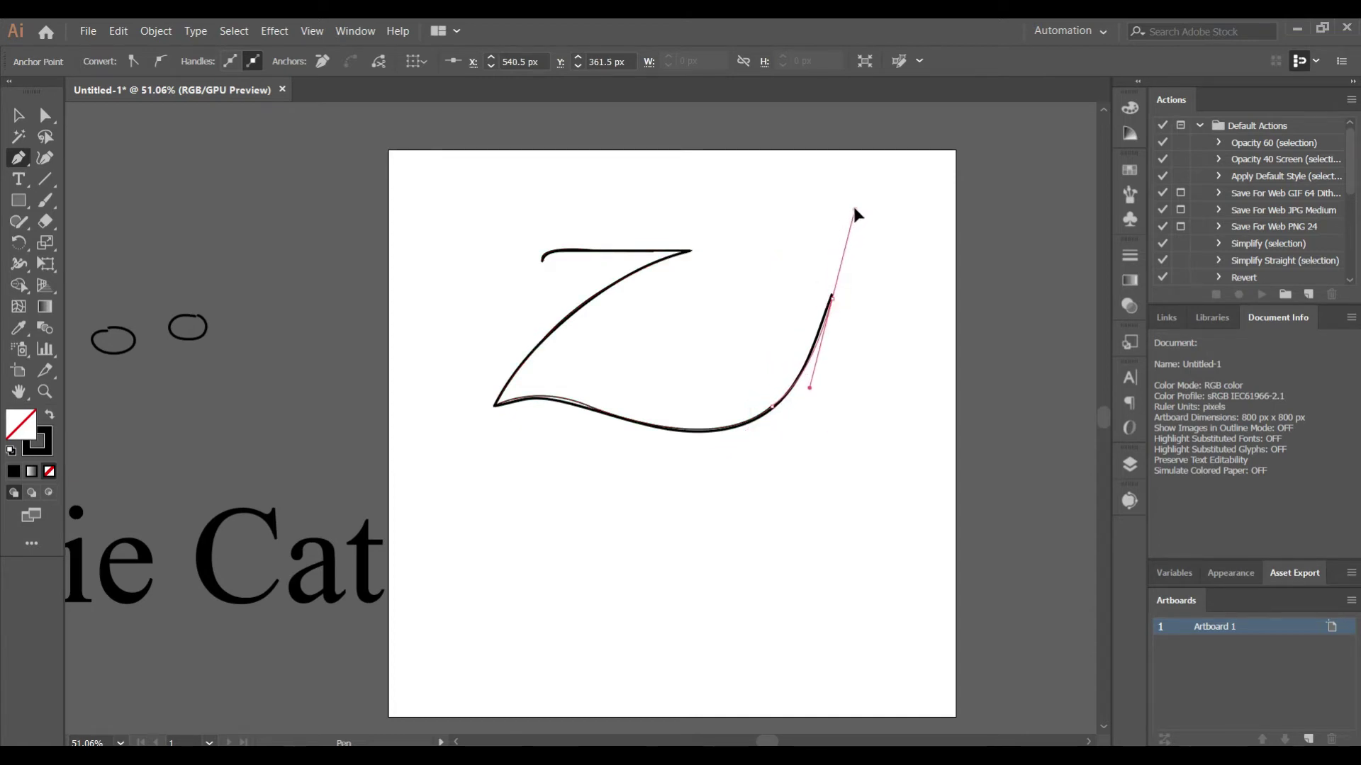
left_click(20, 115)
left_click_drag(528, 362, 540, 555)
left_click(390, 339)
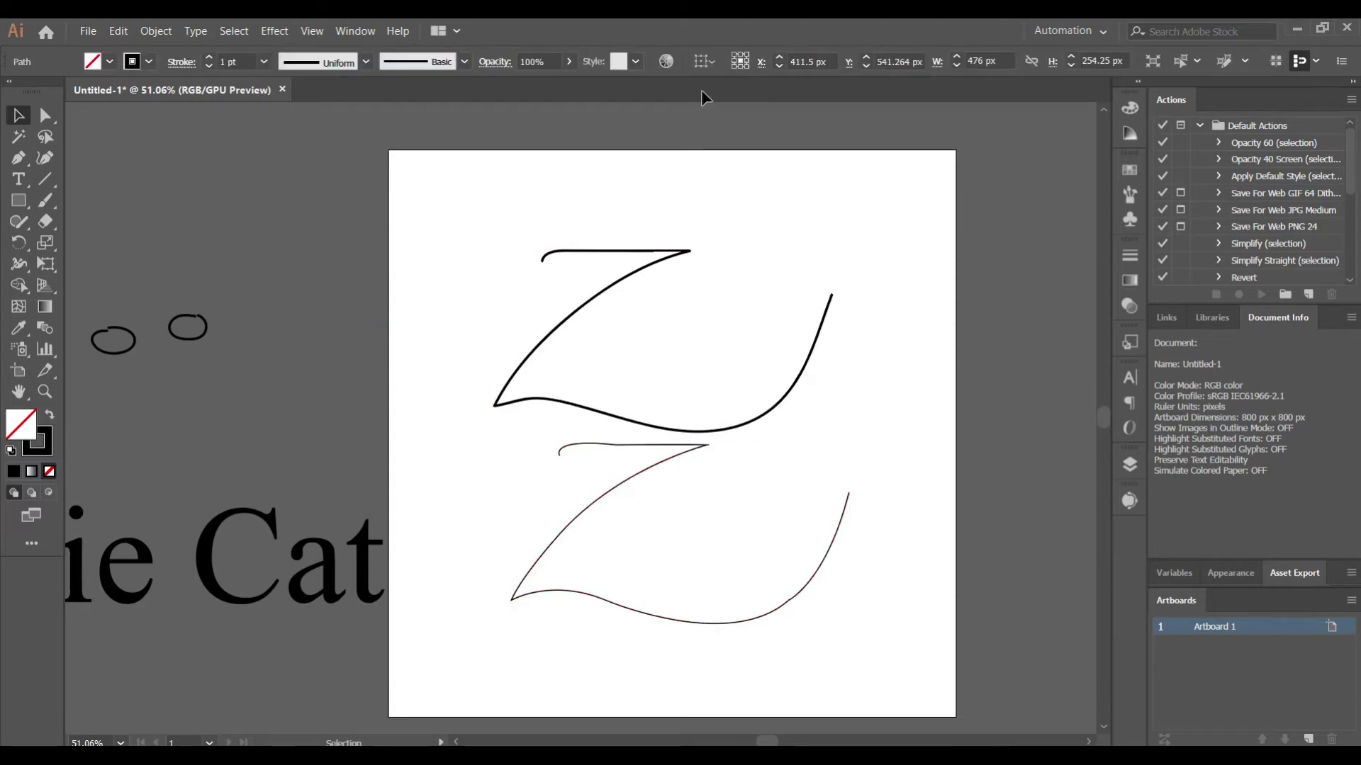
- Zoom in to 100% on the thin lower Z to inspect its top stroke
left_click(637, 472)
left_click(589, 482)
key("z")
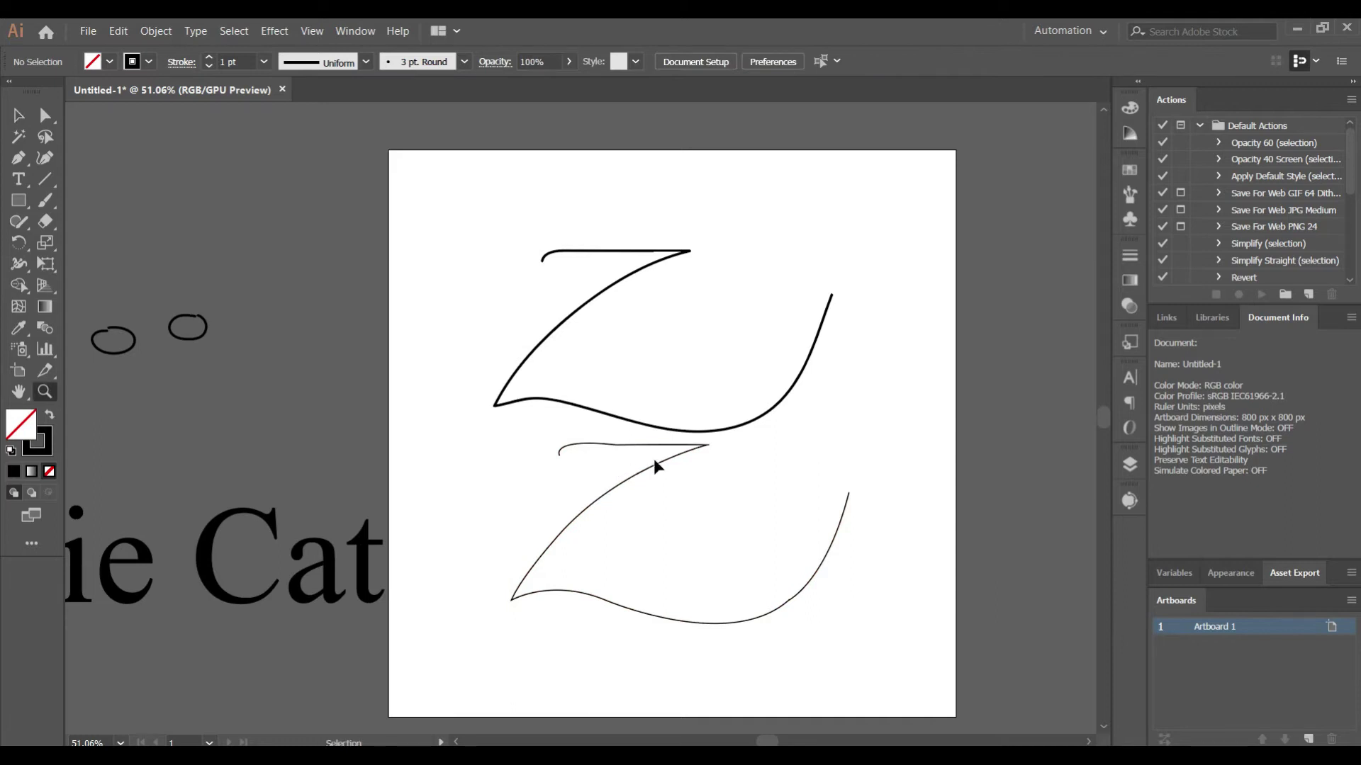
left_click(630, 449)
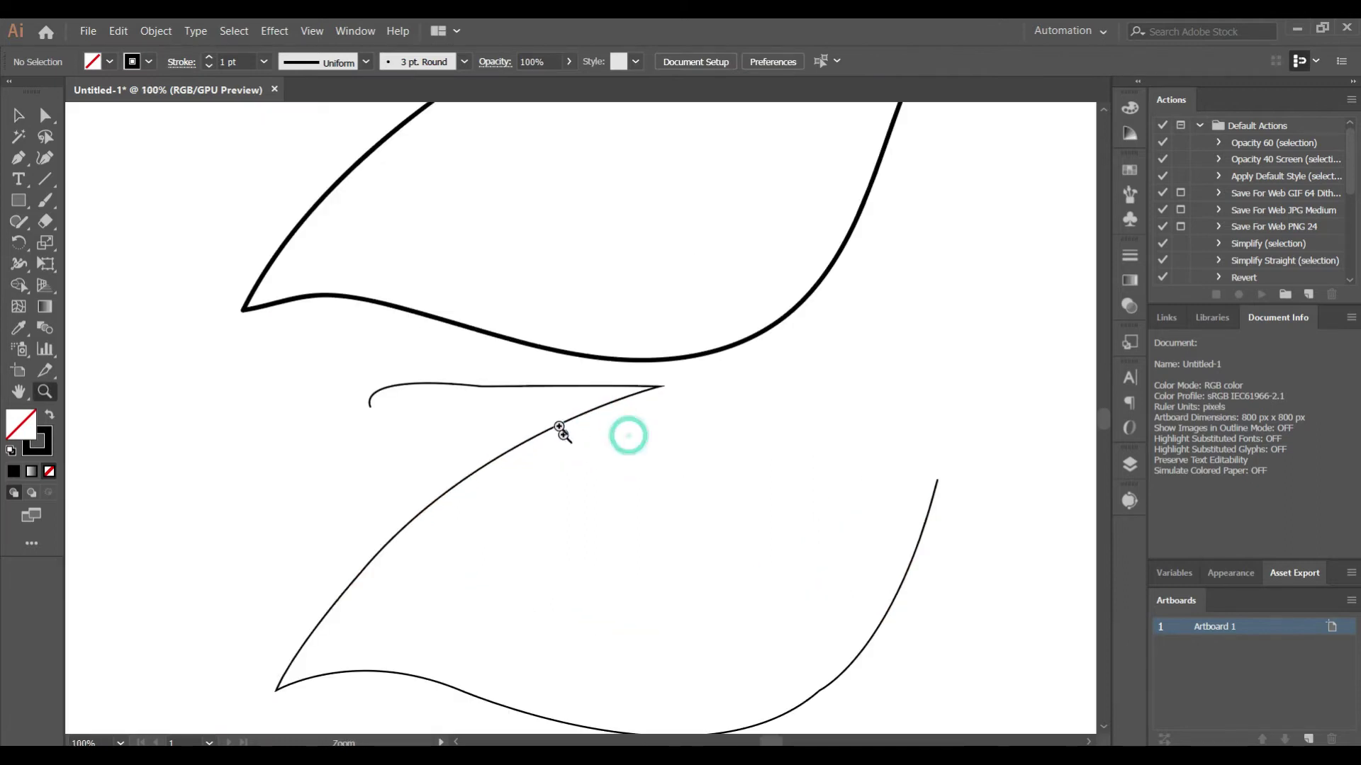
scroll(780, 539, "down", 2)
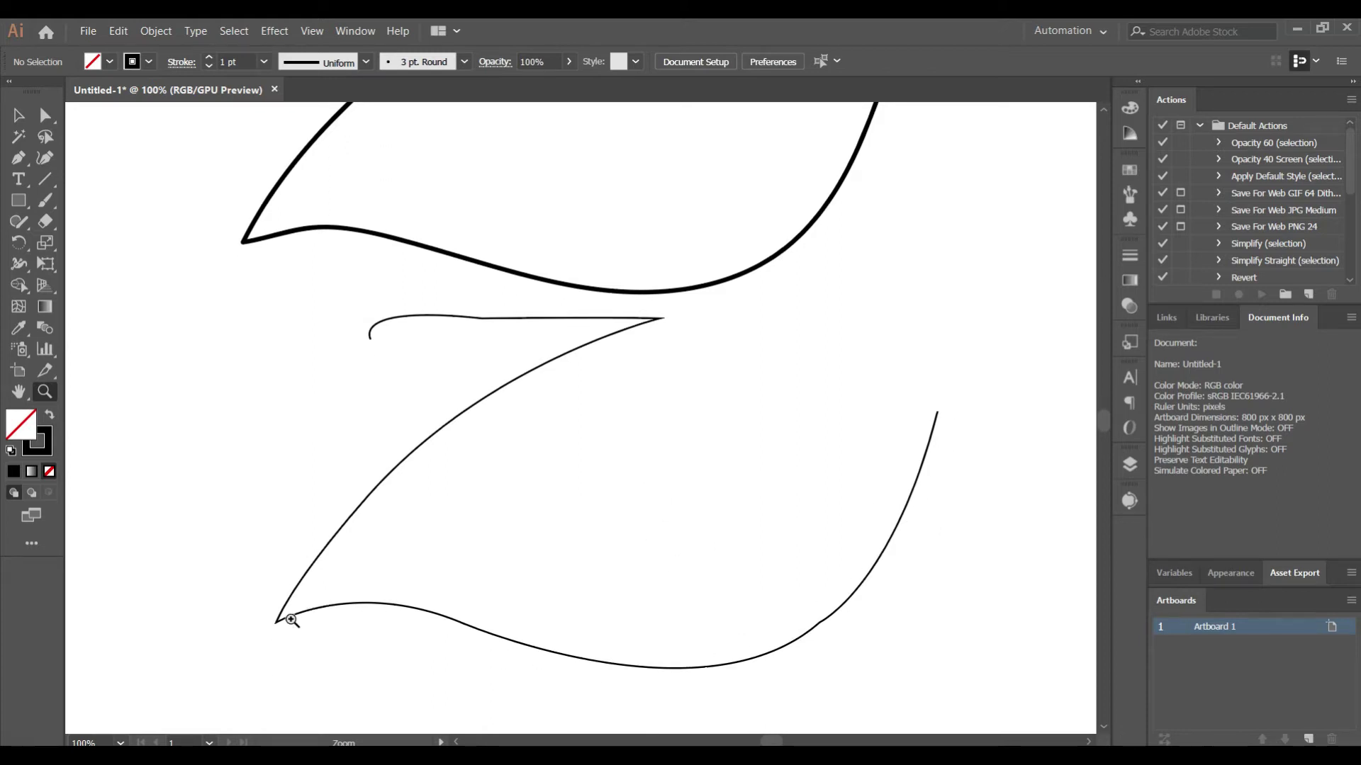
scroll(678, 409, "up", 2)
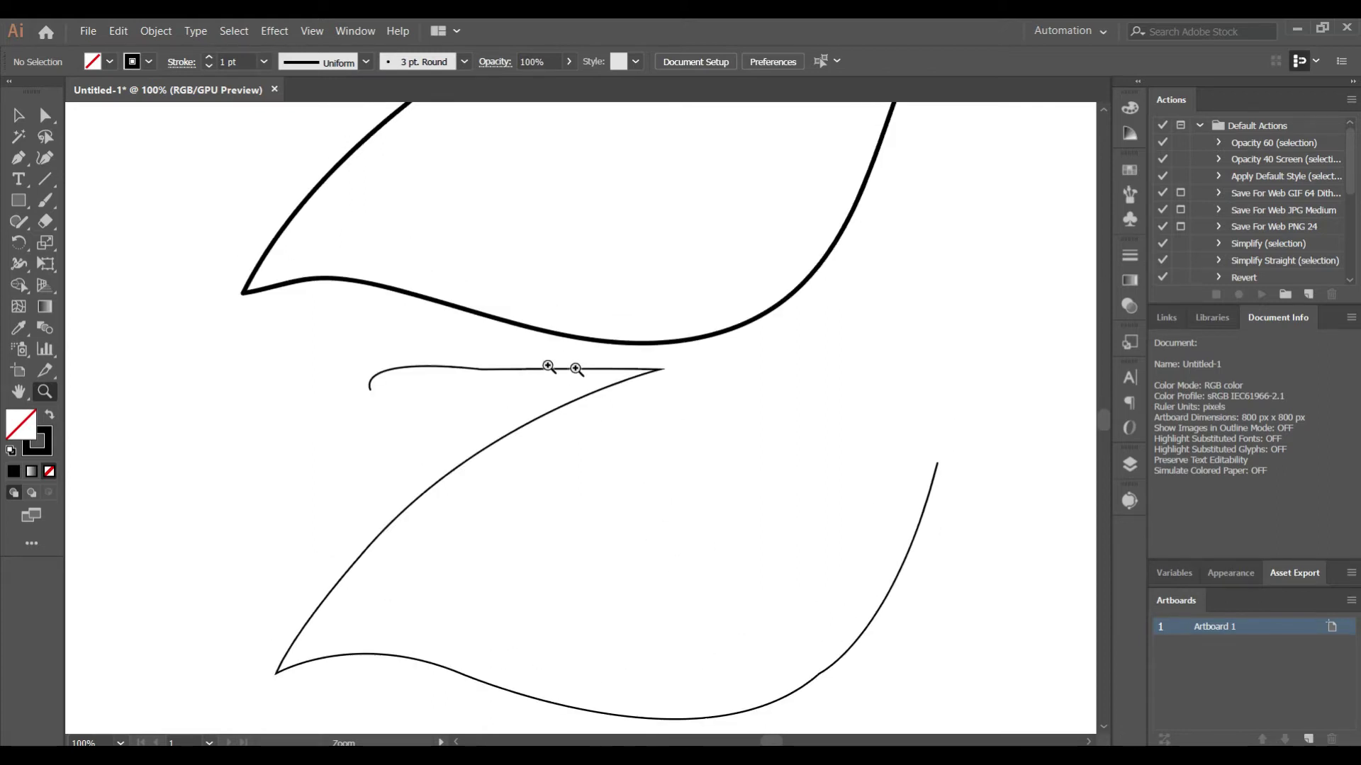
left_click(18, 115)
left_click(43, 202)
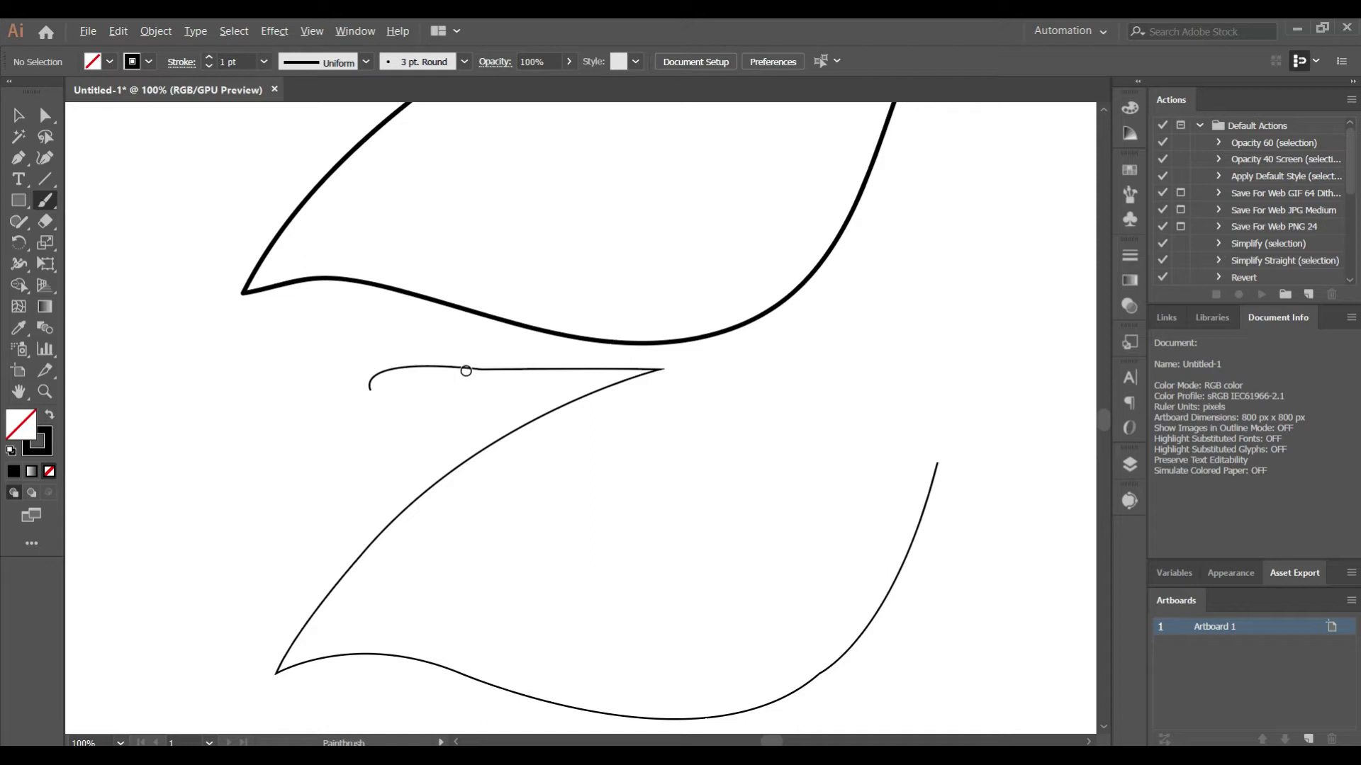
- Repaint the lower Z's top stroke and curled left hook with Paintbrush strokes
left_click(19, 115)
left_click(401, 367)
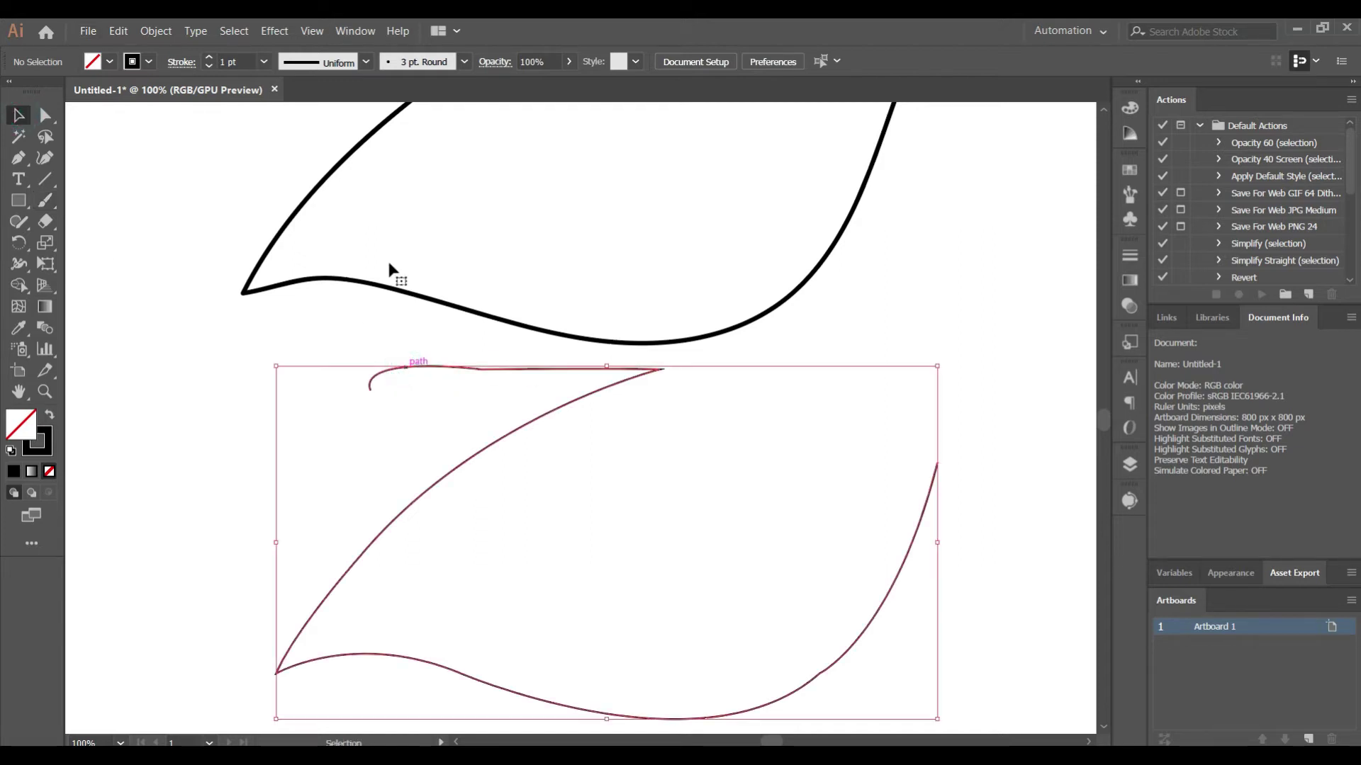
left_click(43, 202)
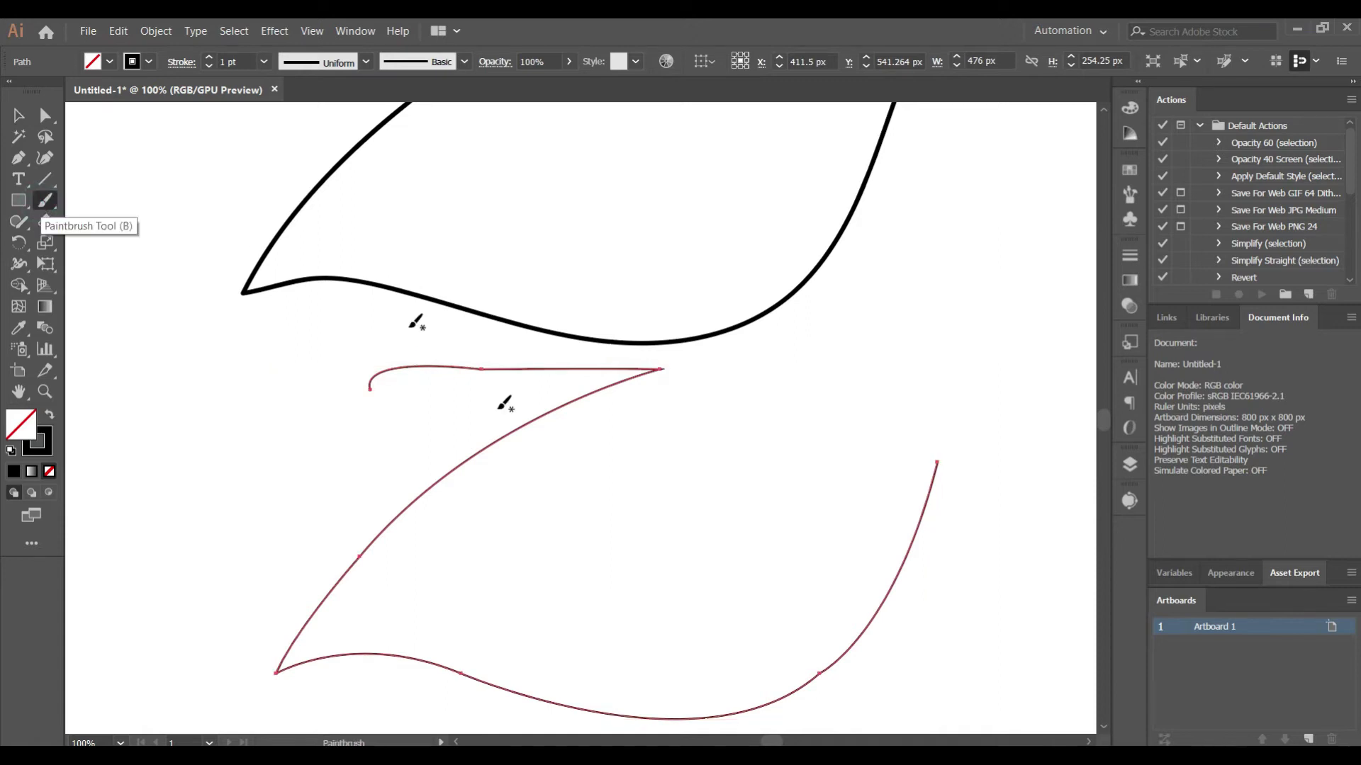
mouse_move(466, 368)
left_mouse_down()
mouse_move(526, 368)
mouse_move(489, 368)
left_mouse_up()
left_click_drag(580, 369, 350, 364)
left_click_drag(513, 374, 522, 364)
left_click_drag(479, 368, 360, 374)
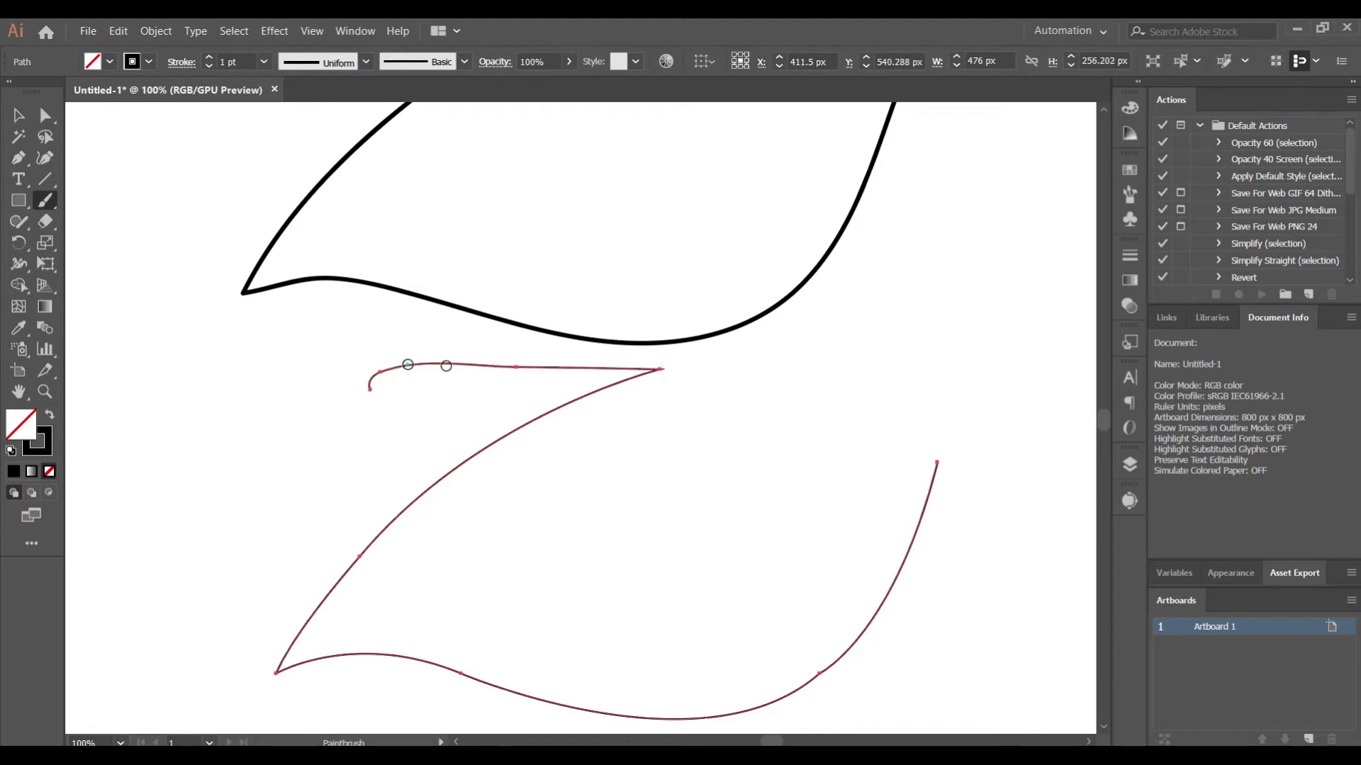
mouse_move(449, 365)
left_mouse_down()
mouse_move(541, 365)
mouse_move(370, 374)
left_mouse_up()
left_click(364, 382)
left_click_drag(574, 370, 476, 370)
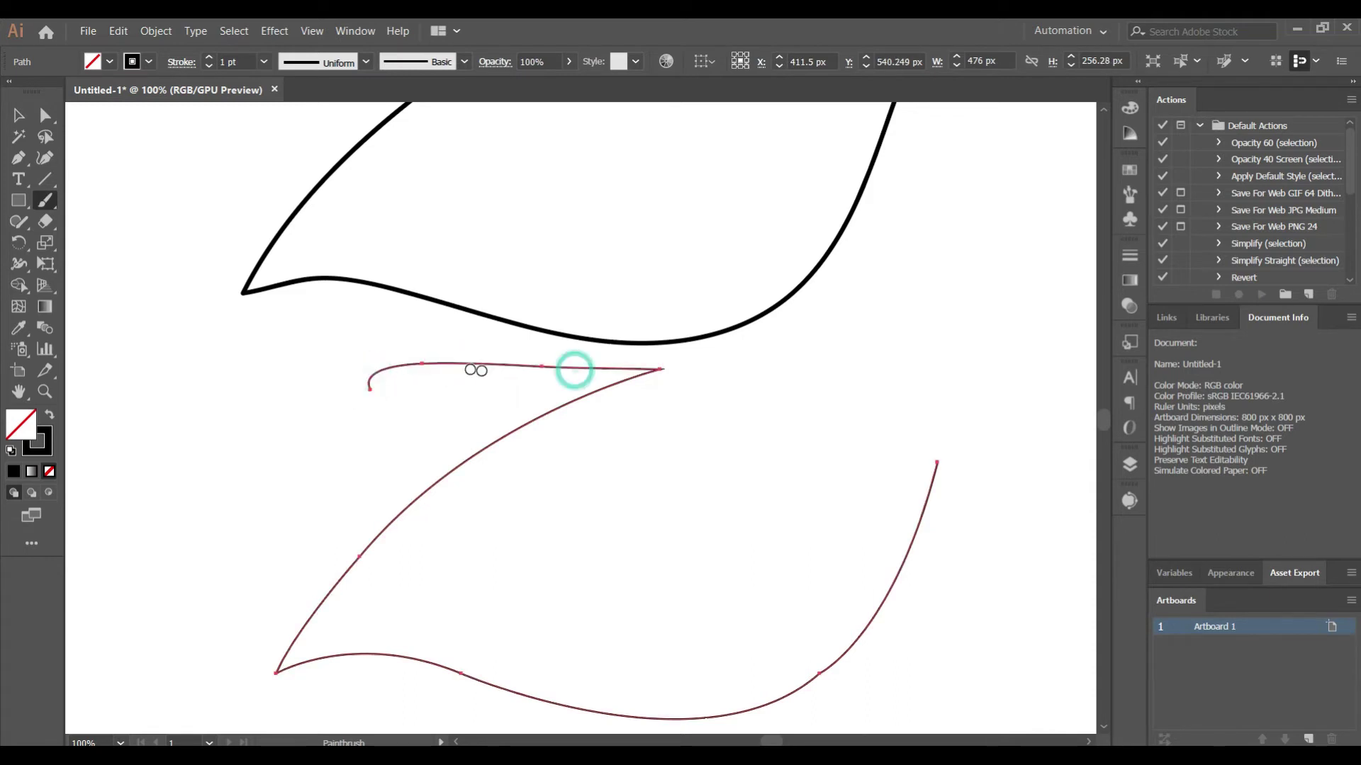
left_click(18, 115)
- Set the lower Z's stroke weight to 10 pt, after first trying 6 pt
left_click(235, 416)
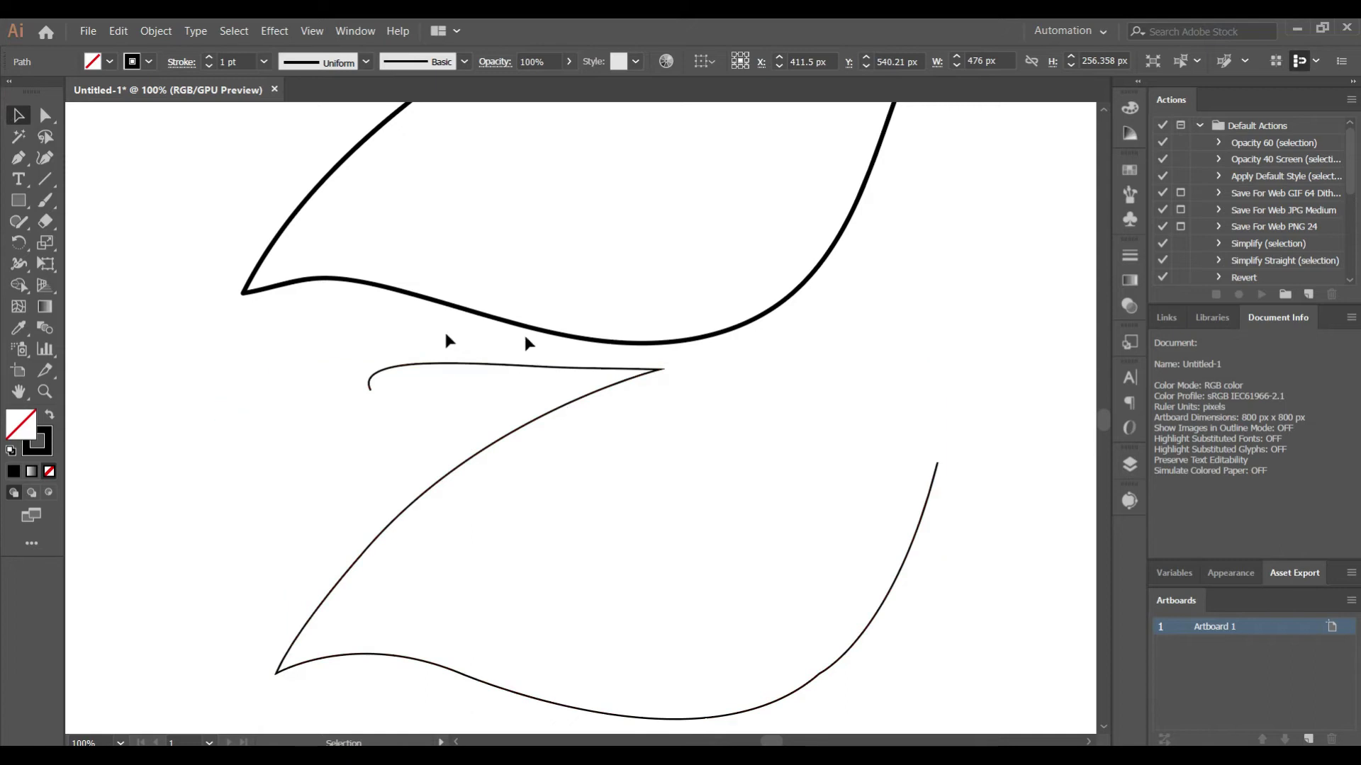
scroll(615, 524, "down", 1)
left_click(567, 449)
left_click(263, 66)
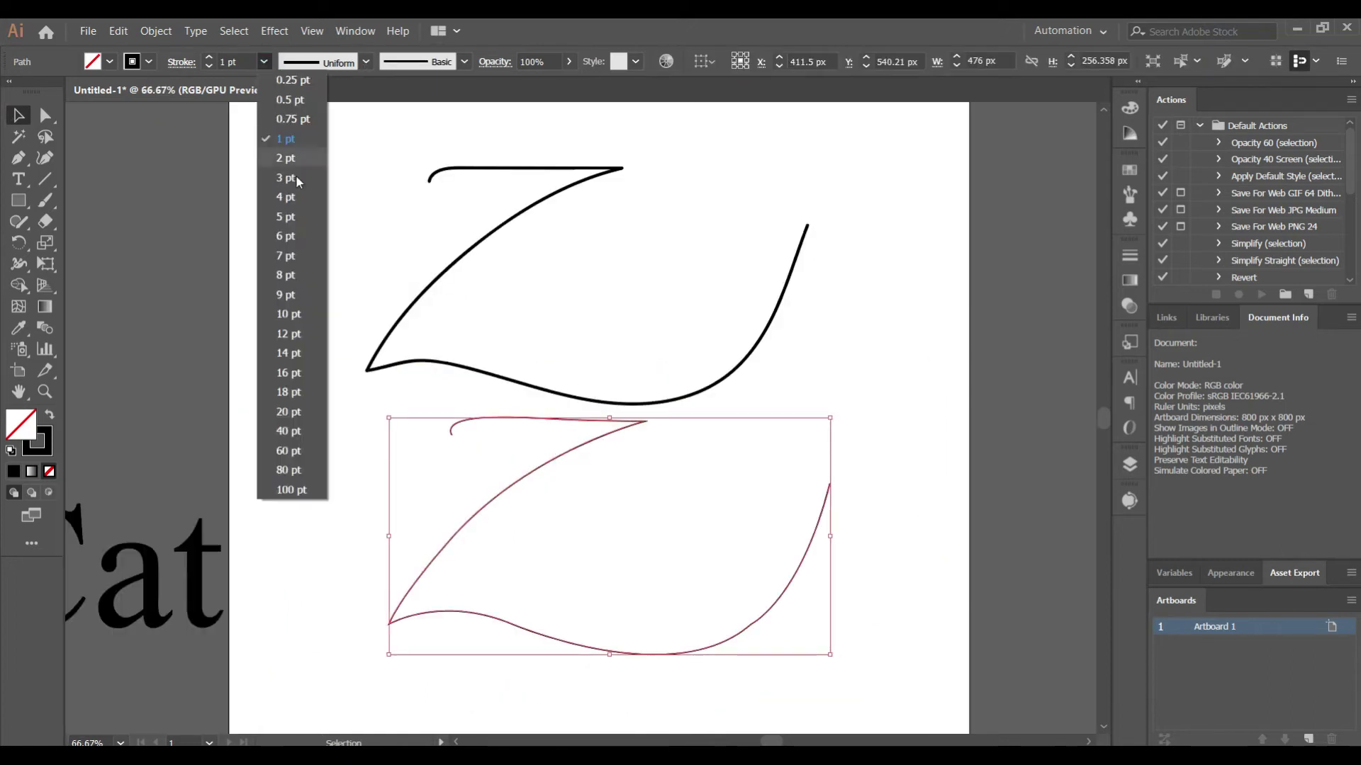
left_click(286, 236)
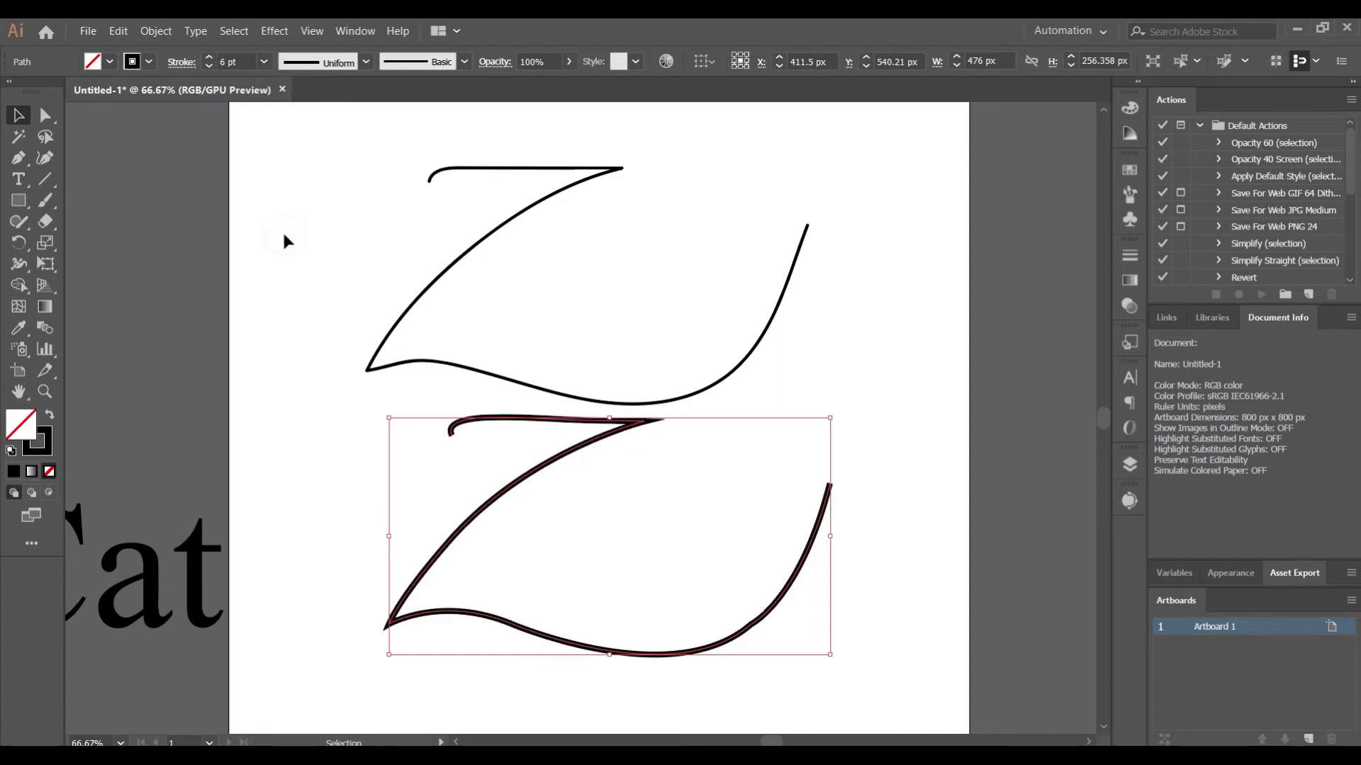
left_click(270, 61)
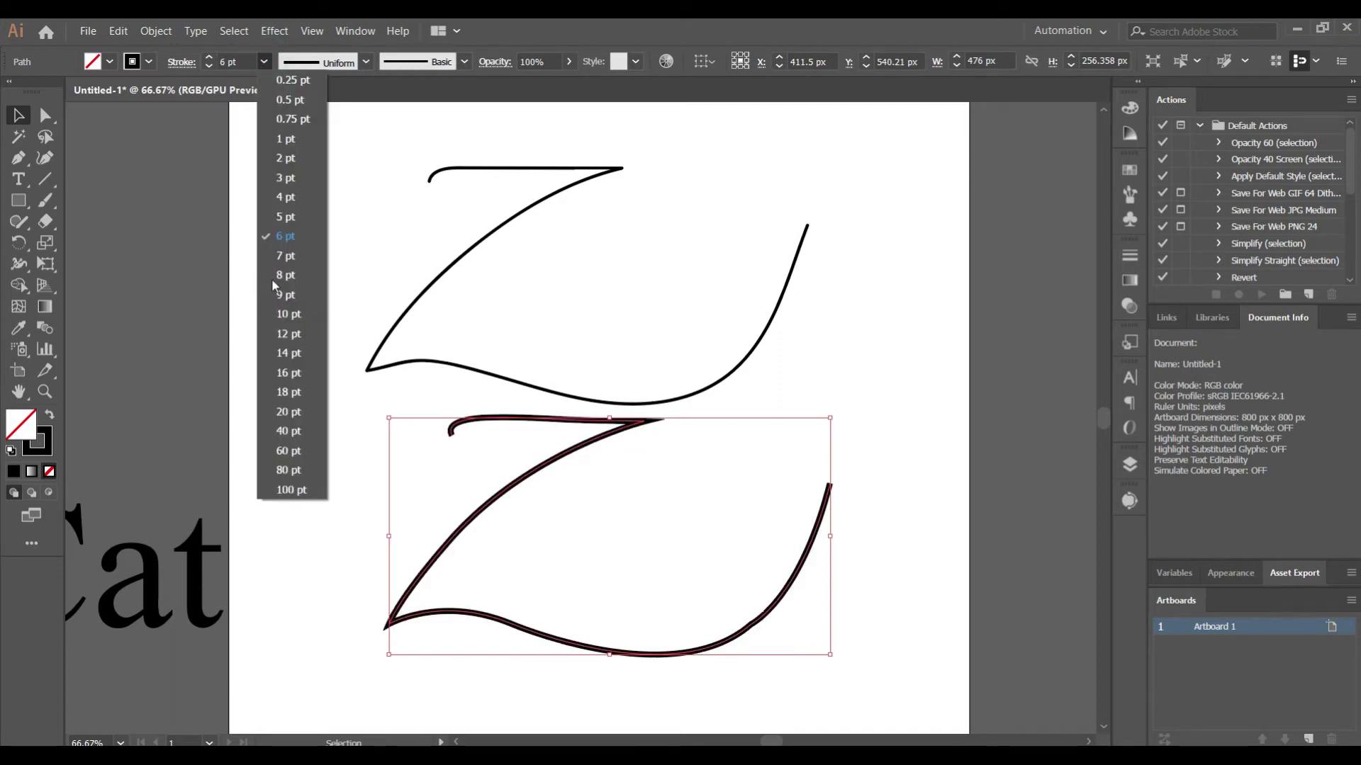
left_click(279, 310)
left_click(301, 267)
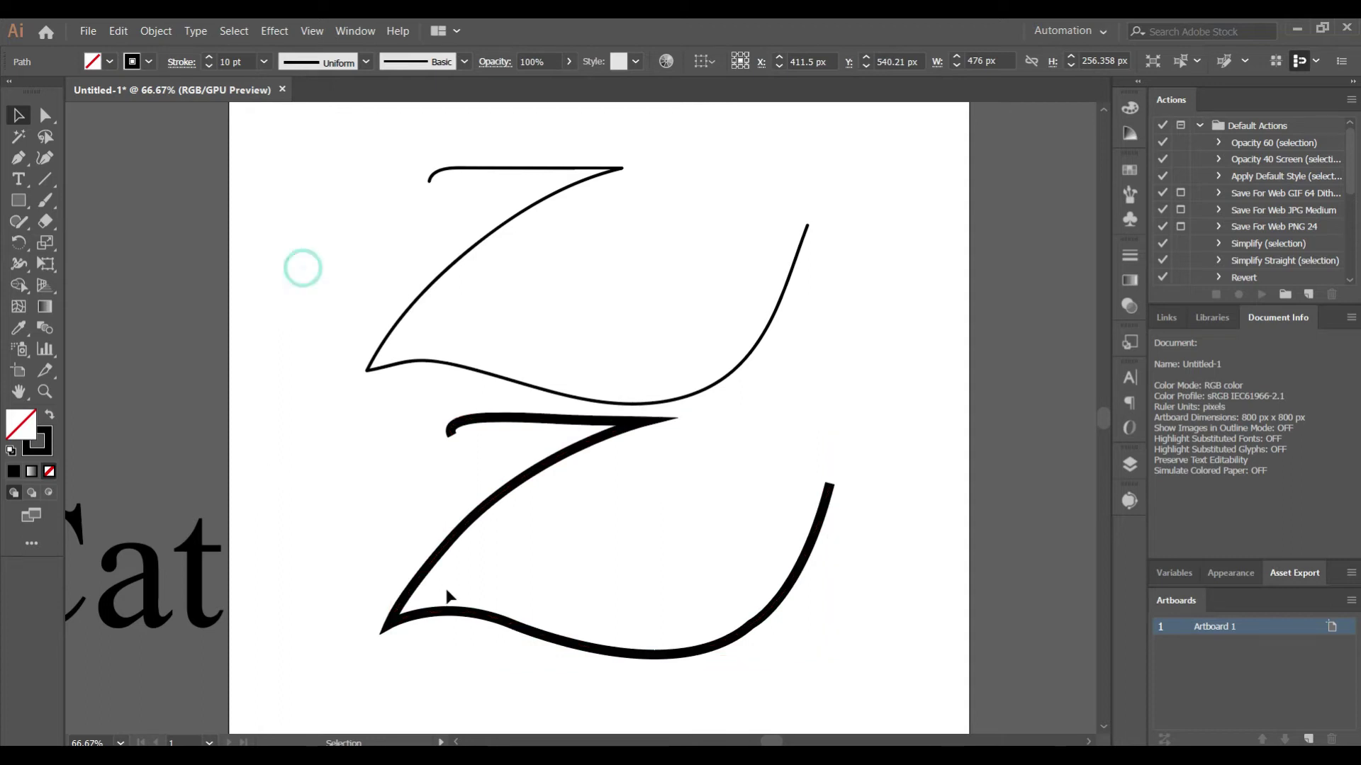
- Turn off Layer 1's visibility, drag the bold Z upward, and minimize Illustrator
left_click(1131, 378)
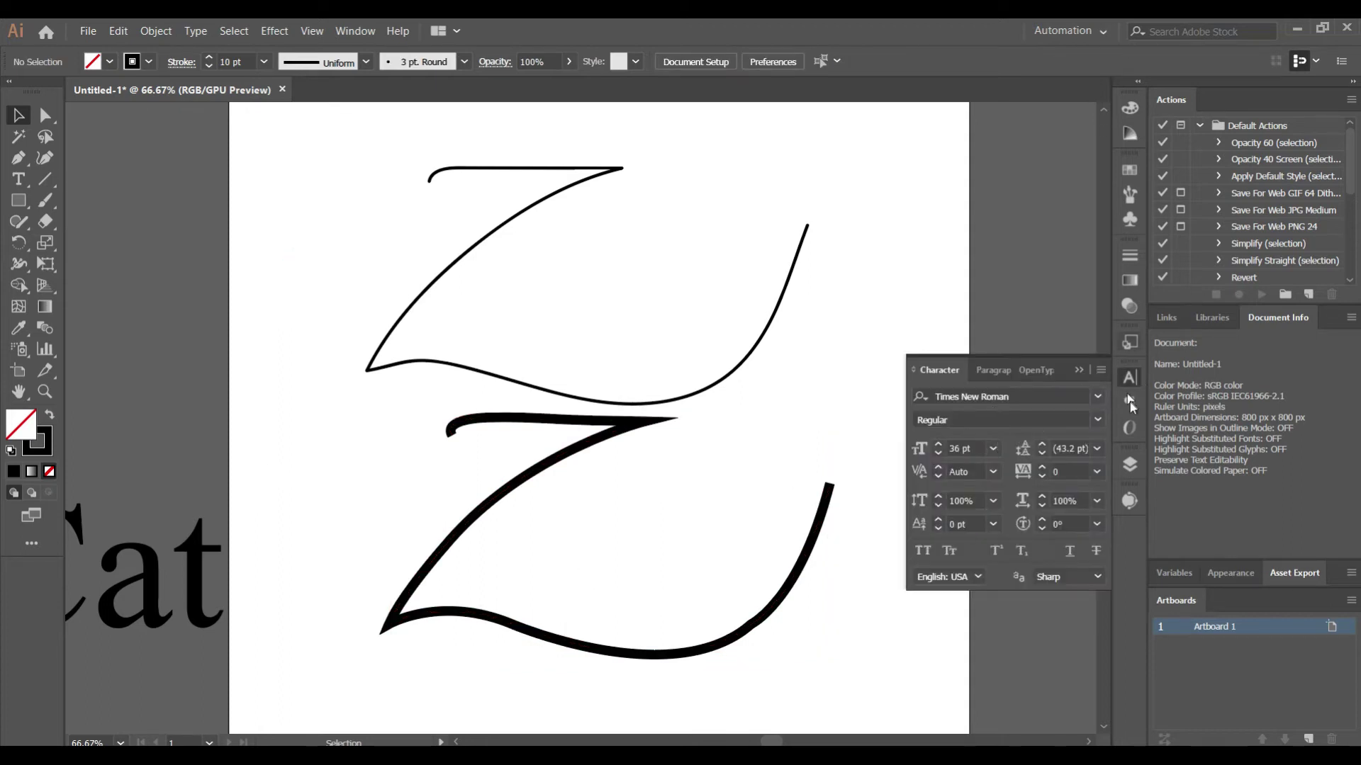
left_click(1130, 464)
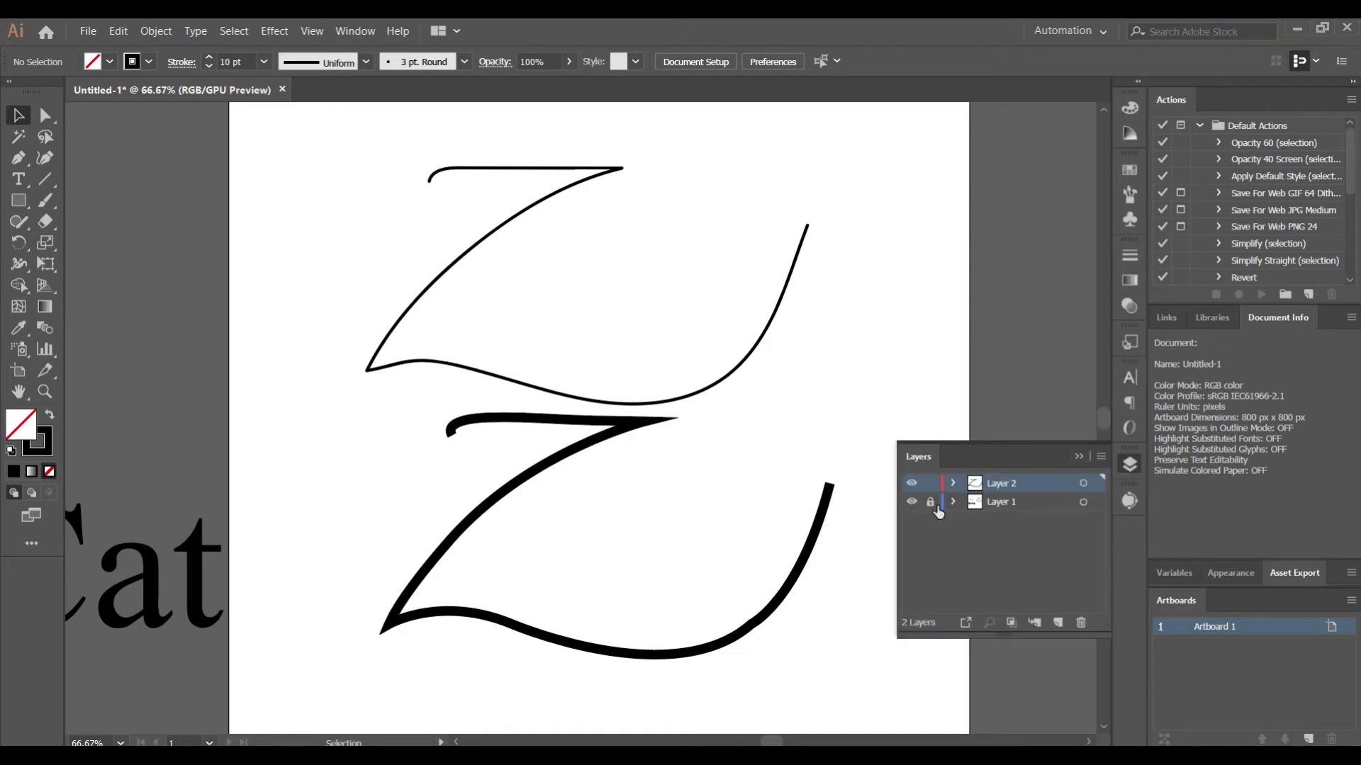
left_click(911, 502)
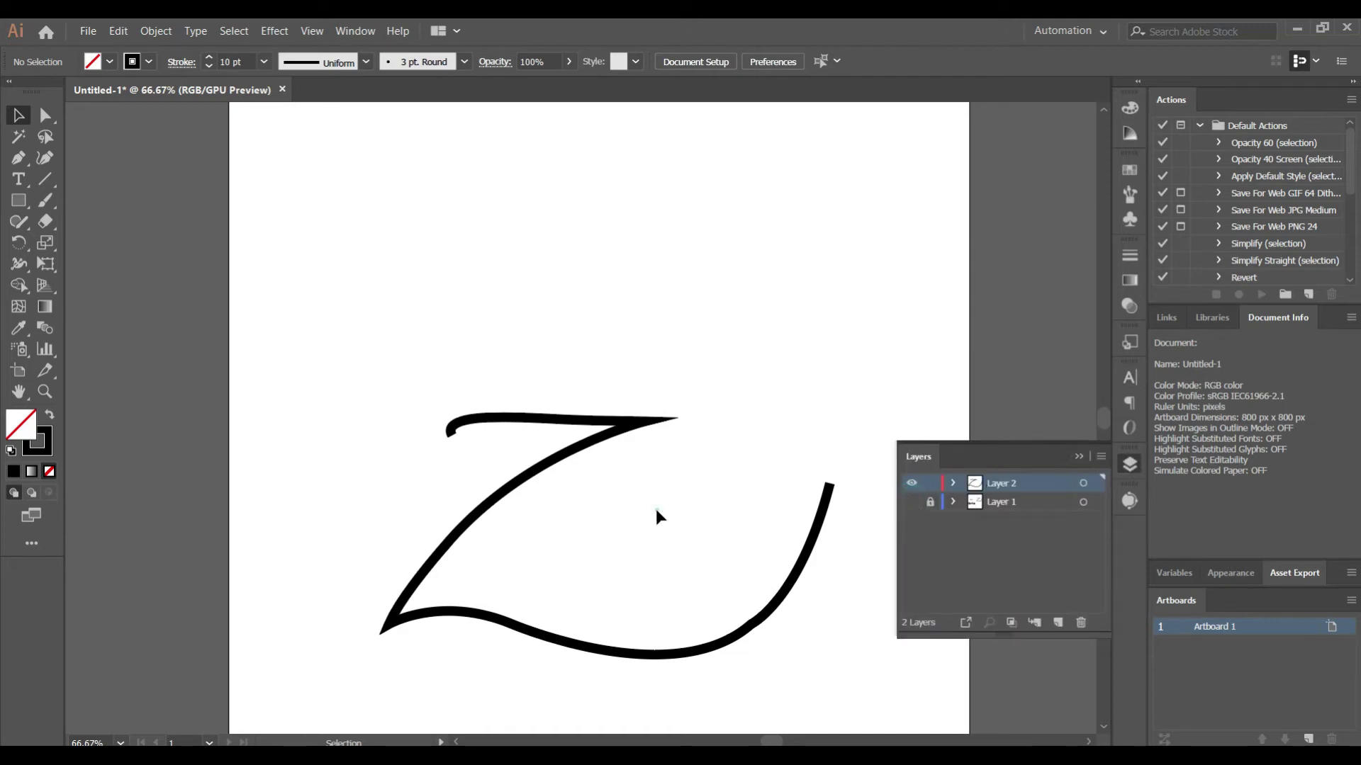
left_click_drag(531, 474, 533, 292)
left_click(557, 530)
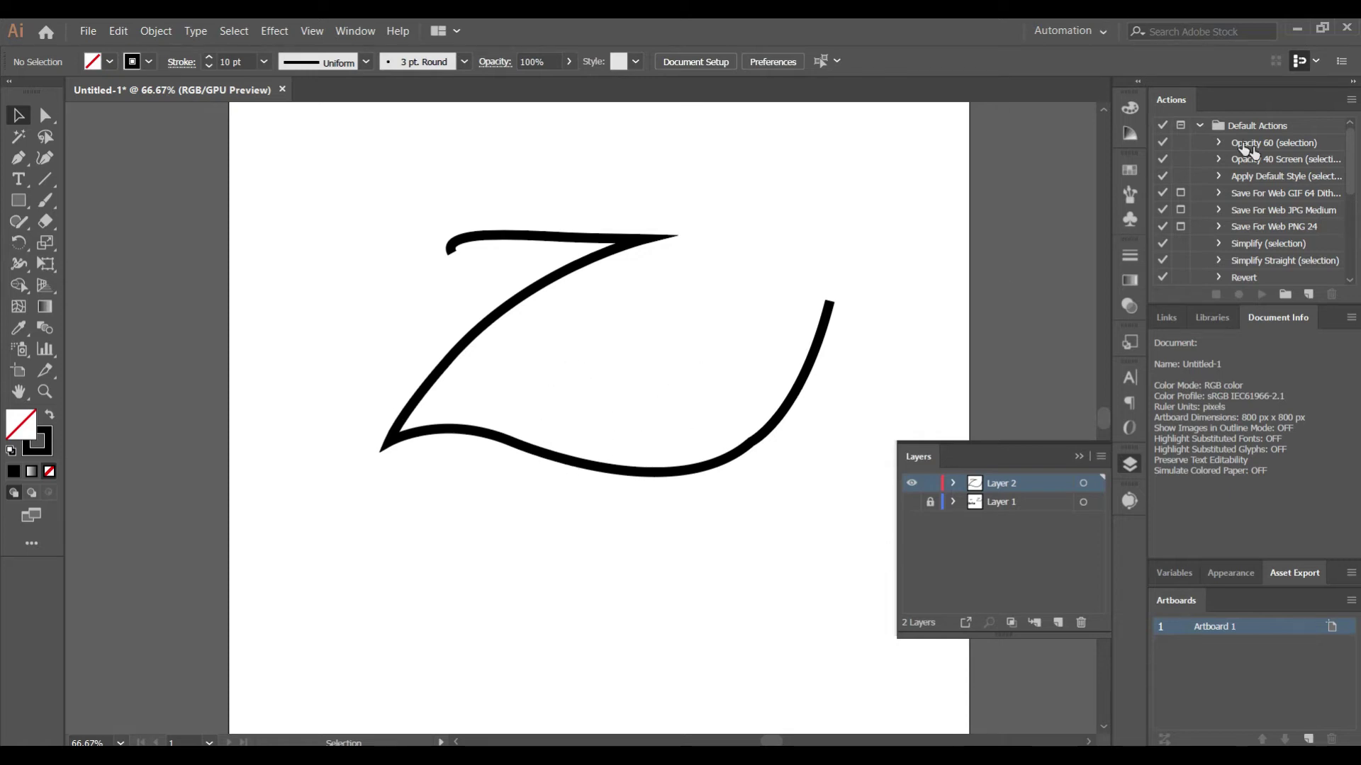
left_click(1303, 24)
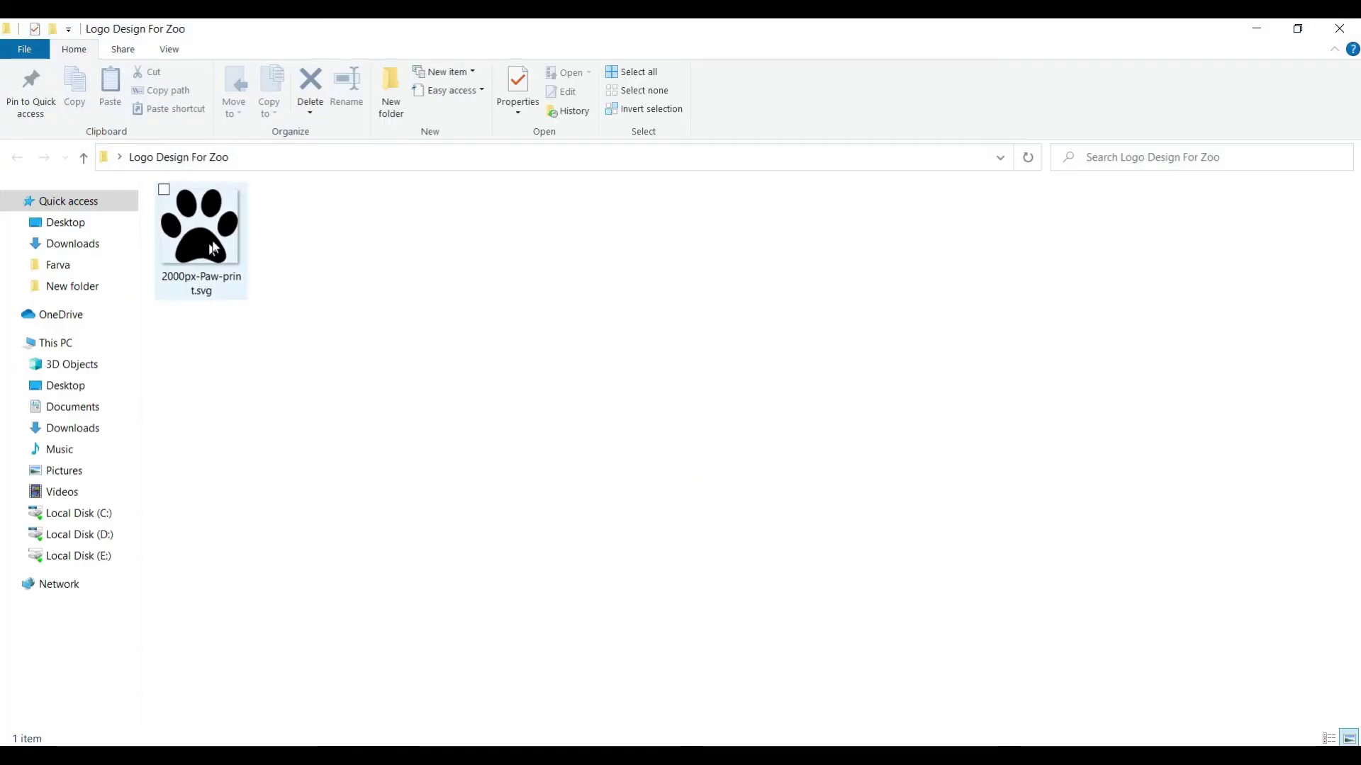
- Drag the paw-print image from the desktop's Logo Design For Zoo folder into Illustrator
mouse_move(237, 248)
left_mouse_down()
mouse_move(577, 649)
mouse_move(645, 752)
mouse_move(607, 99)
left_mouse_up()
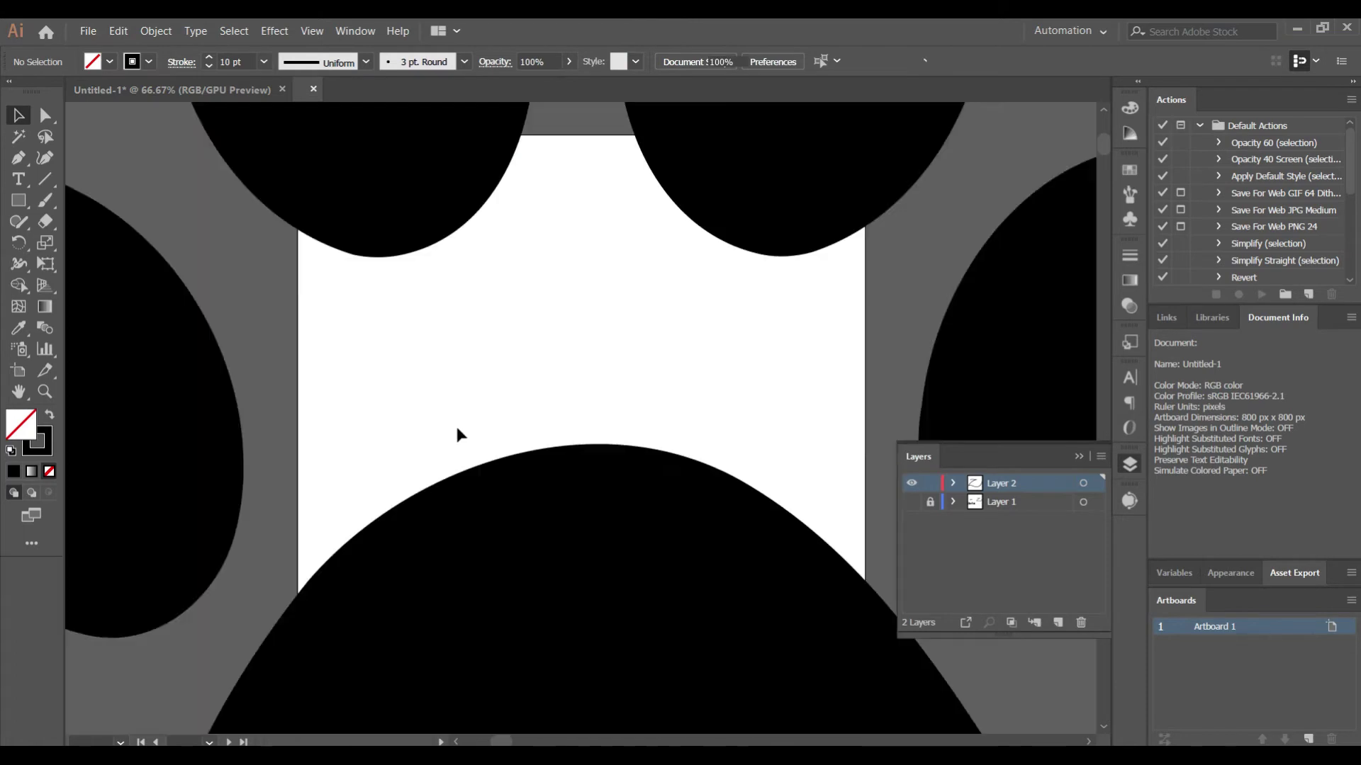
- Open the paw-print image and paste it into the Untitled-1 logo document
left_click(511, 553)
left_click(387, 164)
left_click(138, 83)
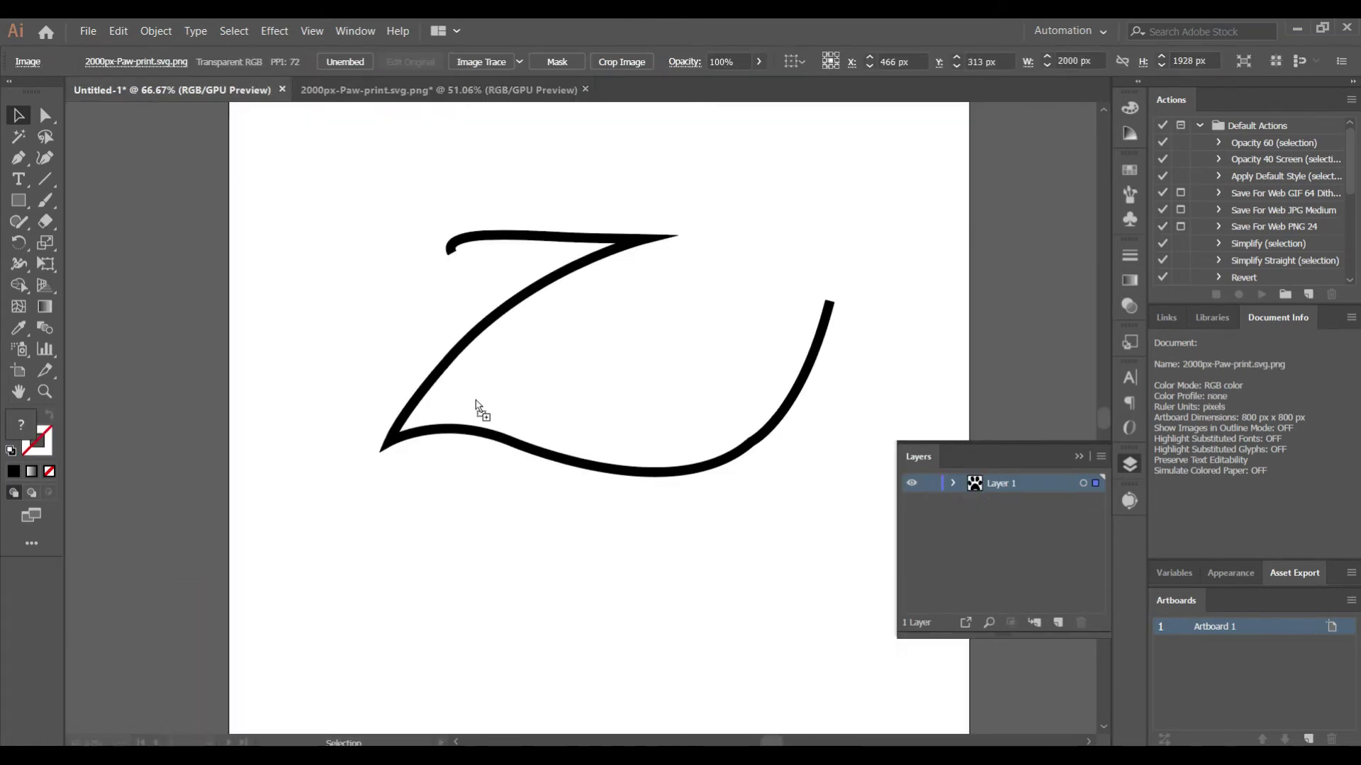
key("ctrl+v")
- Move the paw print onto the artboard and shrink it to a small icon beneath the Z
left_click_drag(539, 300, 919, 281)
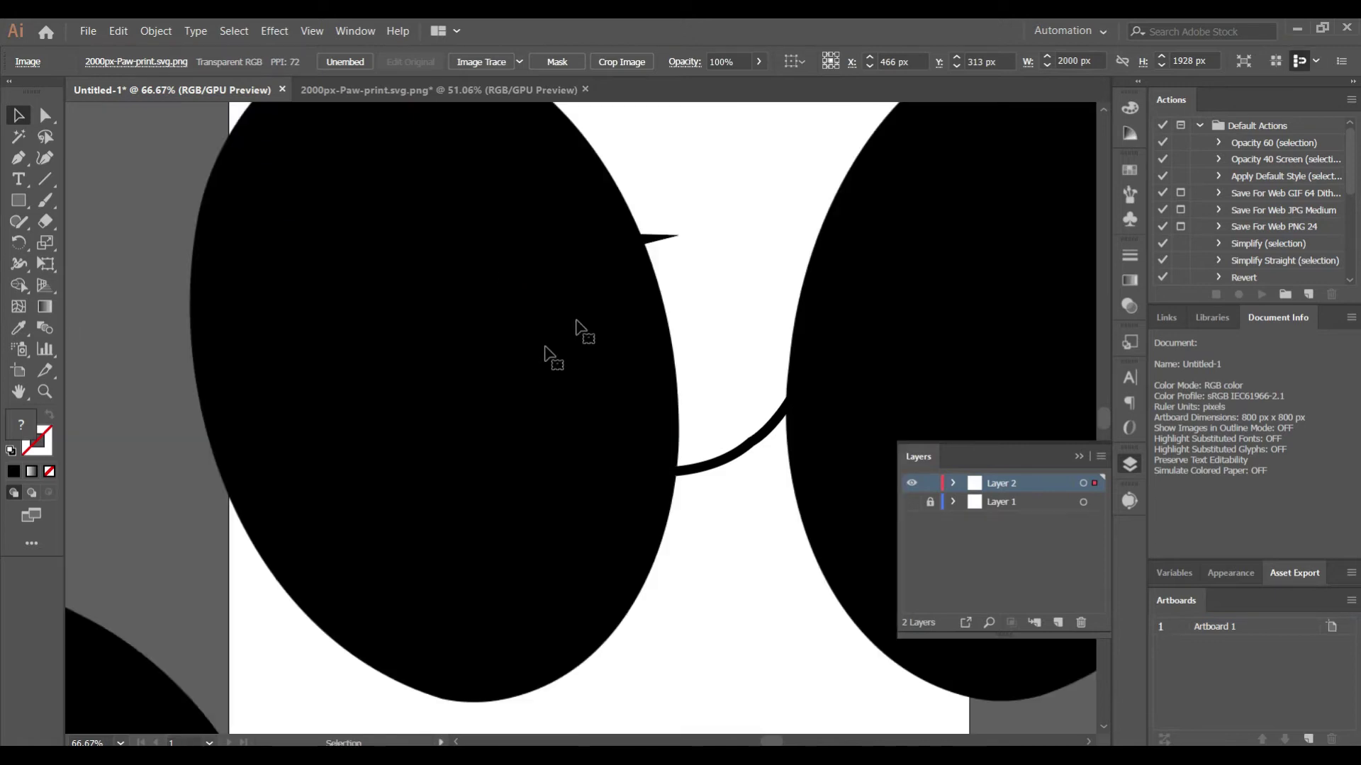
left_click_drag(715, 413, 644, 454)
key("z")
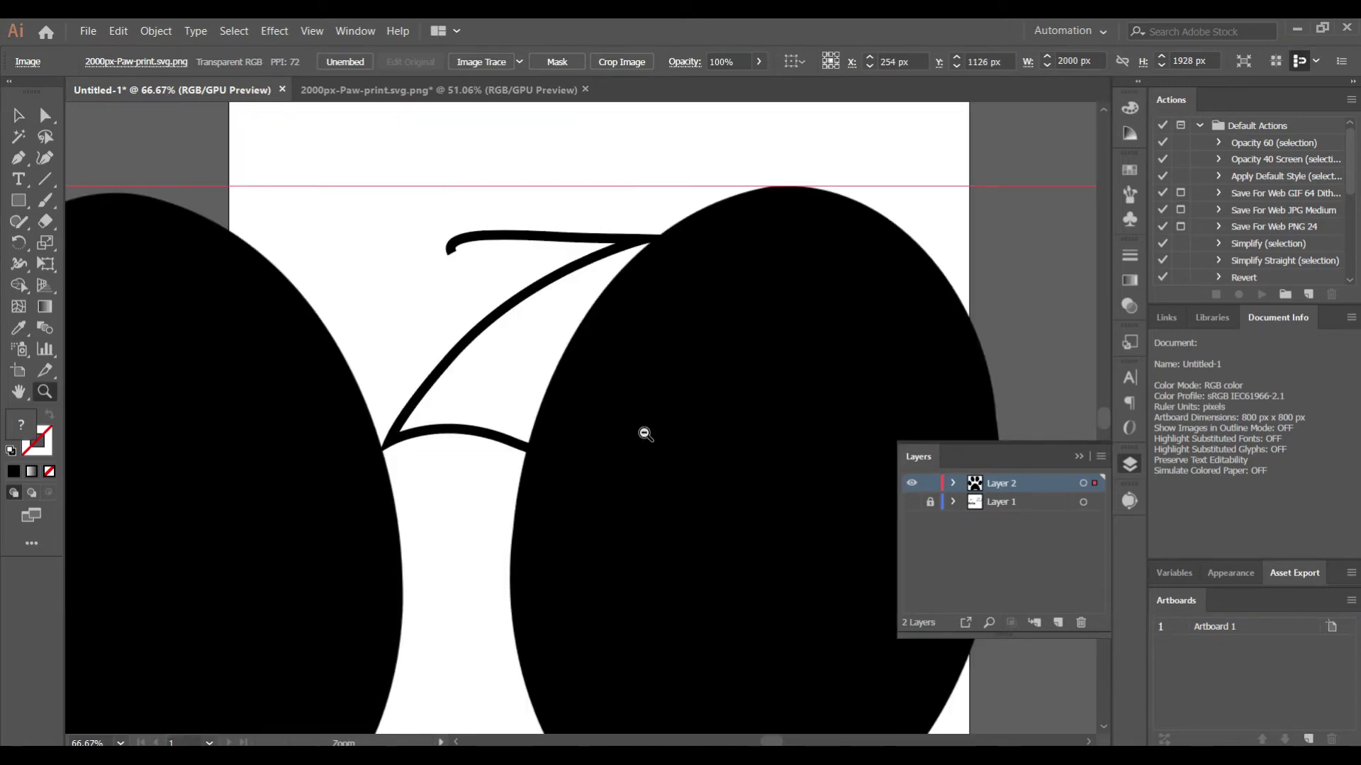
left_click(641, 436, "alt")
left_click(538, 489, "alt")
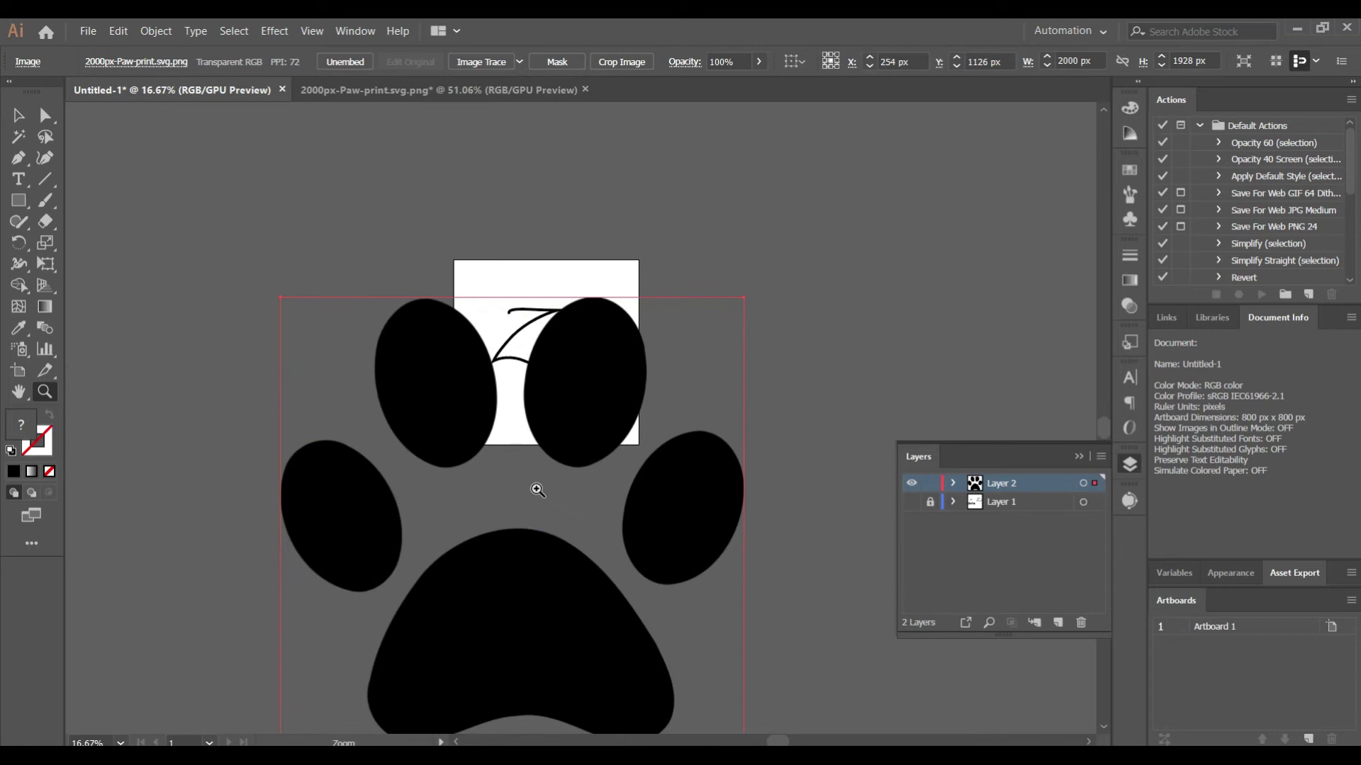
key("v")
left_click_drag(476, 632, 508, 500)
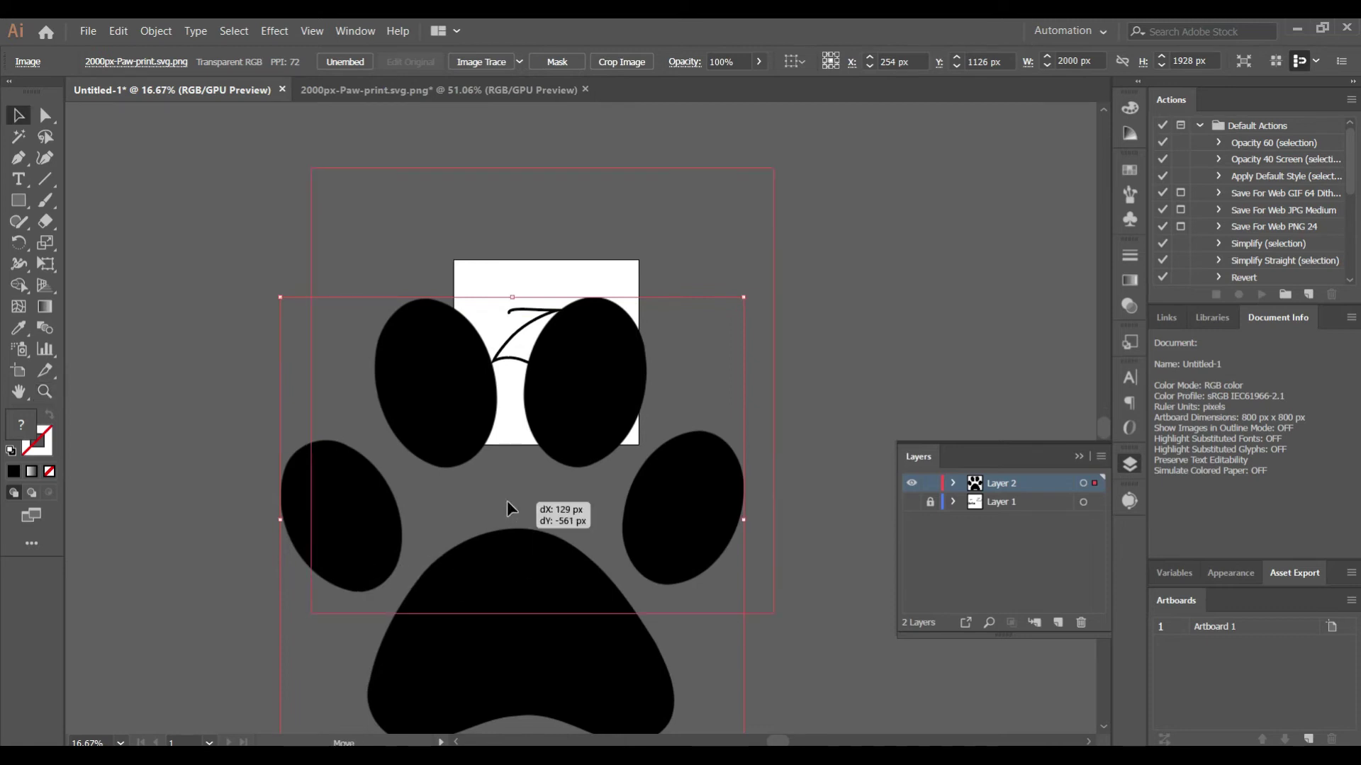
left_click_drag(776, 172, 562, 370)
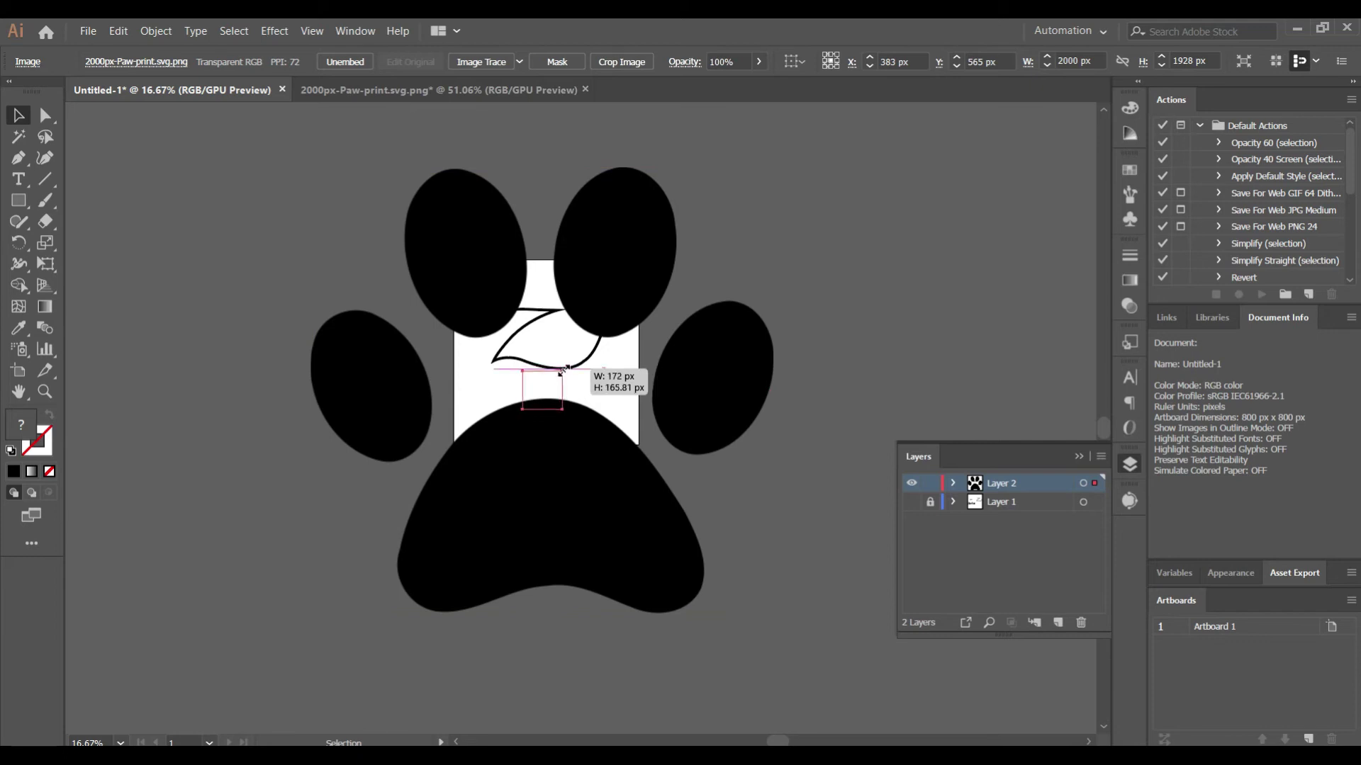
left_click_drag(562, 370, 560, 373)
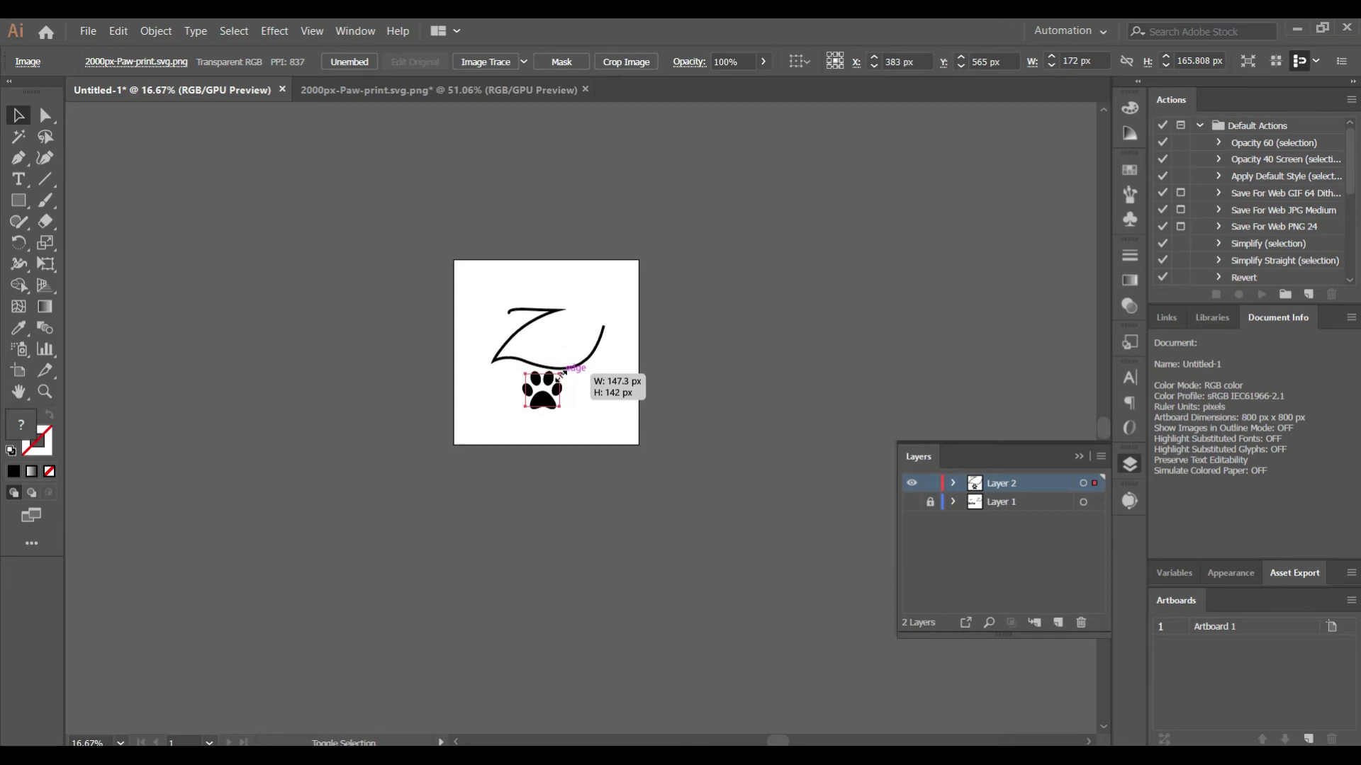
left_click_drag(560, 374, 555, 379)
- Zoom in, move the paw print up into the Z's curve and shrink it
key("z")
left_click(542, 455)
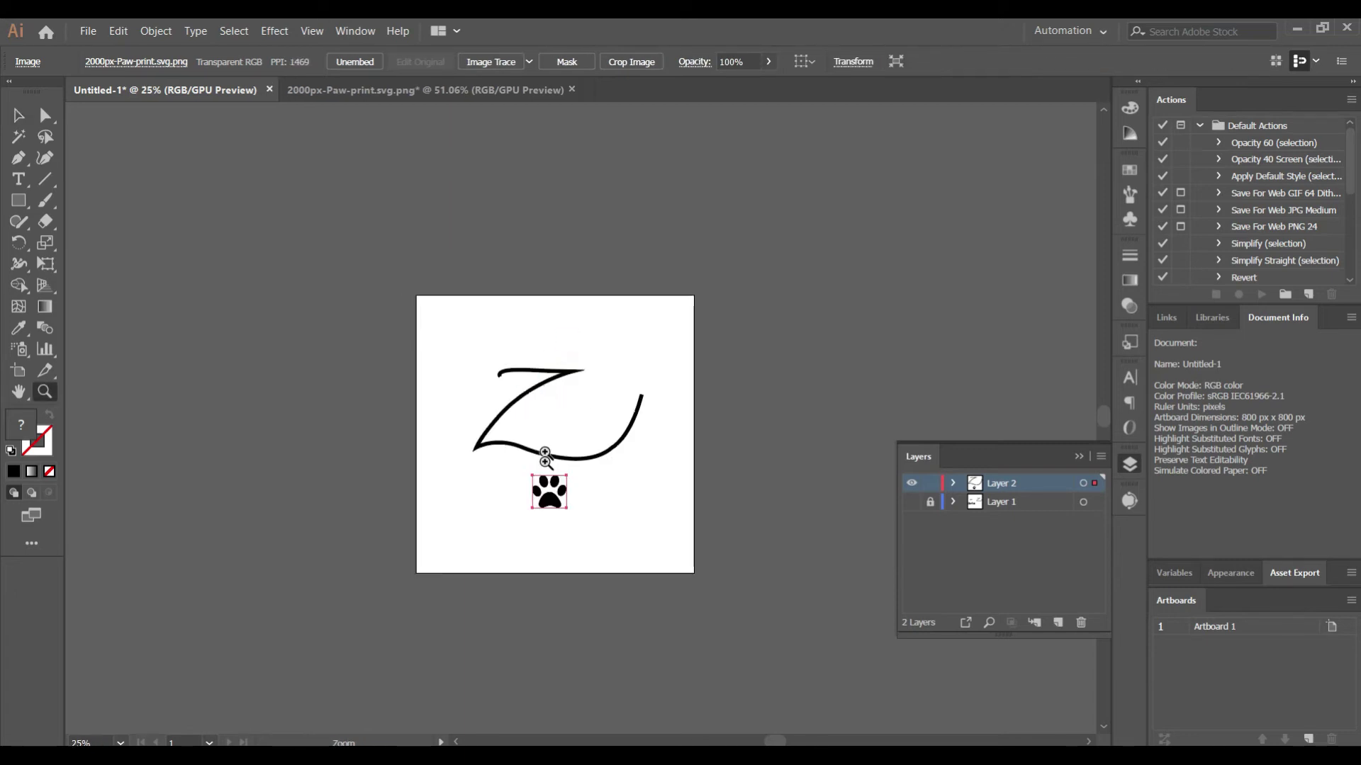
left_click(590, 434)
left_click(624, 349)
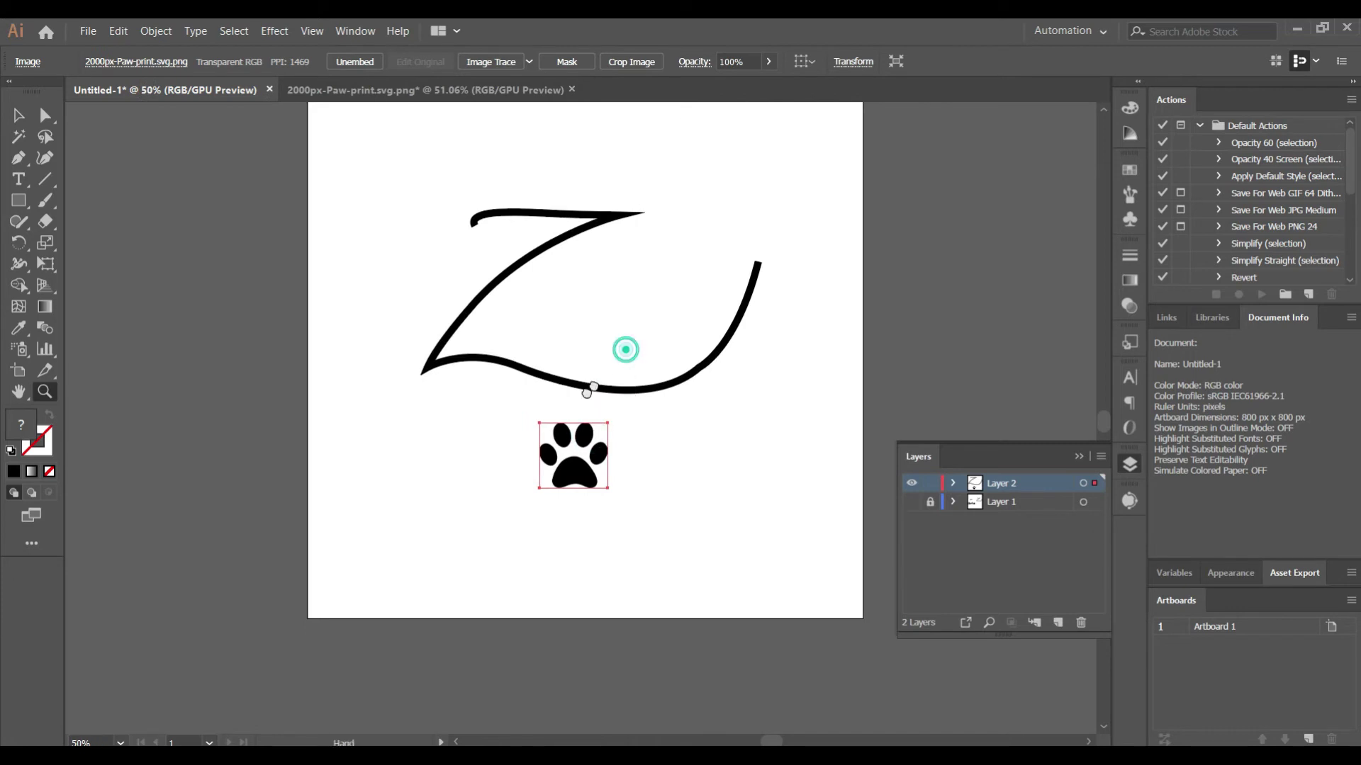
key("v")
left_click_drag(521, 553, 528, 418)
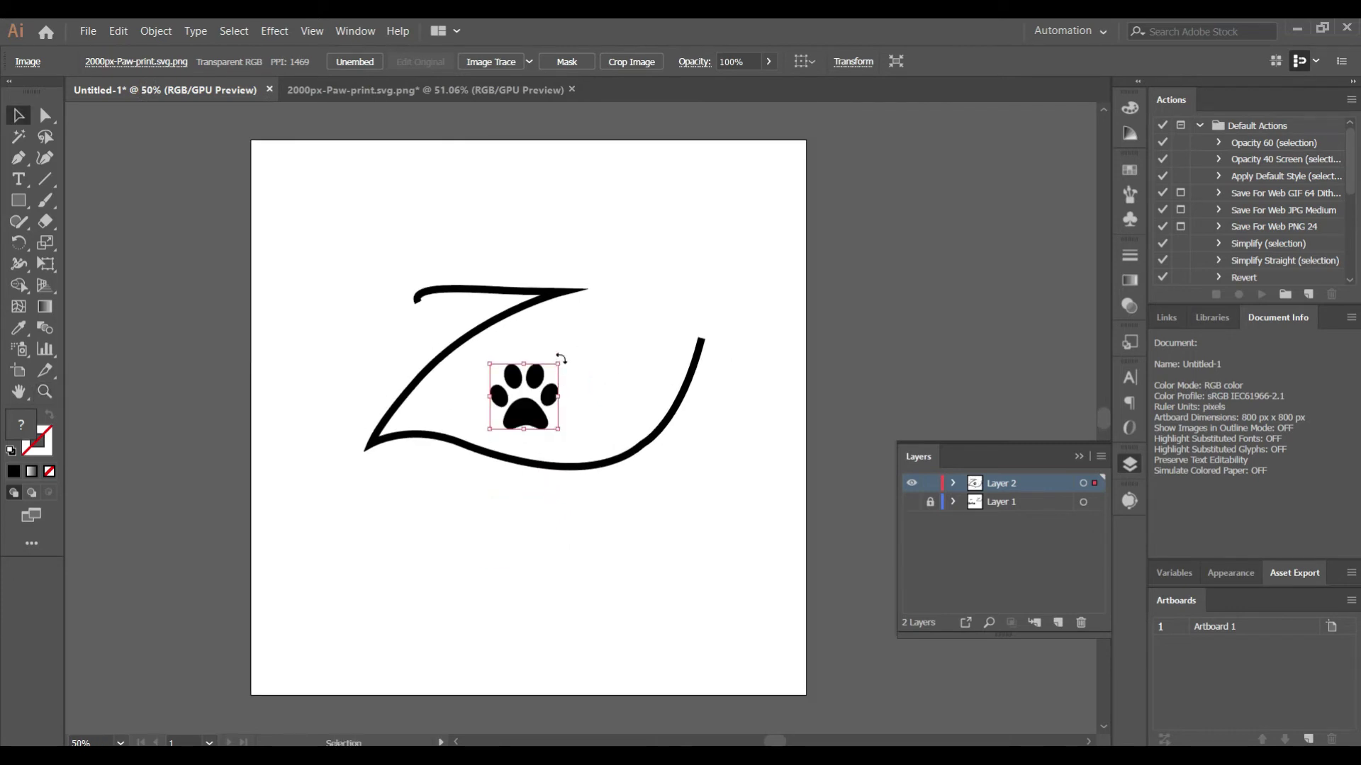
left_click(561, 366)
left_click(537, 389)
left_click_drag(563, 365, 524, 399)
left_click(571, 370)
left_click(517, 411)
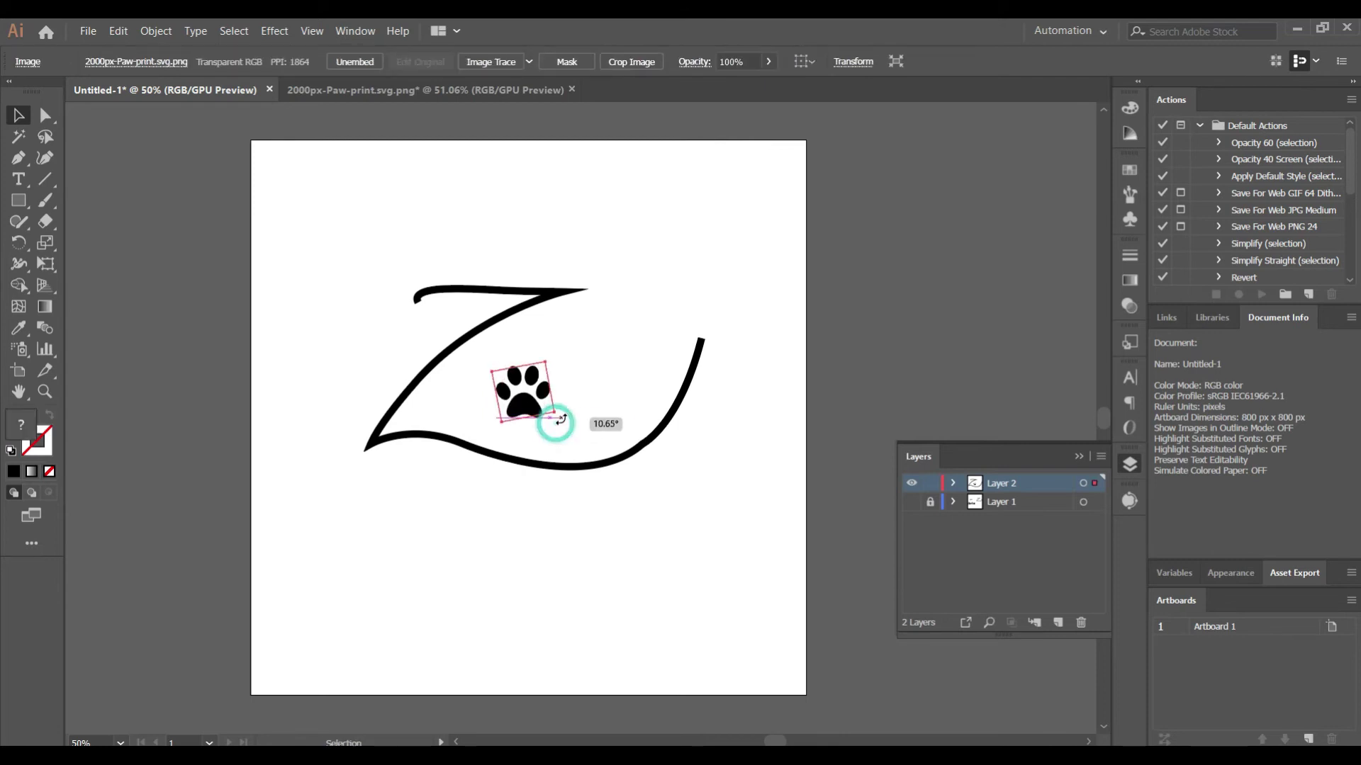
- Tilt the paw slightly and add a rotated copy of it to the right
left_click_drag(559, 419, 592, 362)
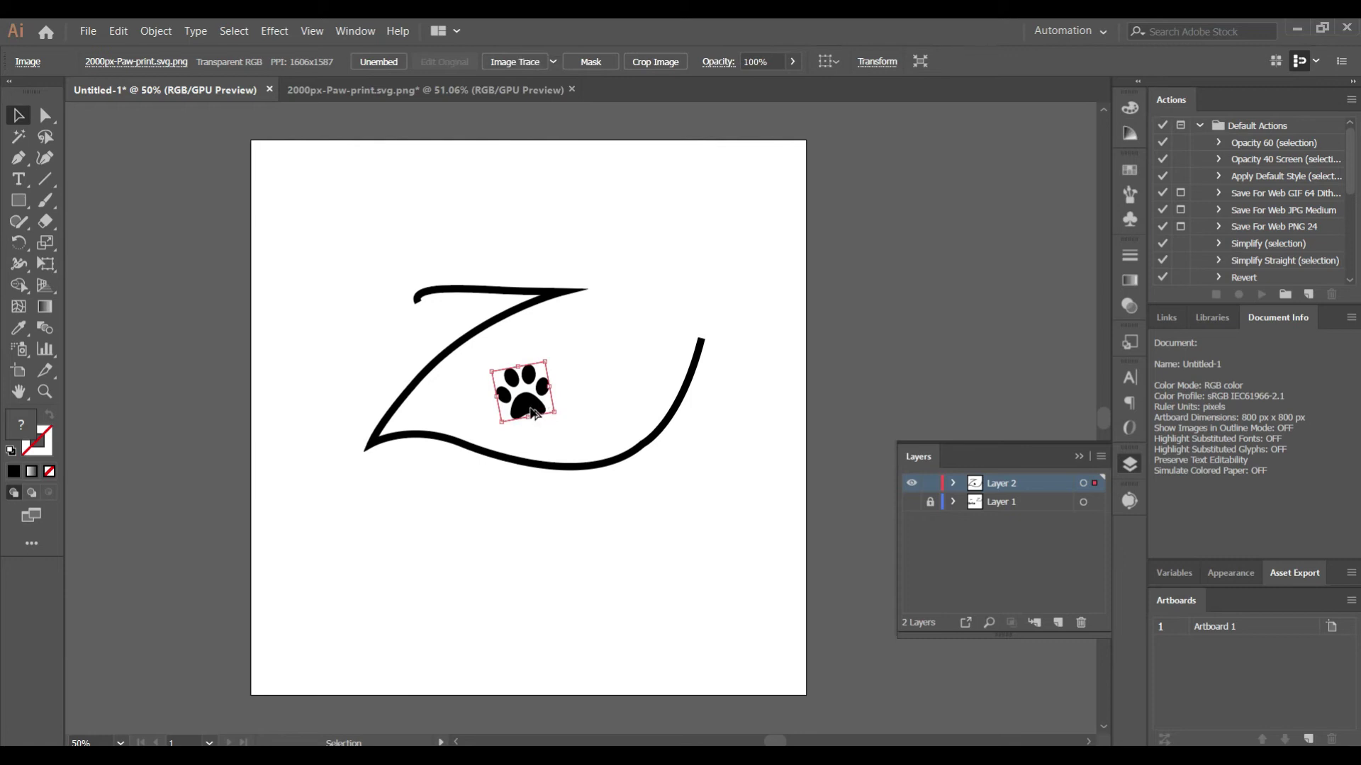
left_click_drag(527, 411, 612, 411)
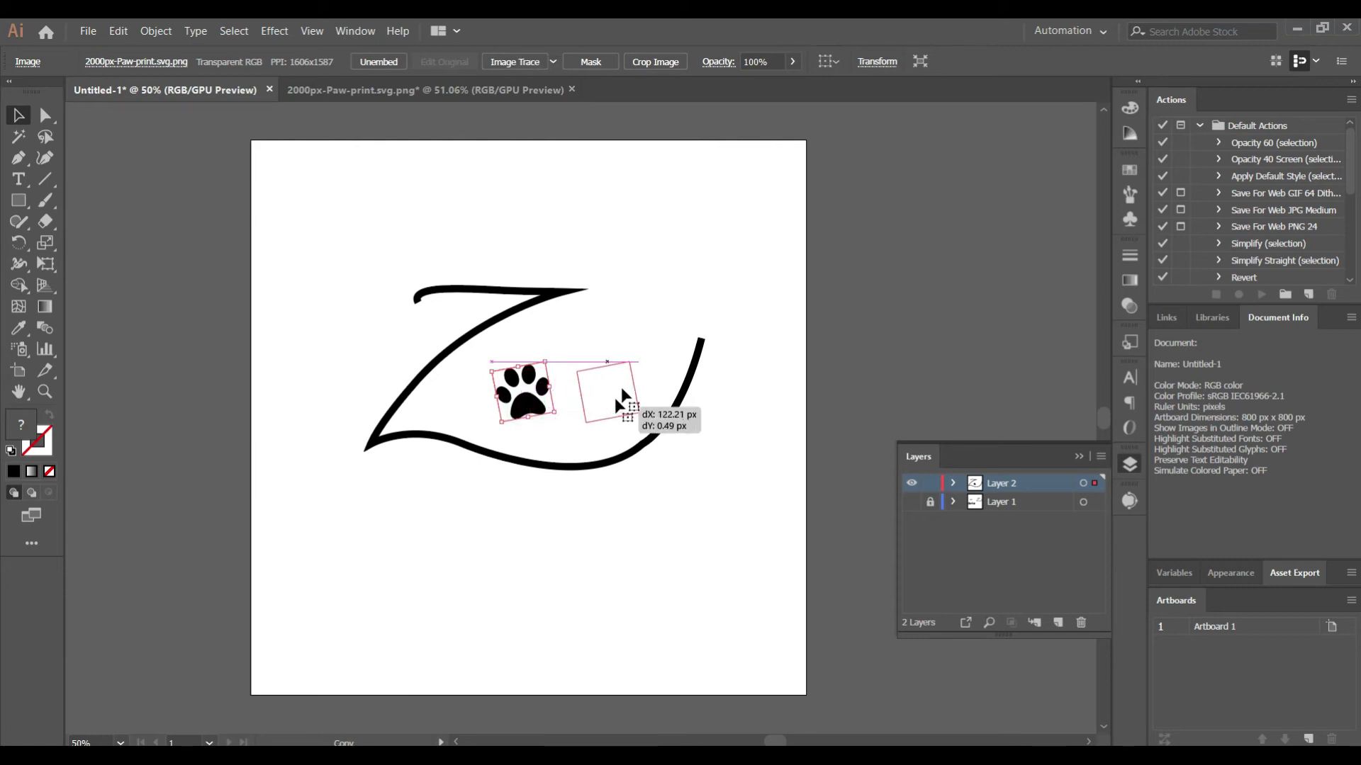
left_click_drag(638, 353, 642, 383)
left_click(648, 504)
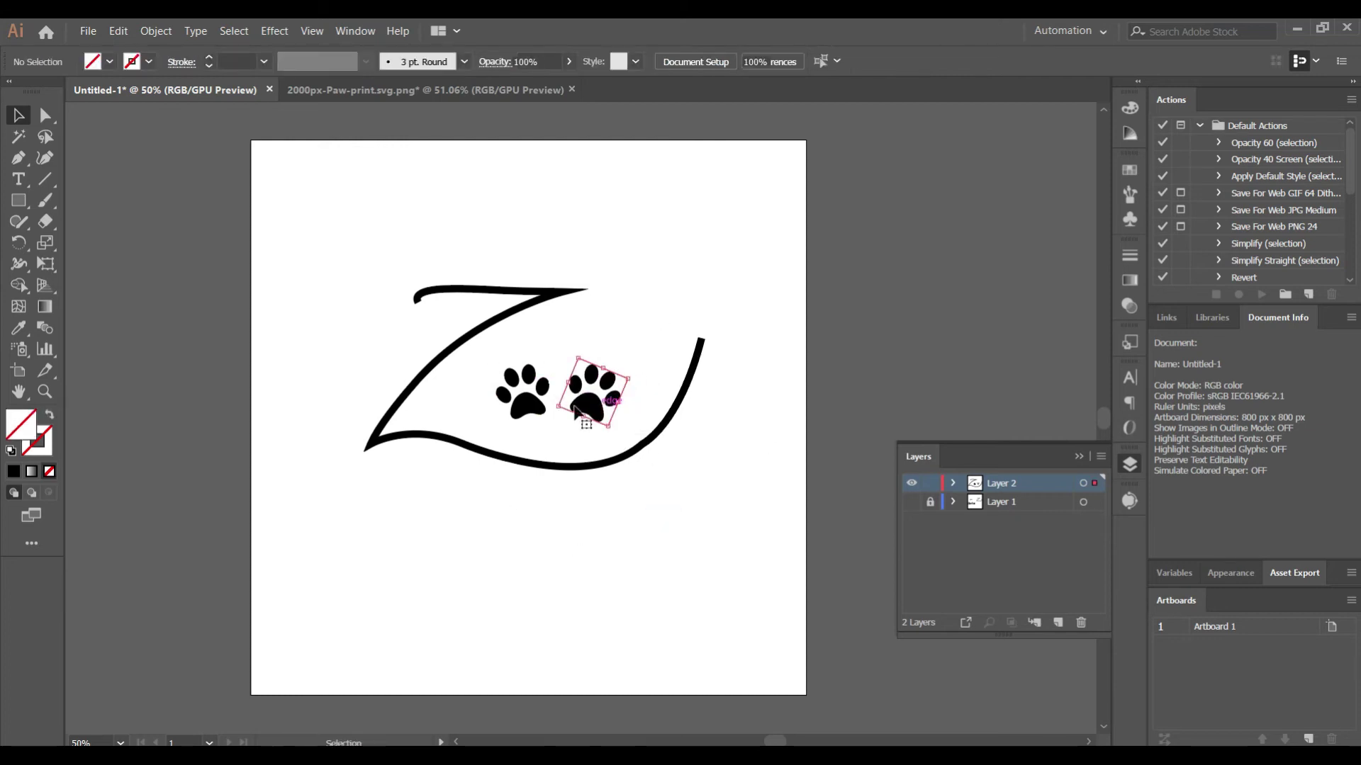
key("ctrl+z")
key("ctrl+z")
left_click(573, 340)
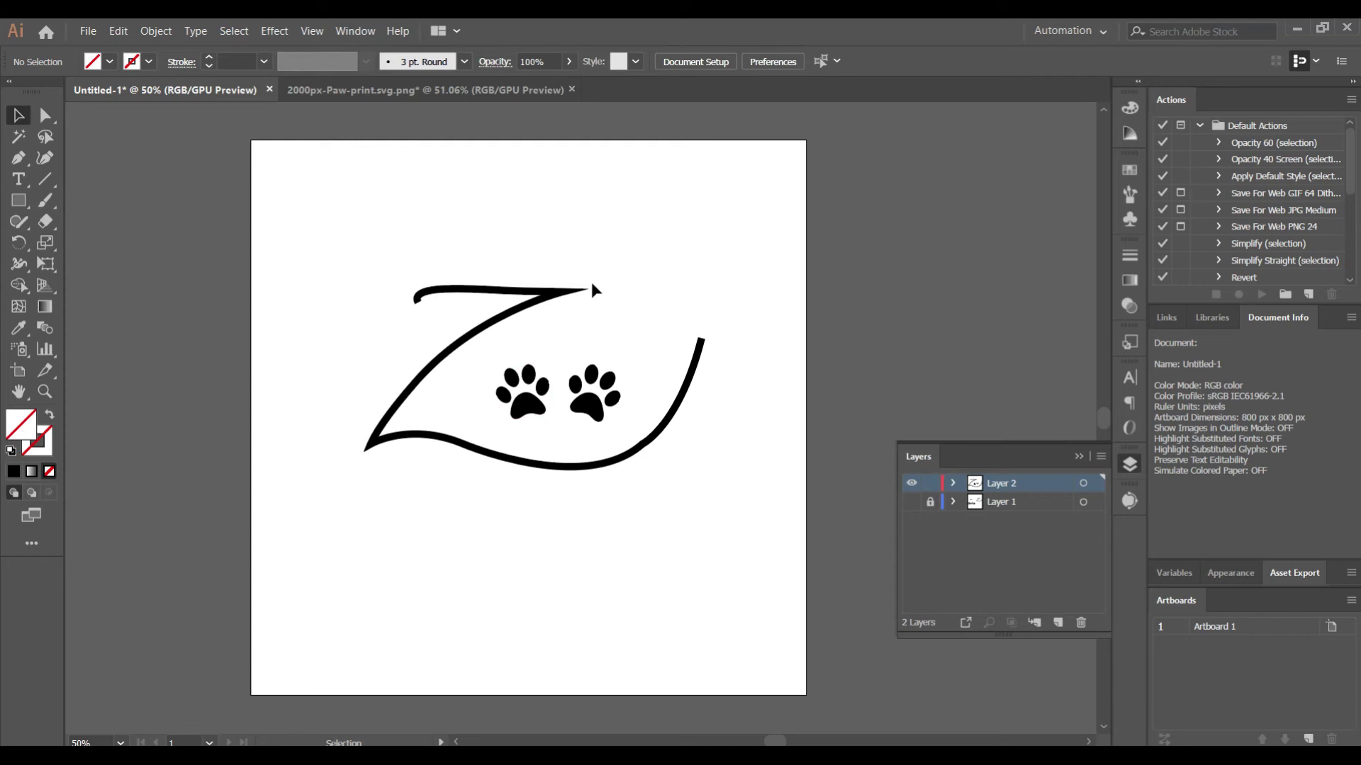
- Set the Z path's stroke weight to 18 pt
left_click(555, 312)
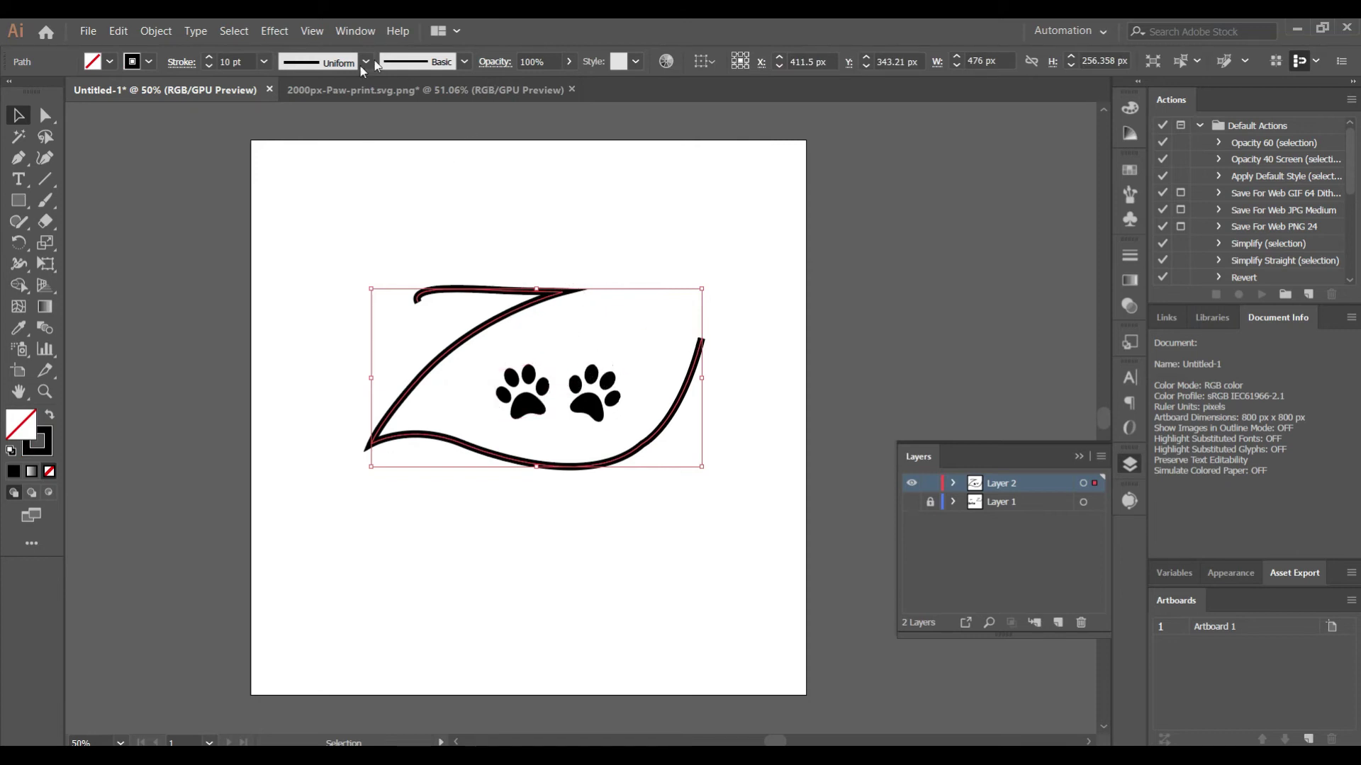
left_click(264, 64)
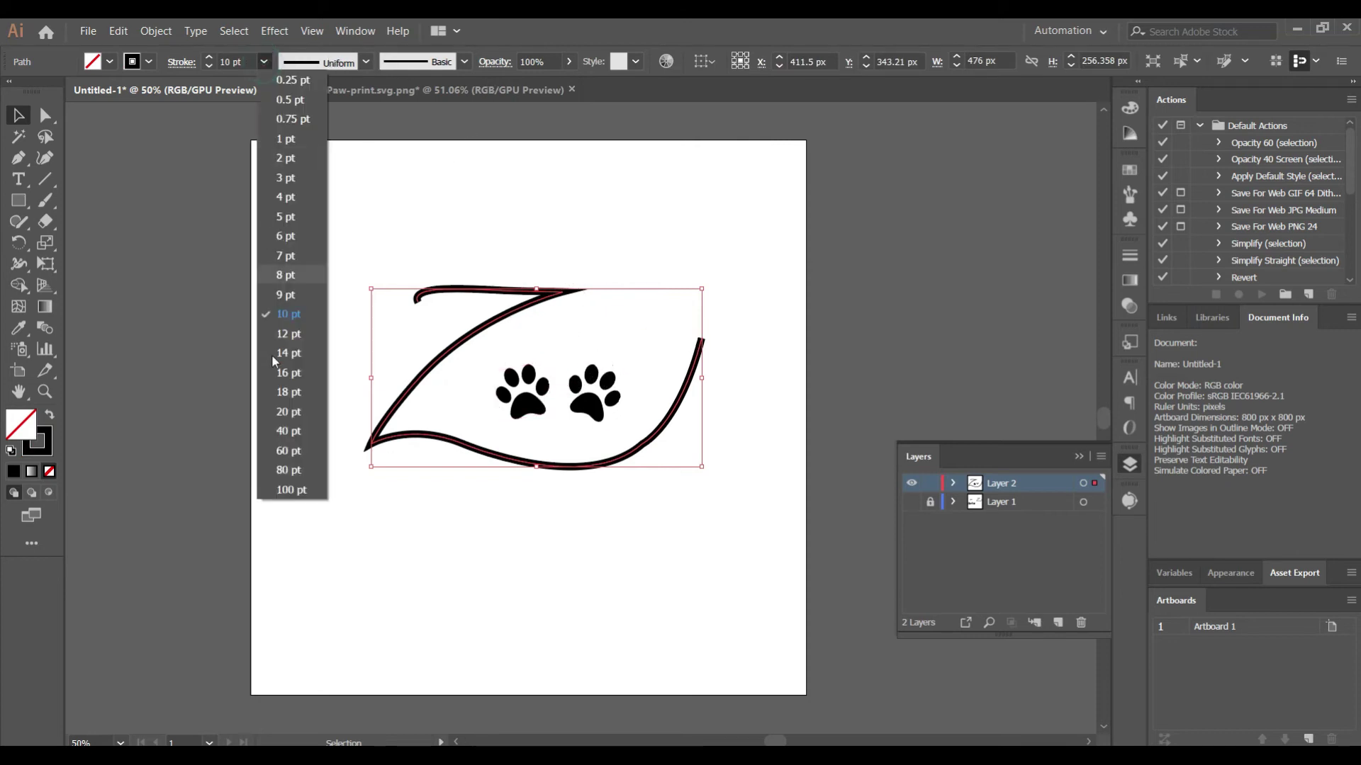
left_click(283, 391)
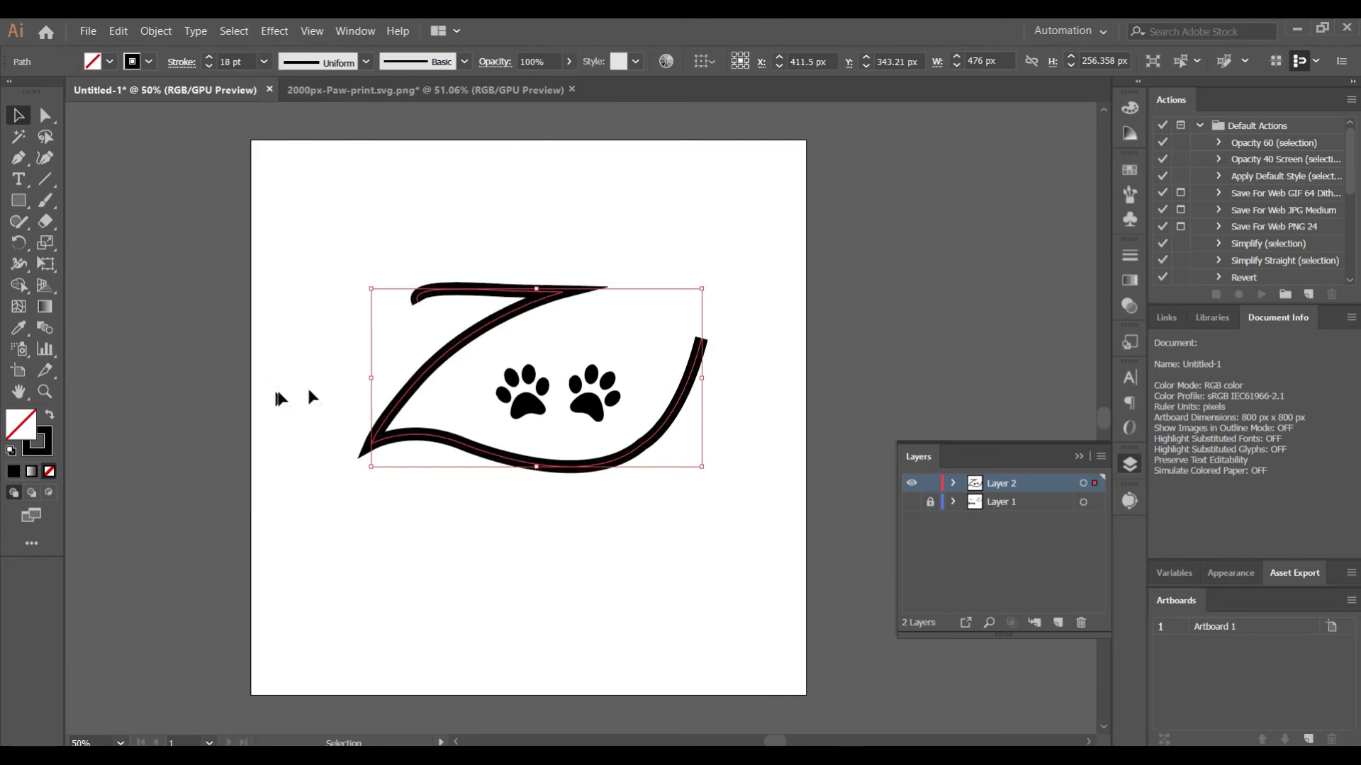
- Expand the Z's stroke into a filled outline shape with Object > Expand
left_click(155, 34)
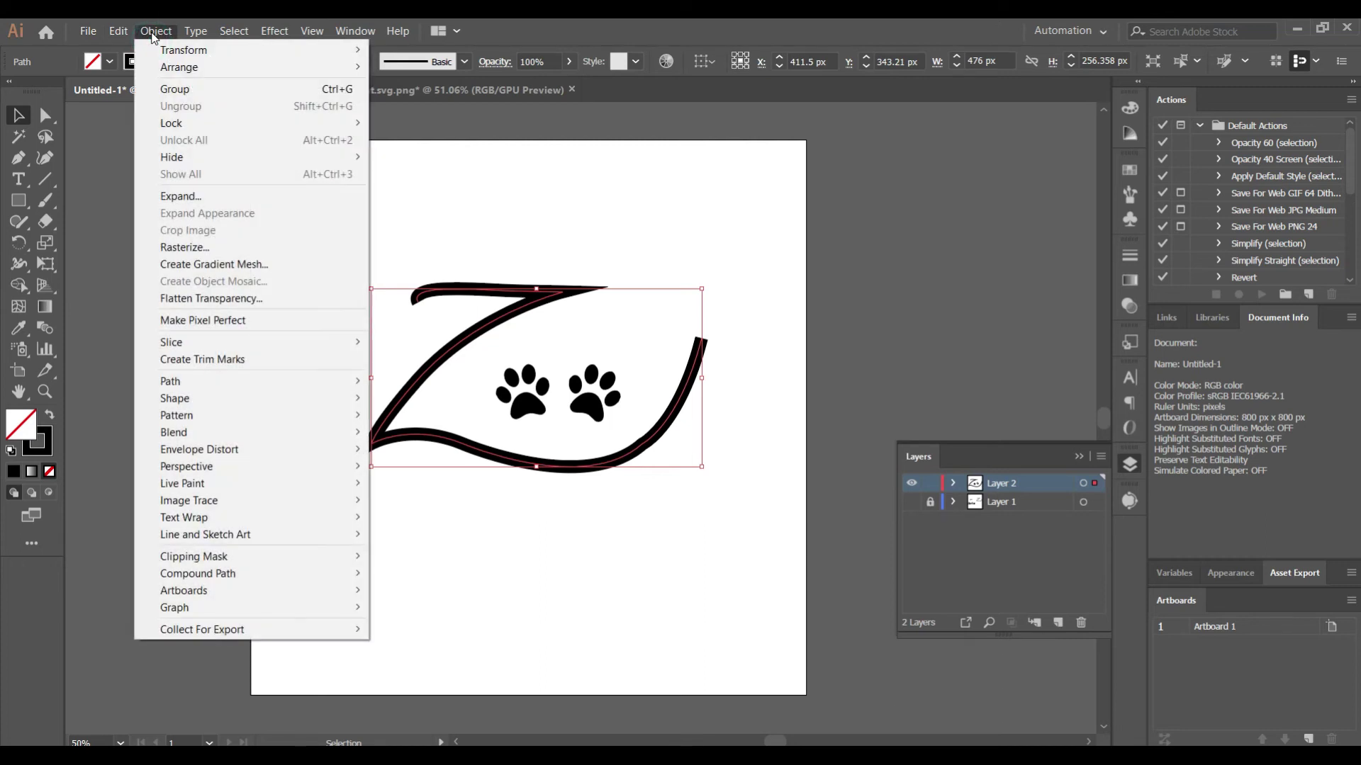
left_click(167, 198)
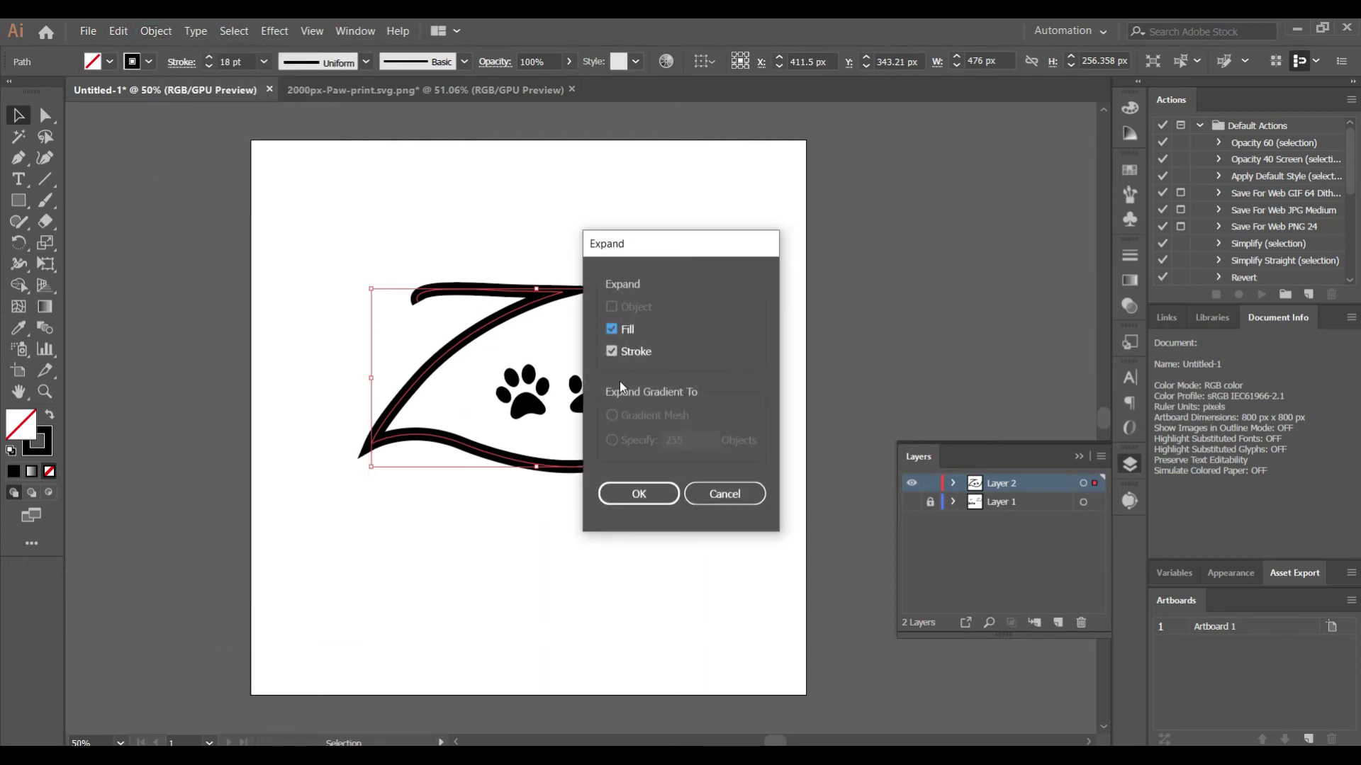
left_click(645, 501)
left_click(594, 287)
- Round the Z's sharp corners using the Direct Selection corner widget
left_click(34, 115)
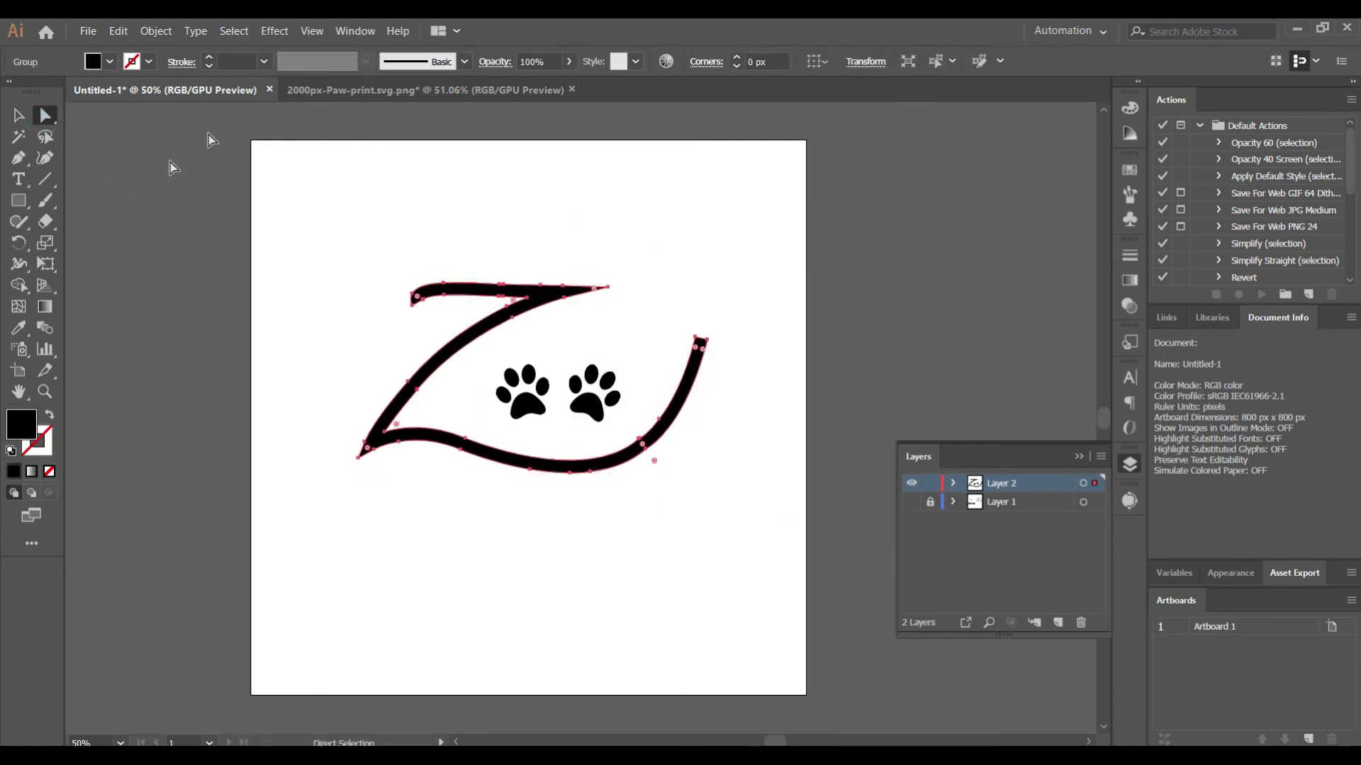
right_click(40, 114)
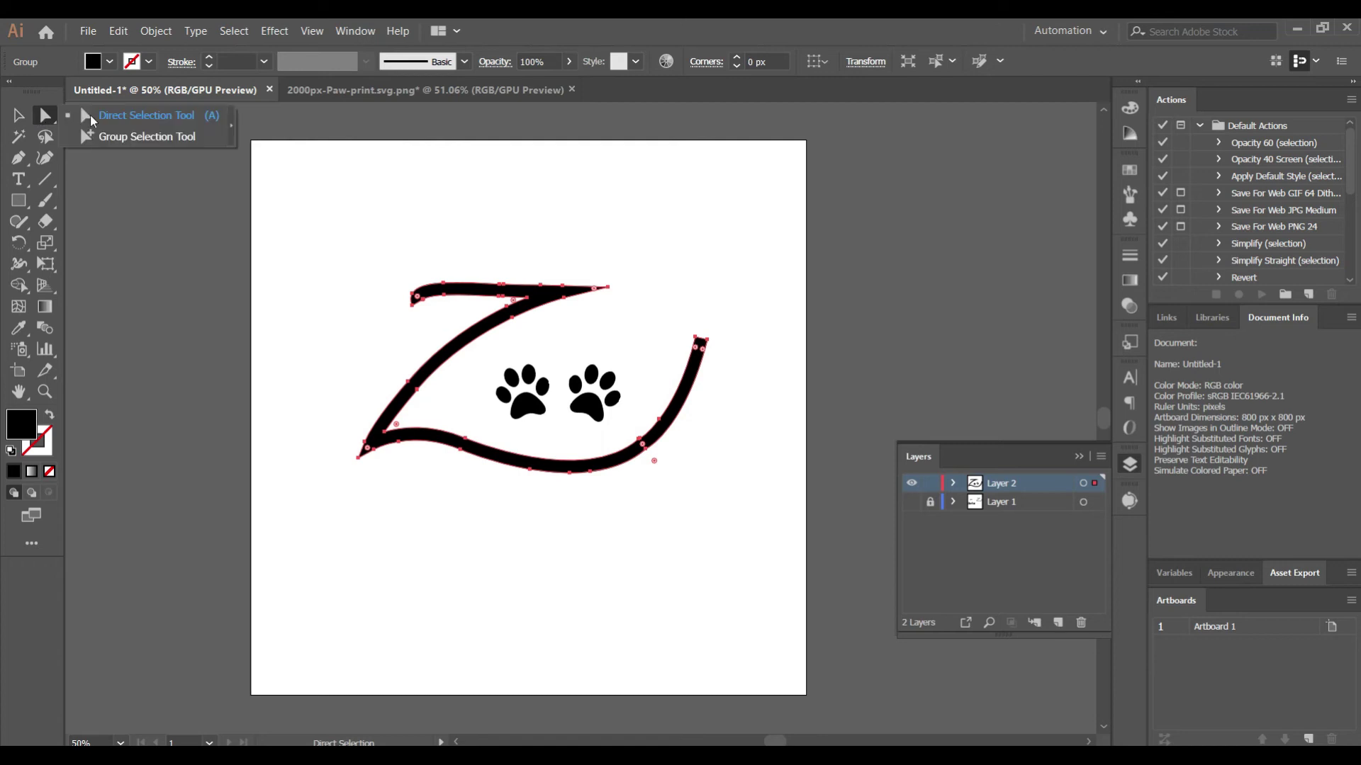
left_click(117, 116)
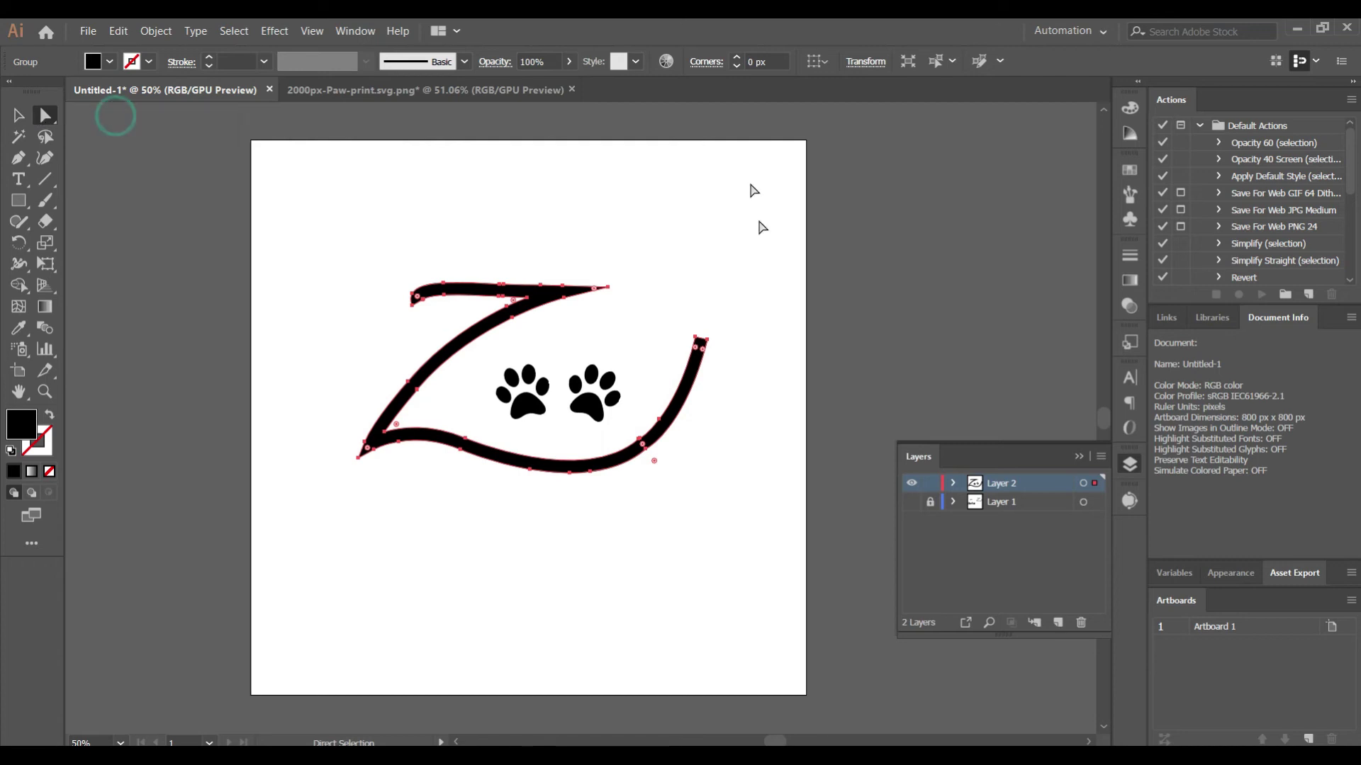
left_click_drag(594, 292, 557, 295)
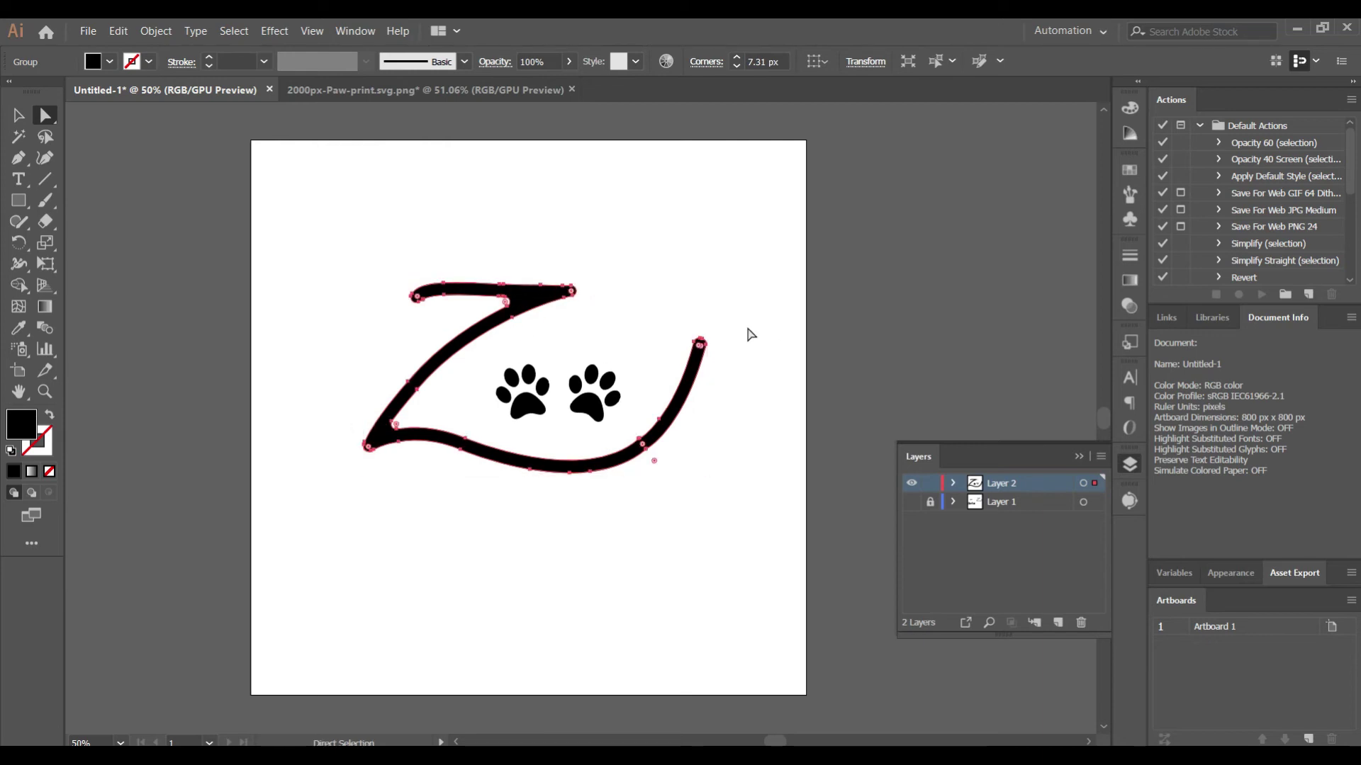
- Select both paw prints together and enlarge them inside the Z
left_click(19, 114)
left_click(319, 174)
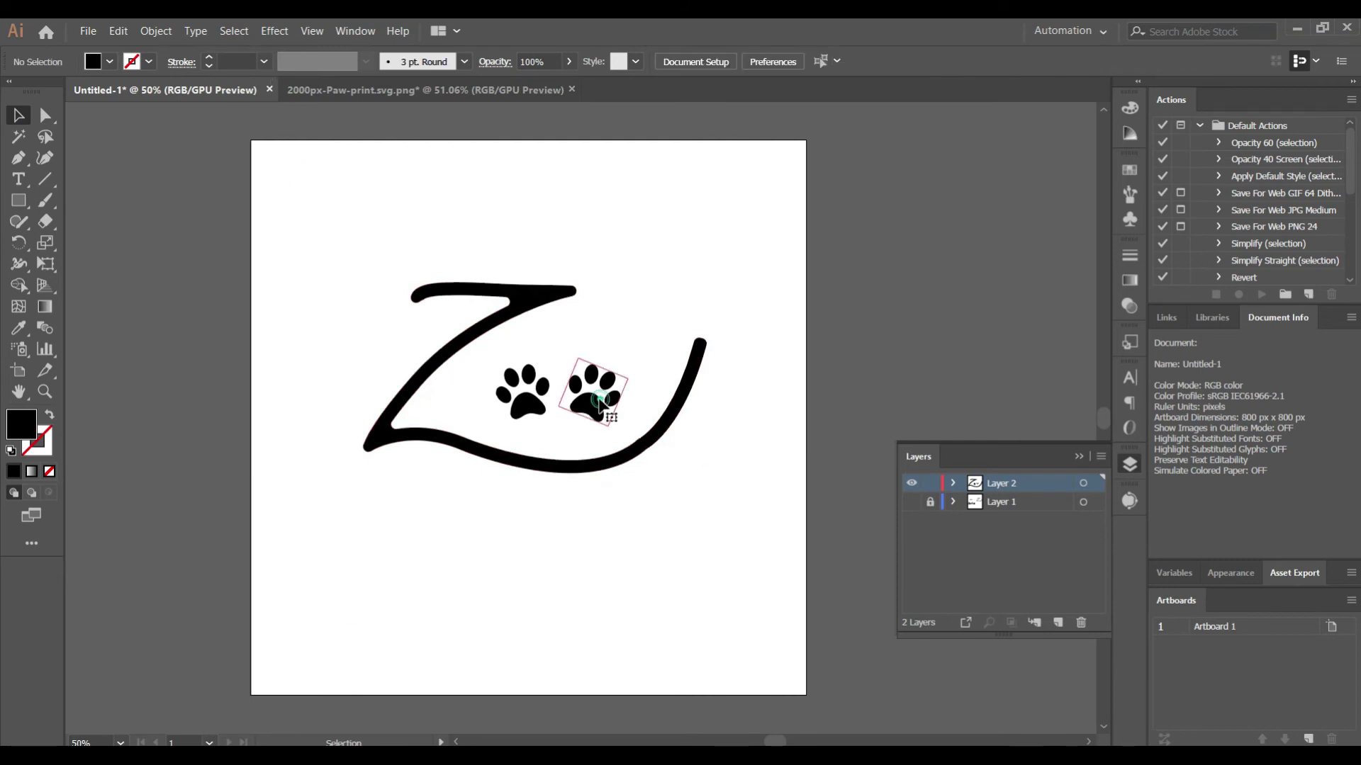
left_click_drag(531, 434, 654, 345)
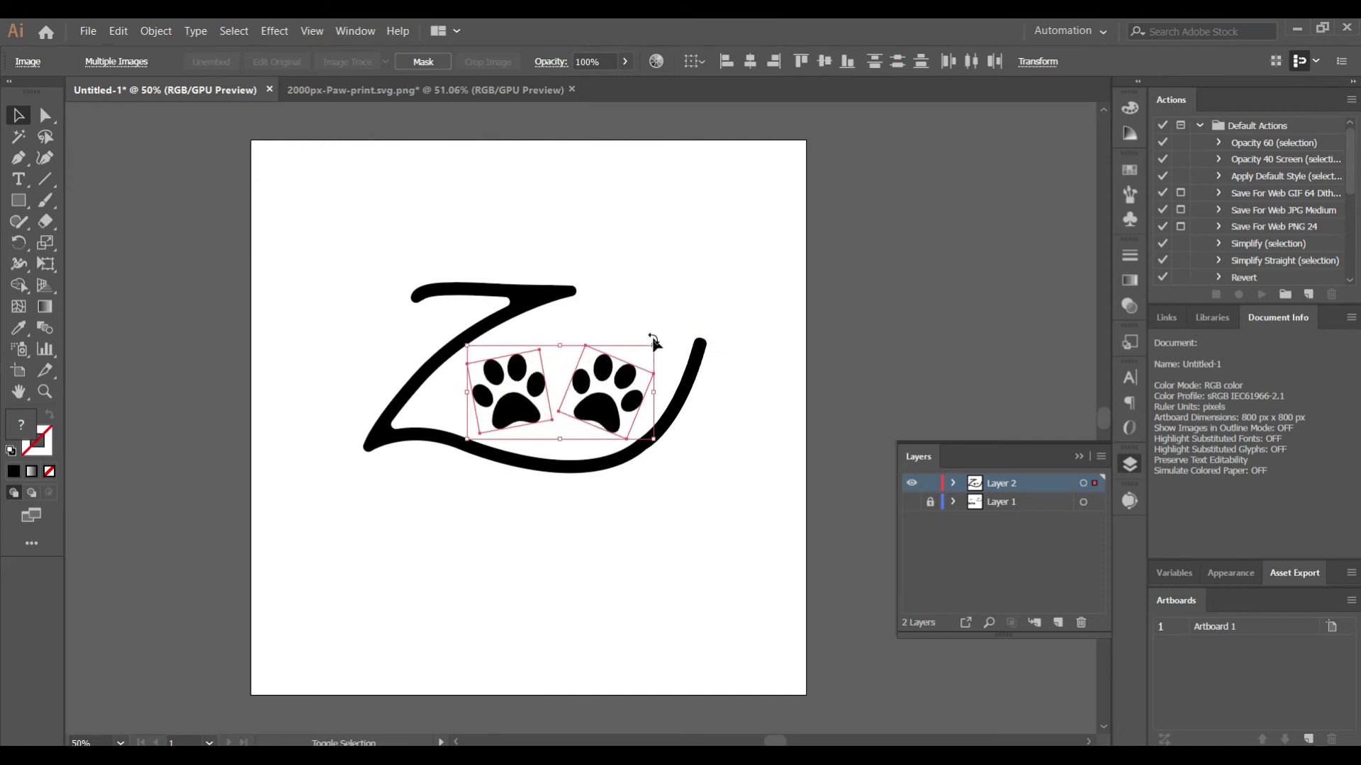
left_click(586, 570)
- Move the Z and both paws up-left and scale them down to about 386 px wide
left_click_drag(448, 252, 654, 579)
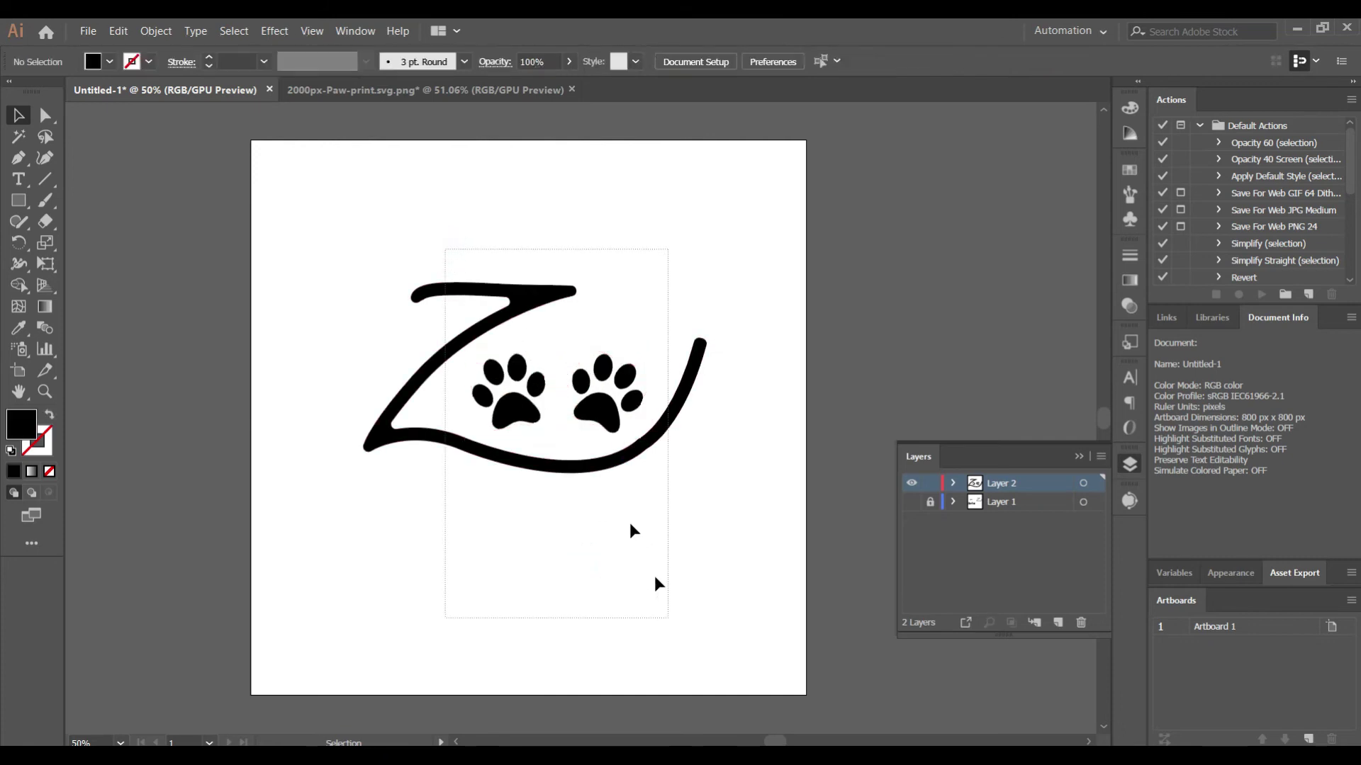
left_click_drag(599, 410, 578, 389)
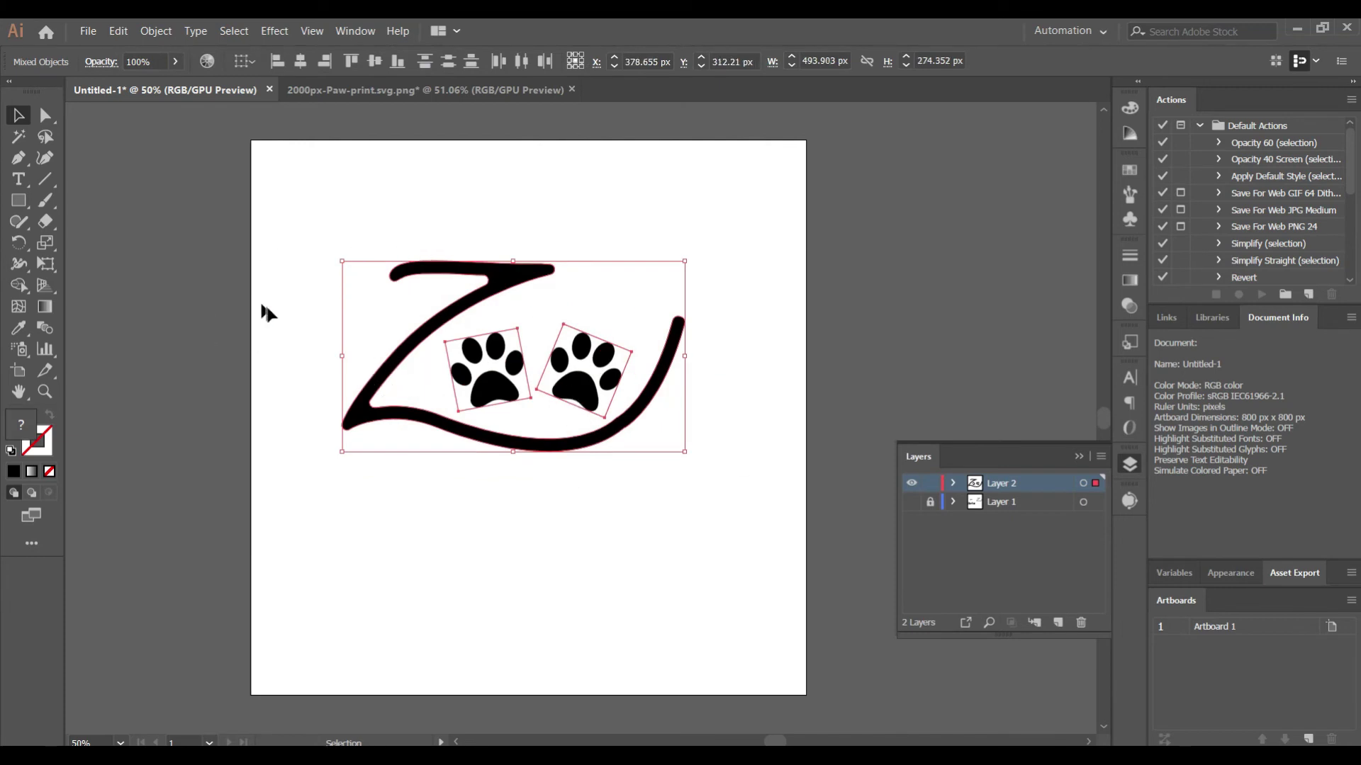
left_click_drag(686, 262, 647, 283)
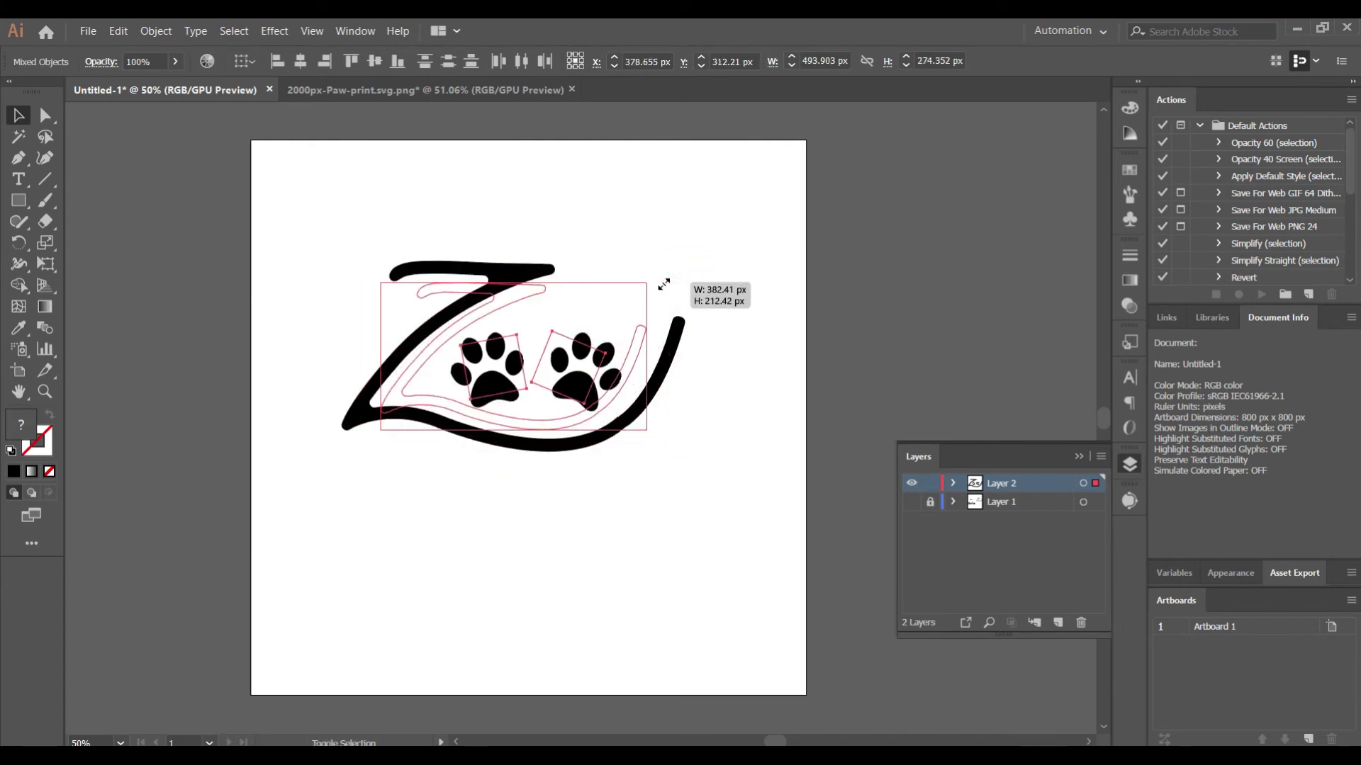
left_click(505, 567)
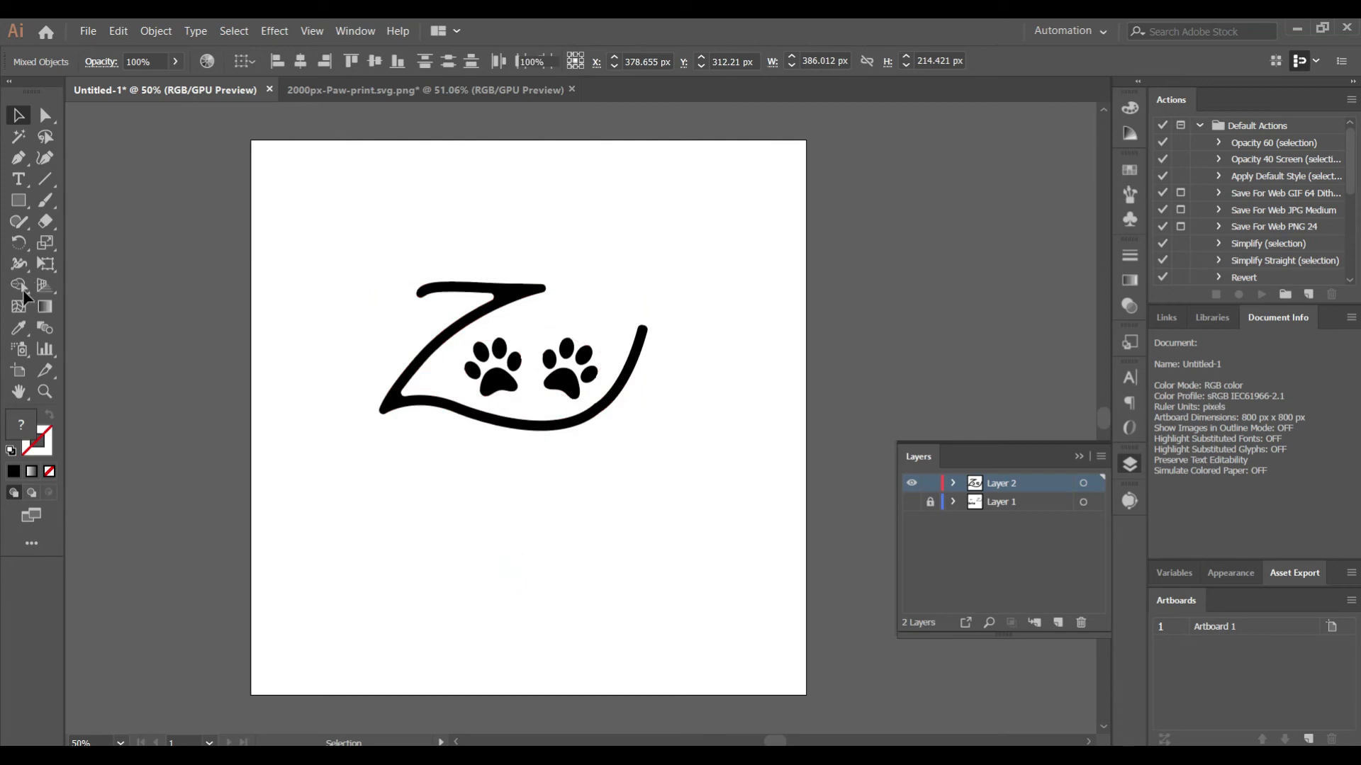
left_click(18, 180)
- Type 'Zie Cat' below the mark, then enlarge the text and nudge it lower
left_click(362, 512)
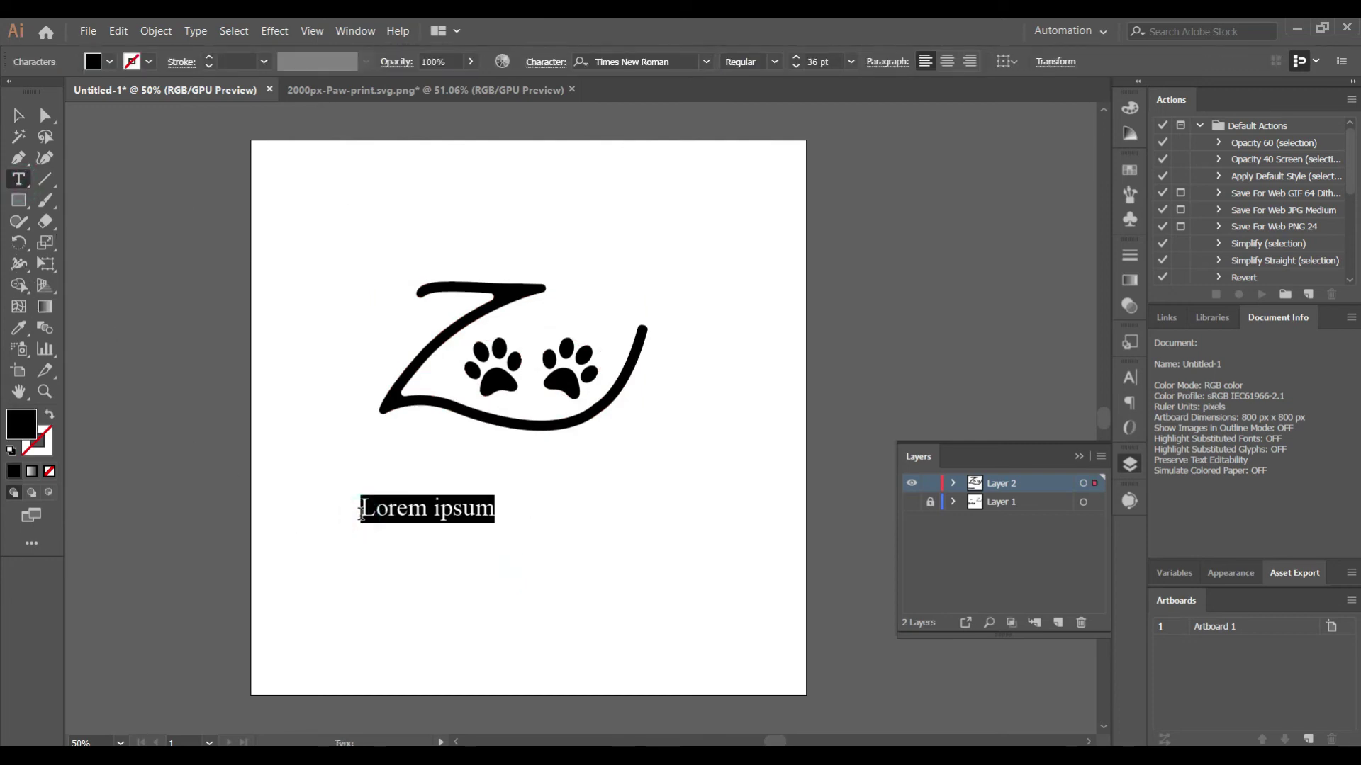
type("Zie Cat")
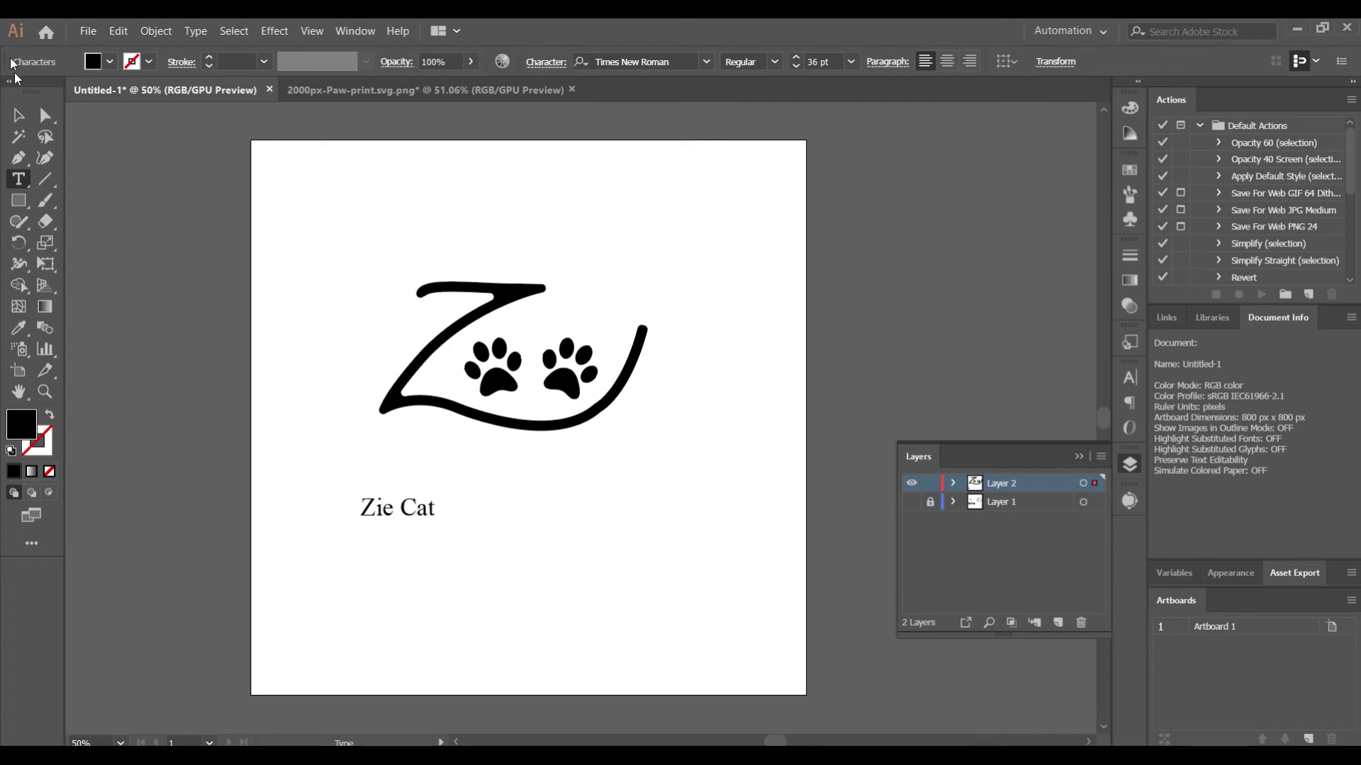
left_click(17, 116)
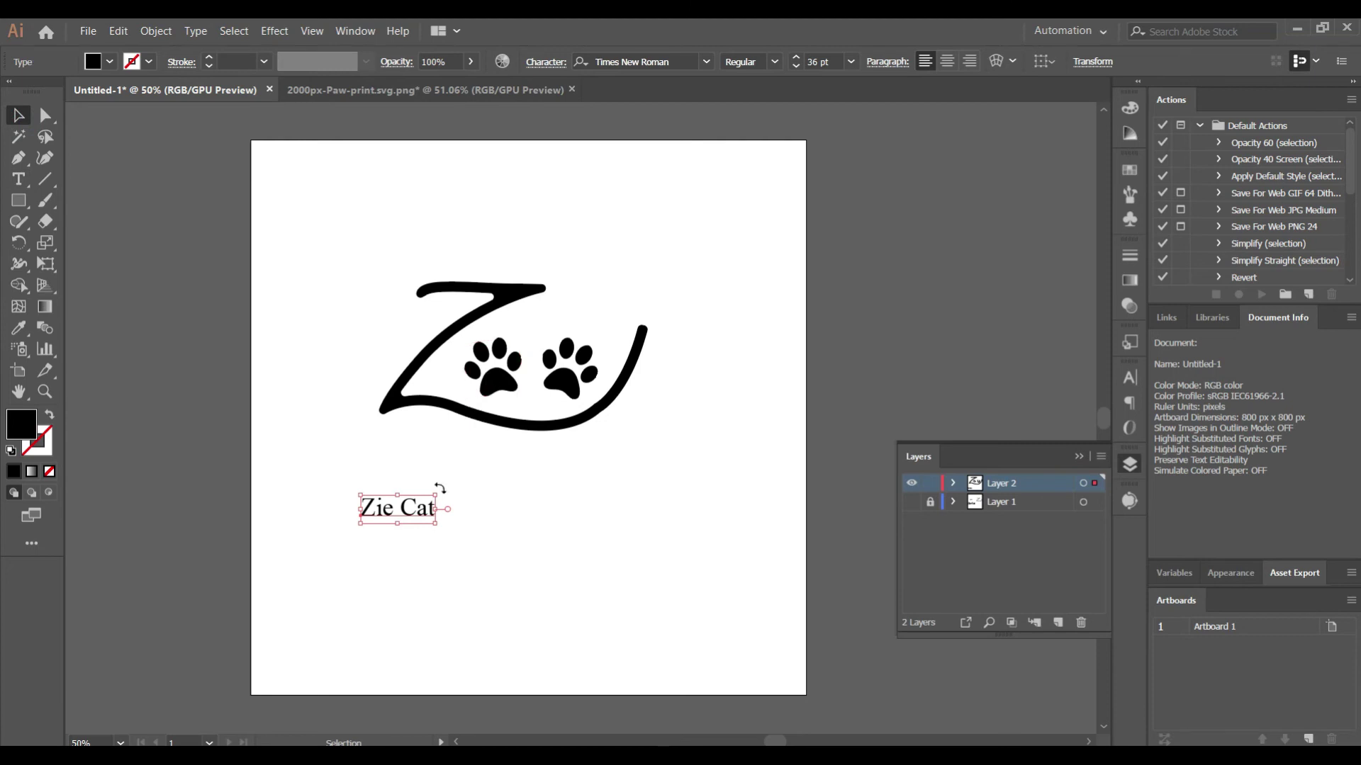
left_click_drag(438, 494, 666, 407)
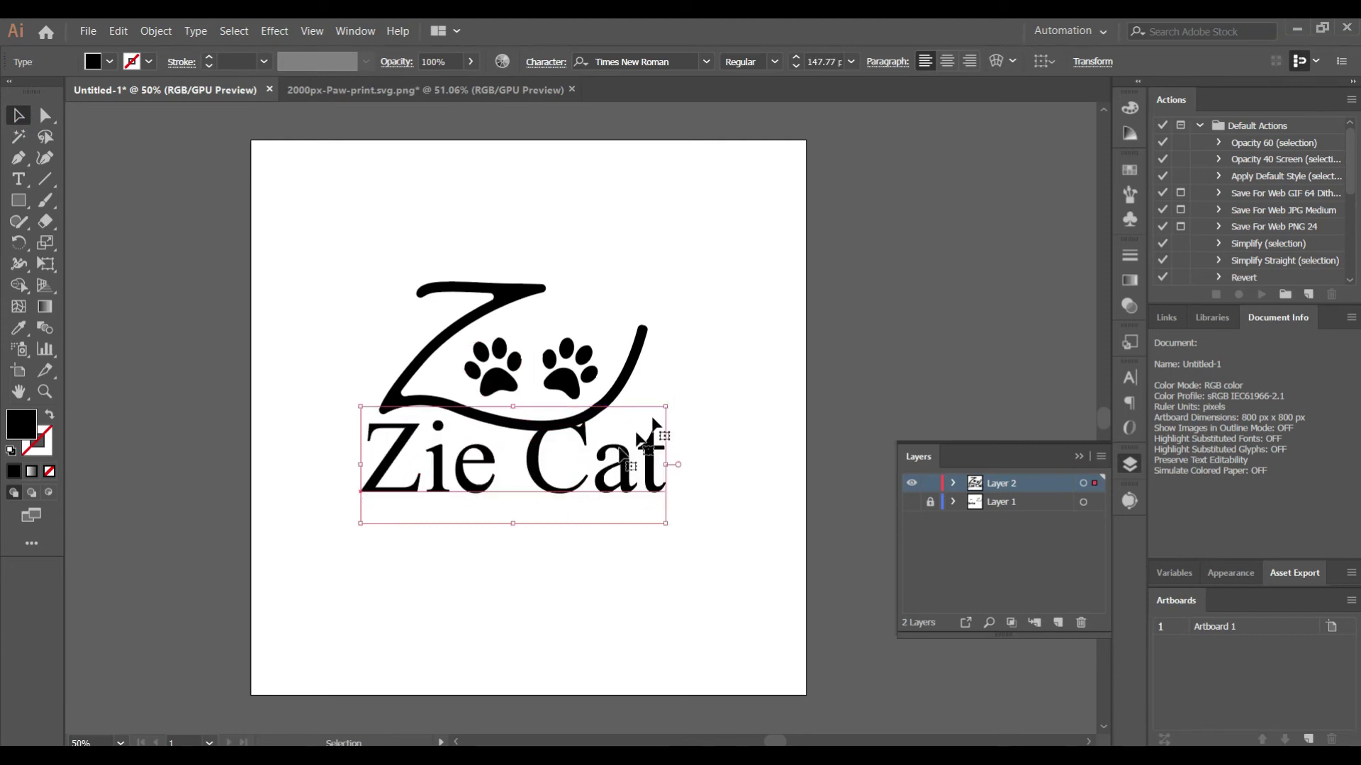
left_click_drag(623, 464, 625, 477)
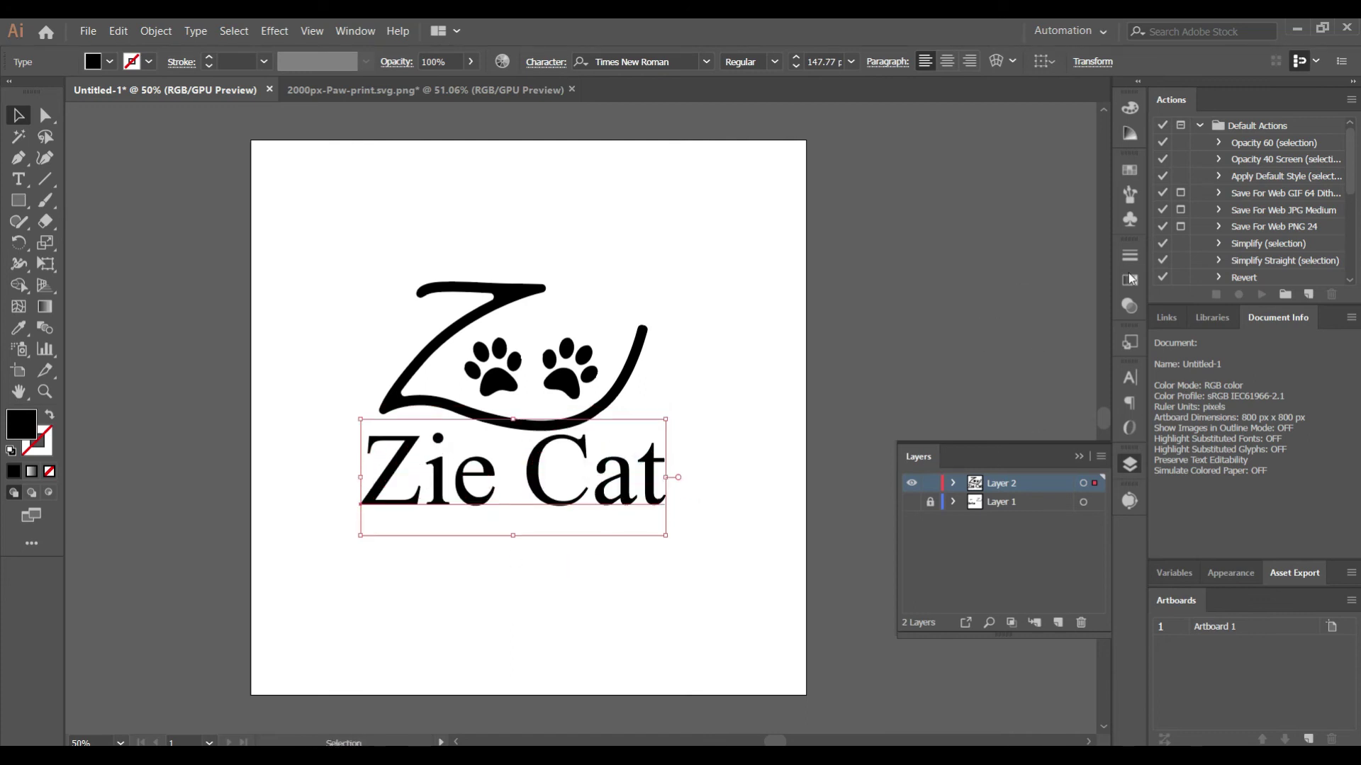
- Apply the Beauty and the Beast font to the ZIE CAT text and nudge it under the Z
left_click(1130, 379)
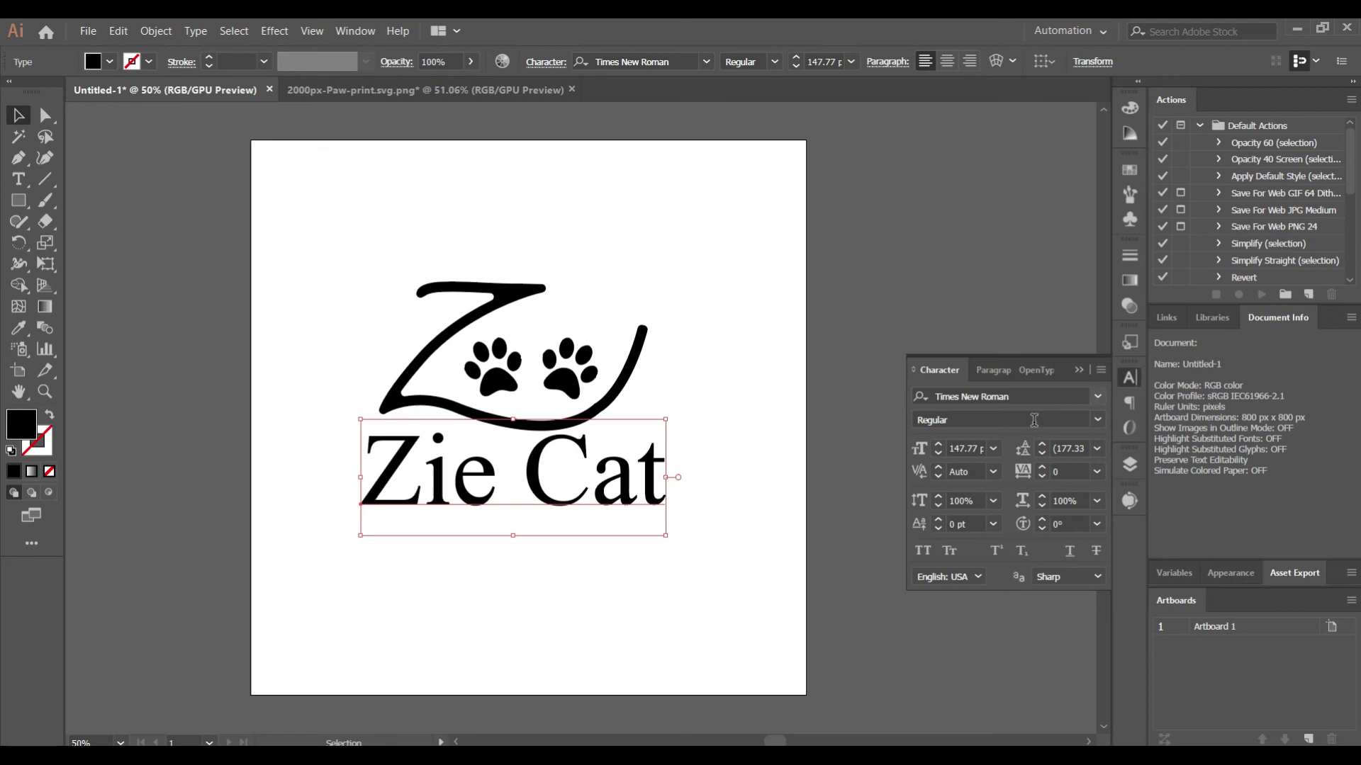
left_click(1098, 397)
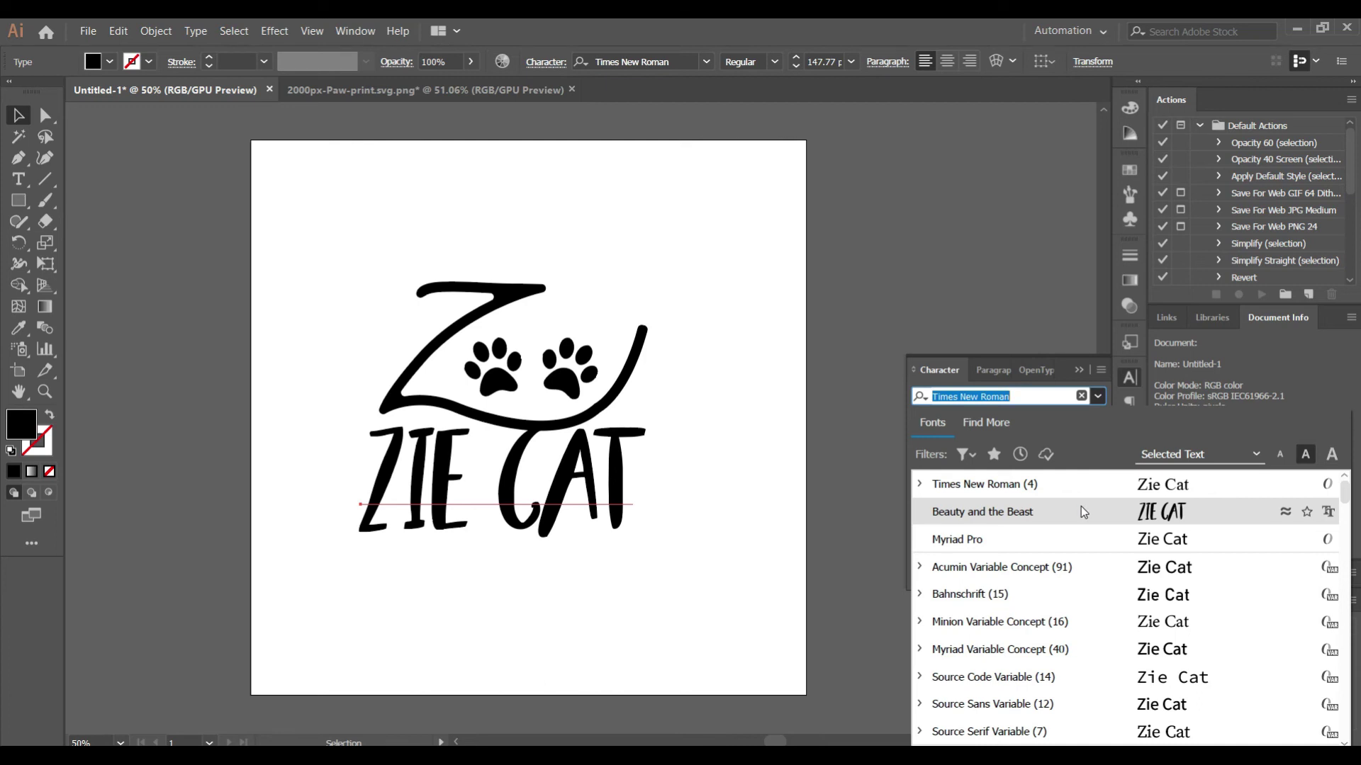
left_click(1082, 510)
left_click_drag(611, 478, 617, 491)
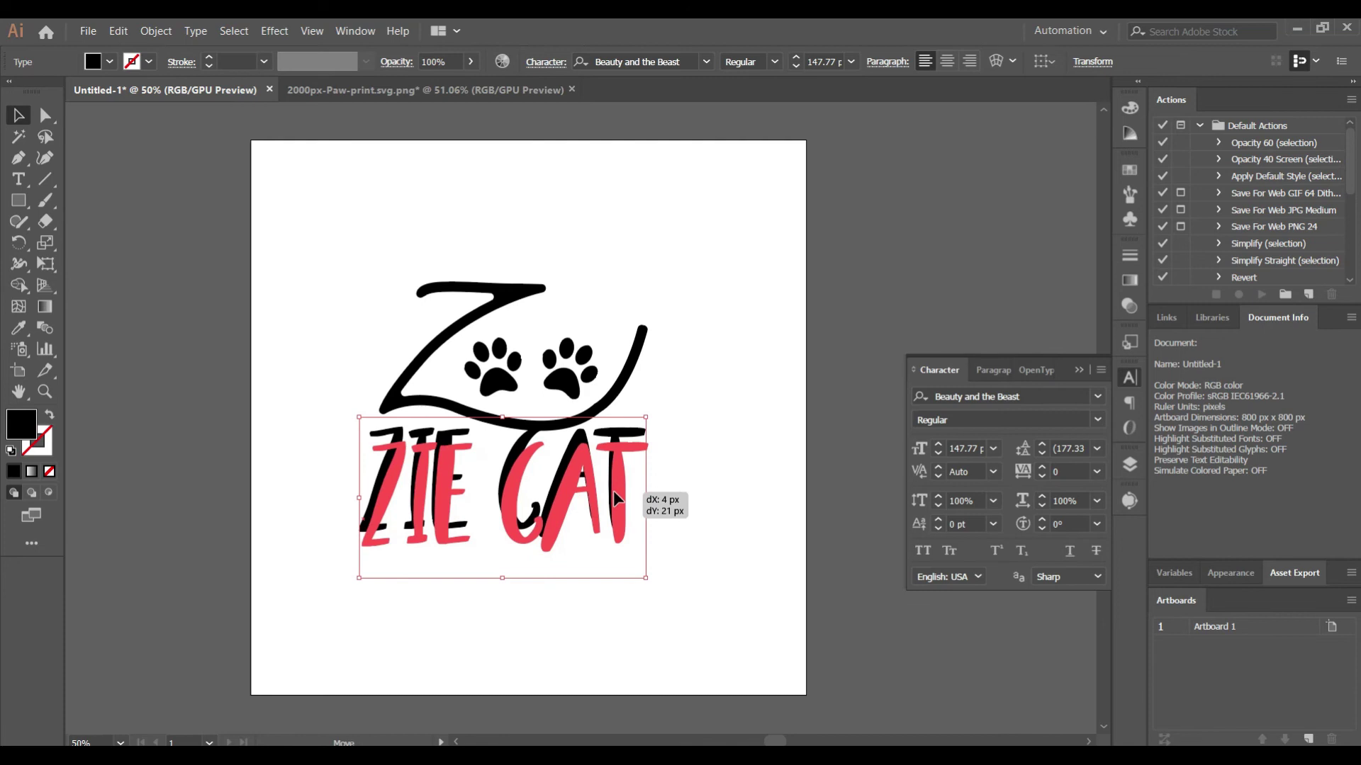
left_click_drag(616, 496, 618, 494)
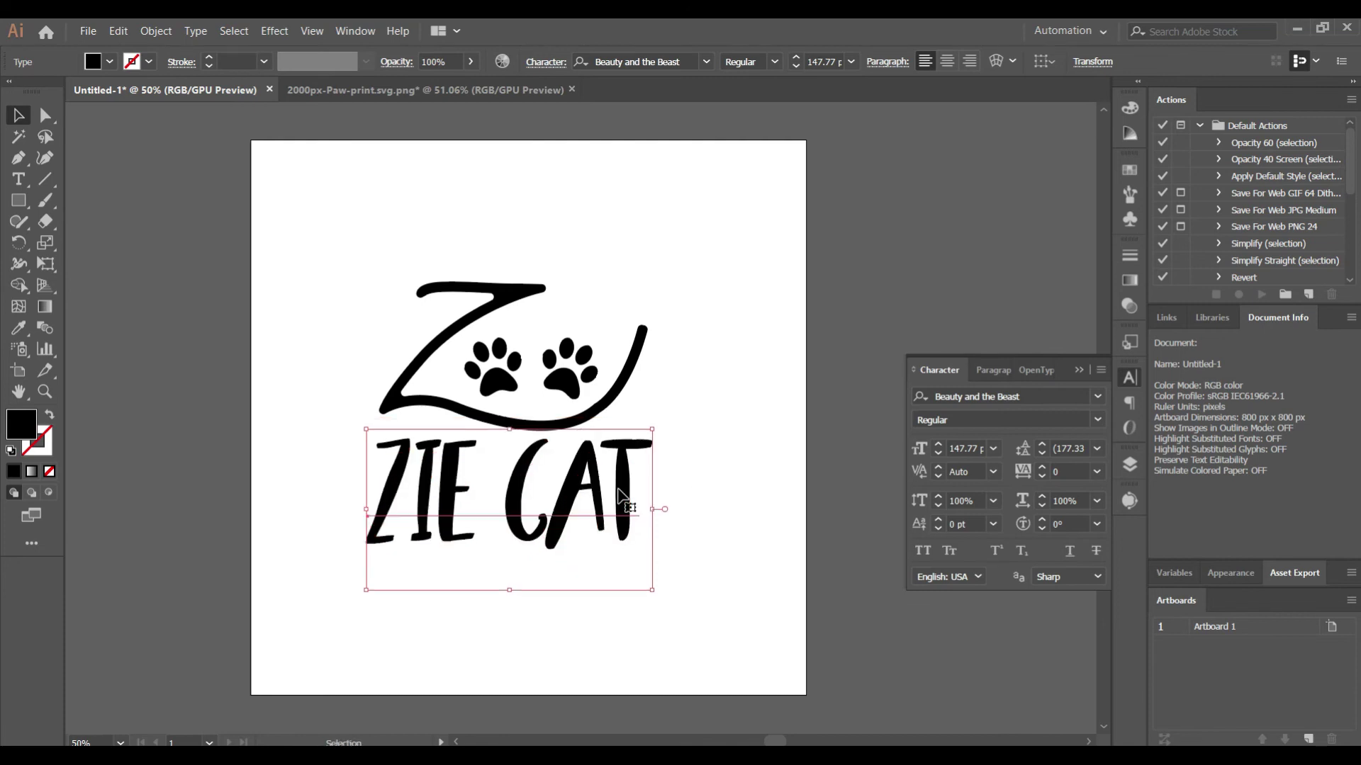
left_click(209, 462)
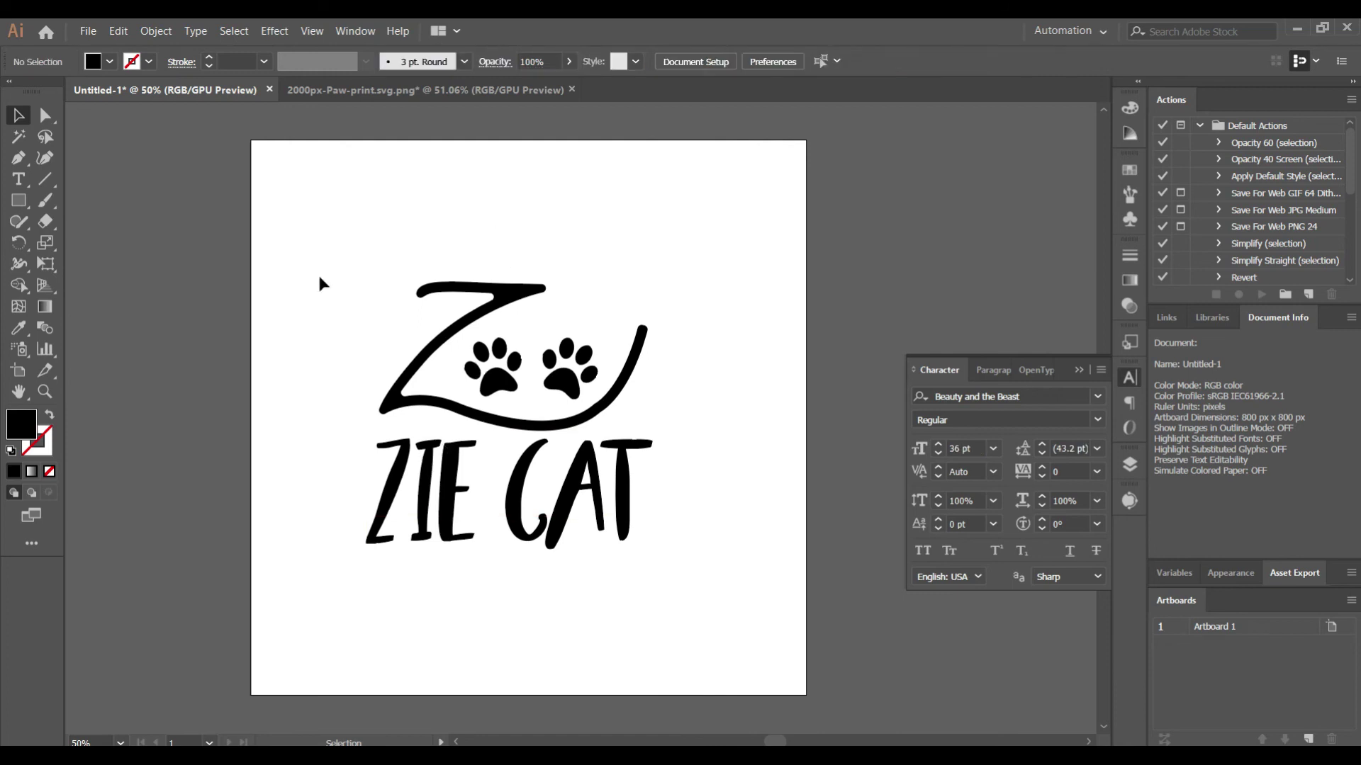
- Resize and shift the whole logo slightly right, then nudge the ZIE CAT text left
left_click_drag(327, 265, 832, 704)
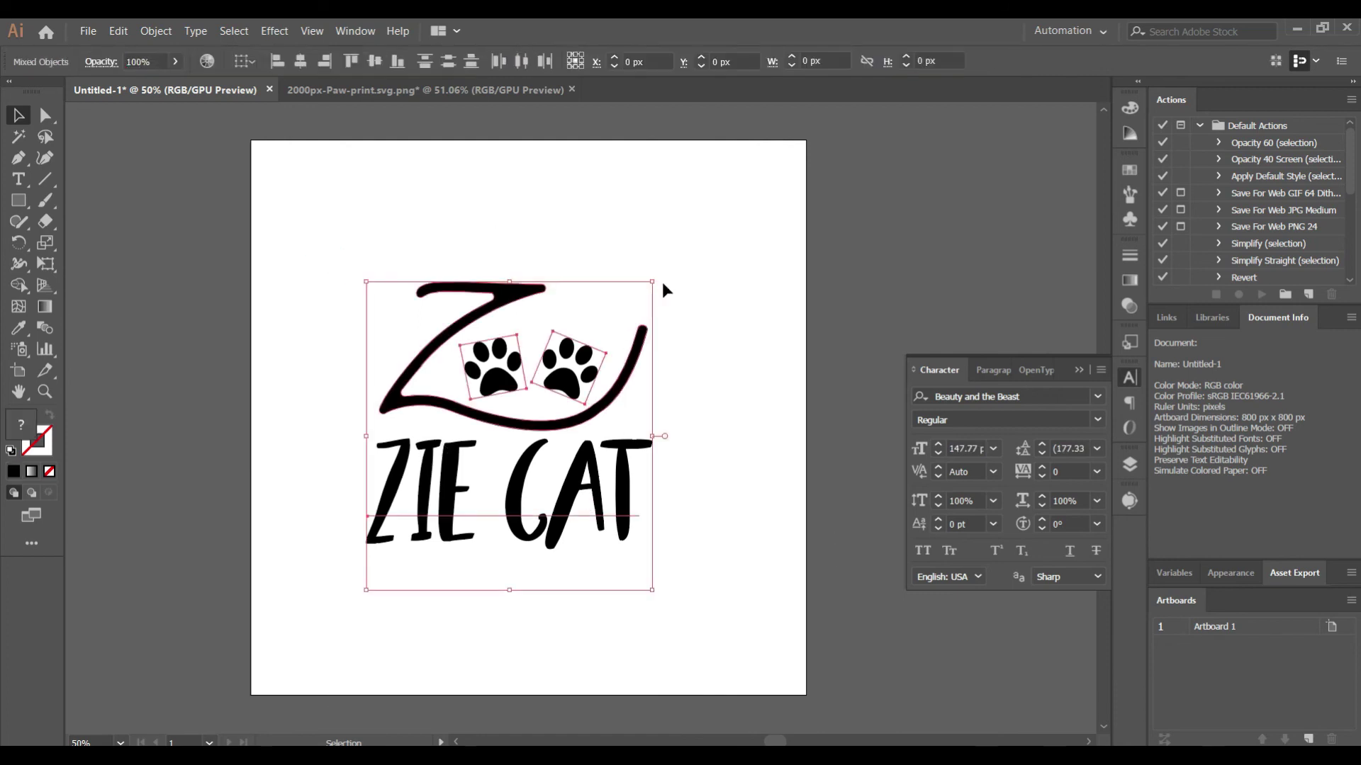
left_click_drag(655, 281, 686, 245)
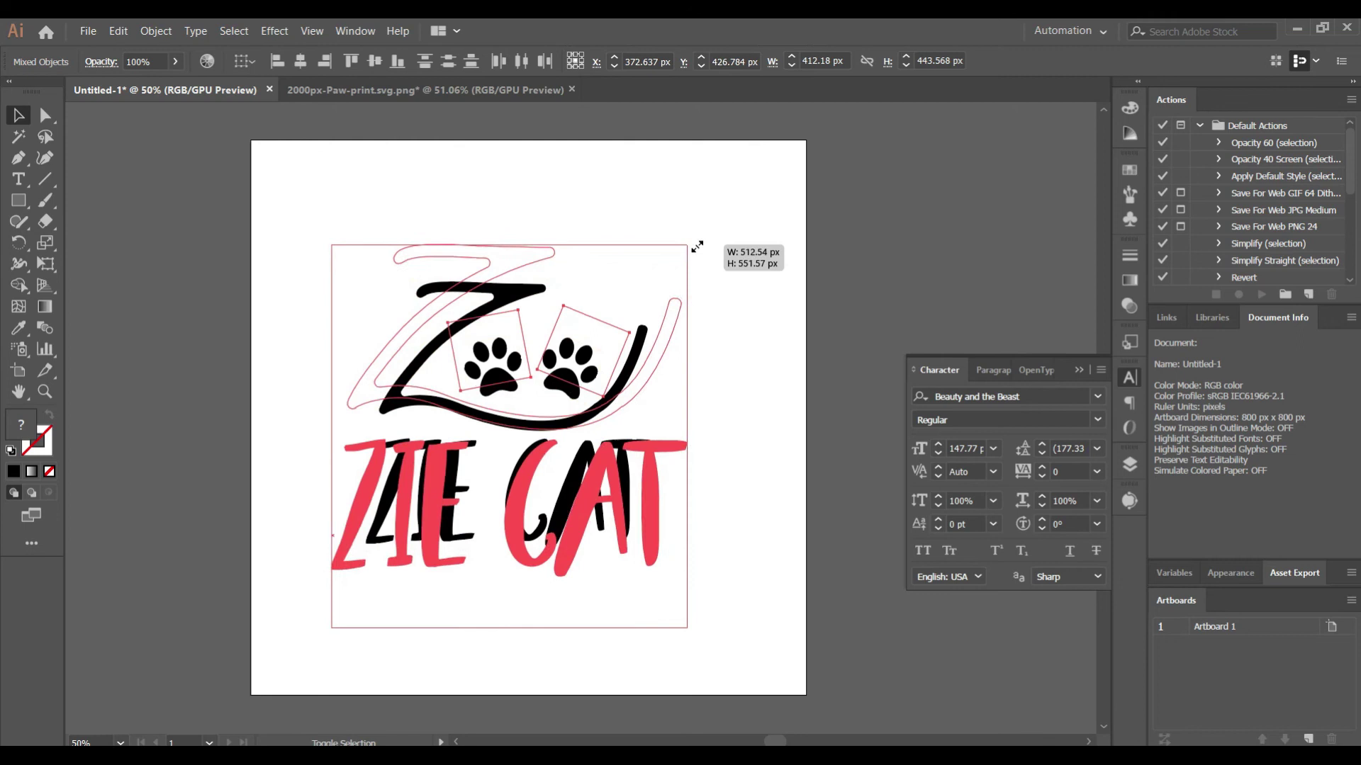
left_click_drag(525, 489, 540, 489)
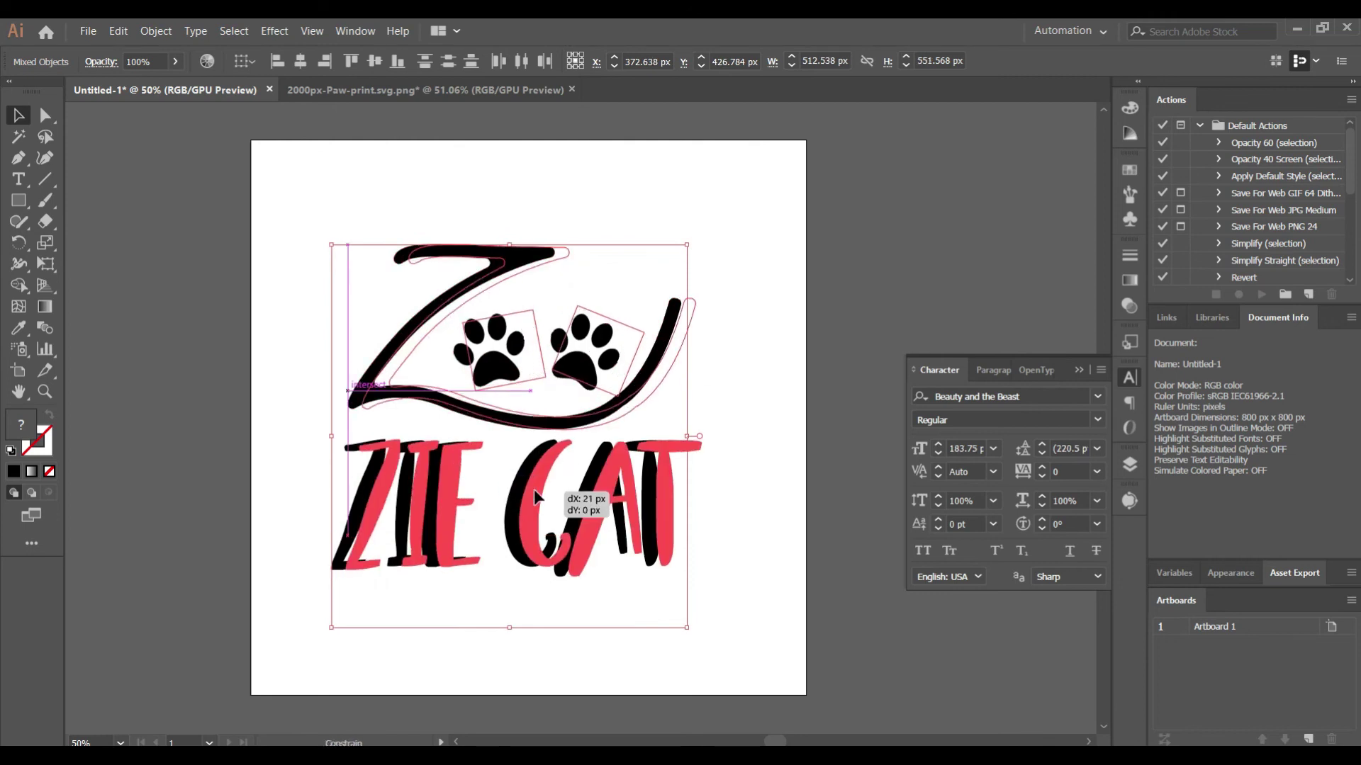
left_click(190, 393)
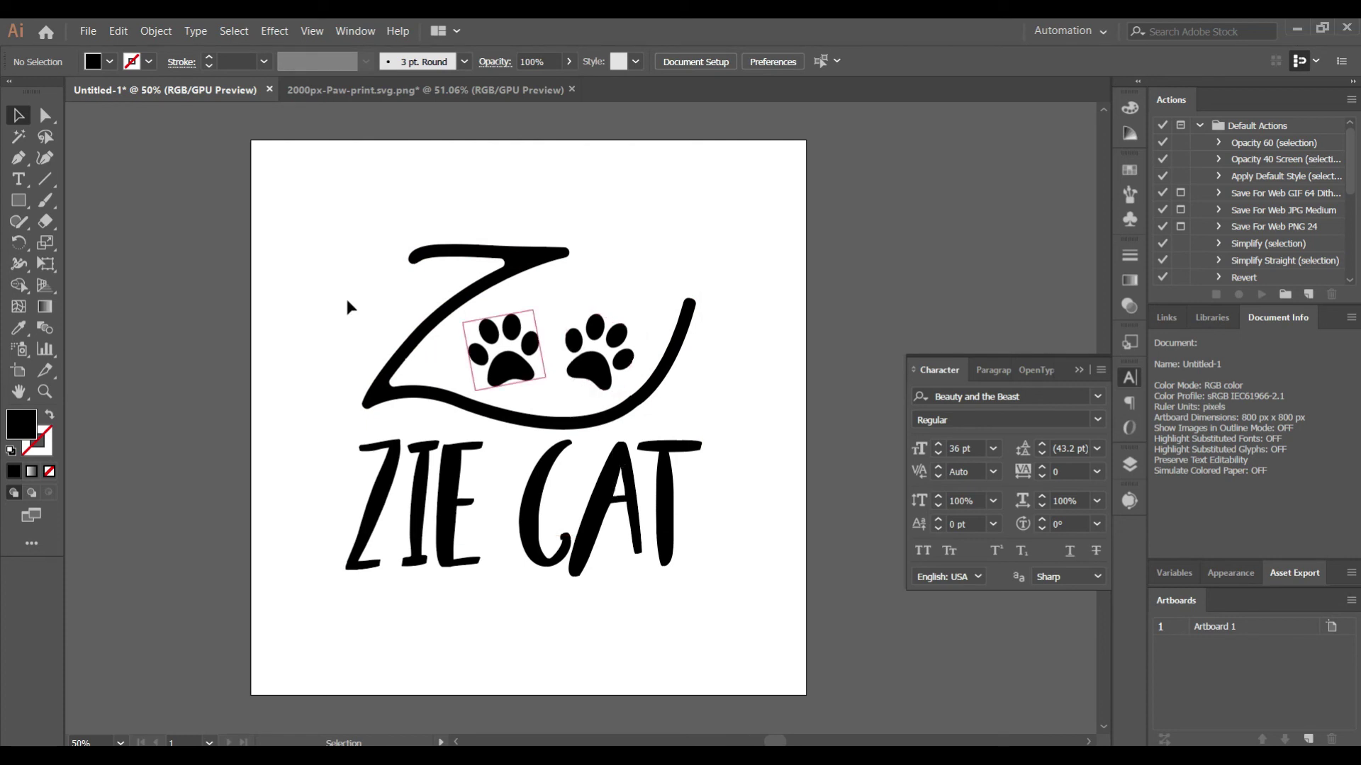
left_click_drag(395, 545, 381, 546)
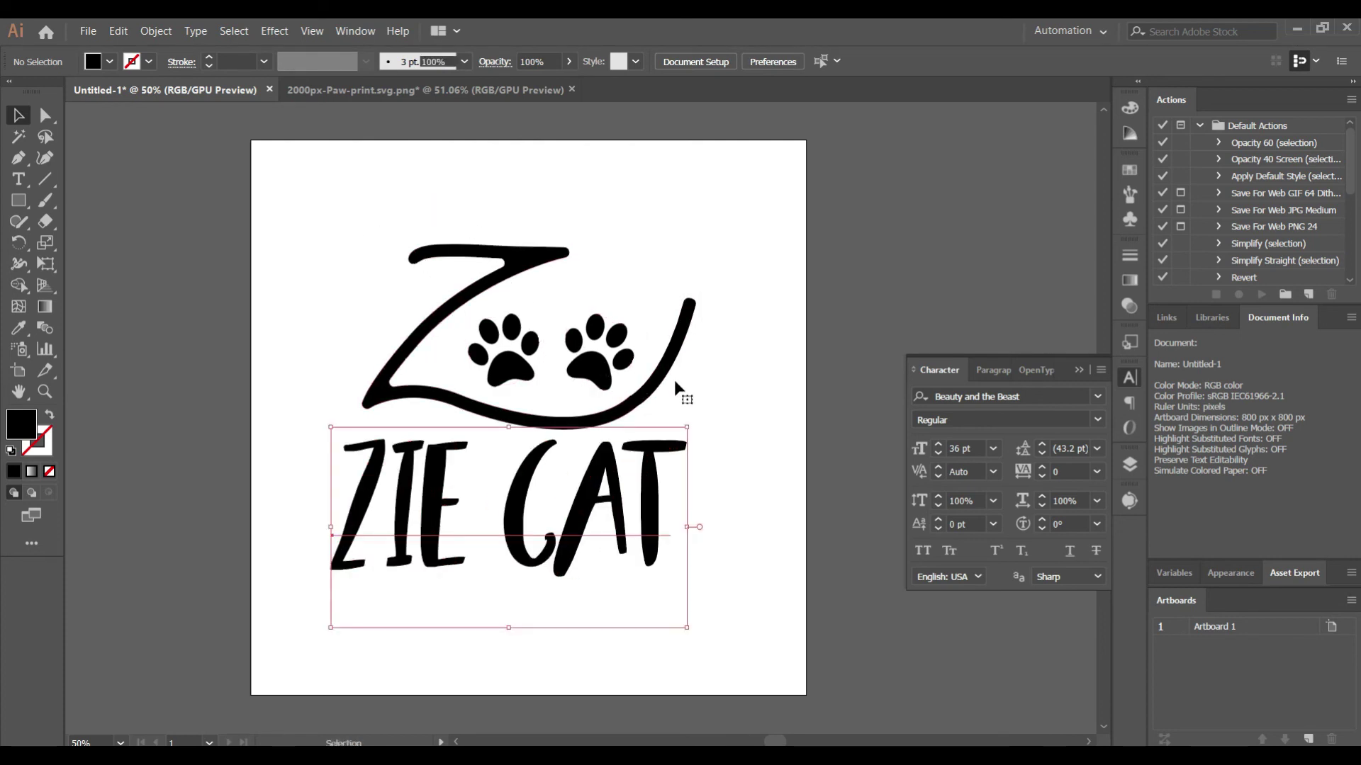
- Shrink the Z and both paw prints to half size
left_click_drag(376, 223, 716, 368)
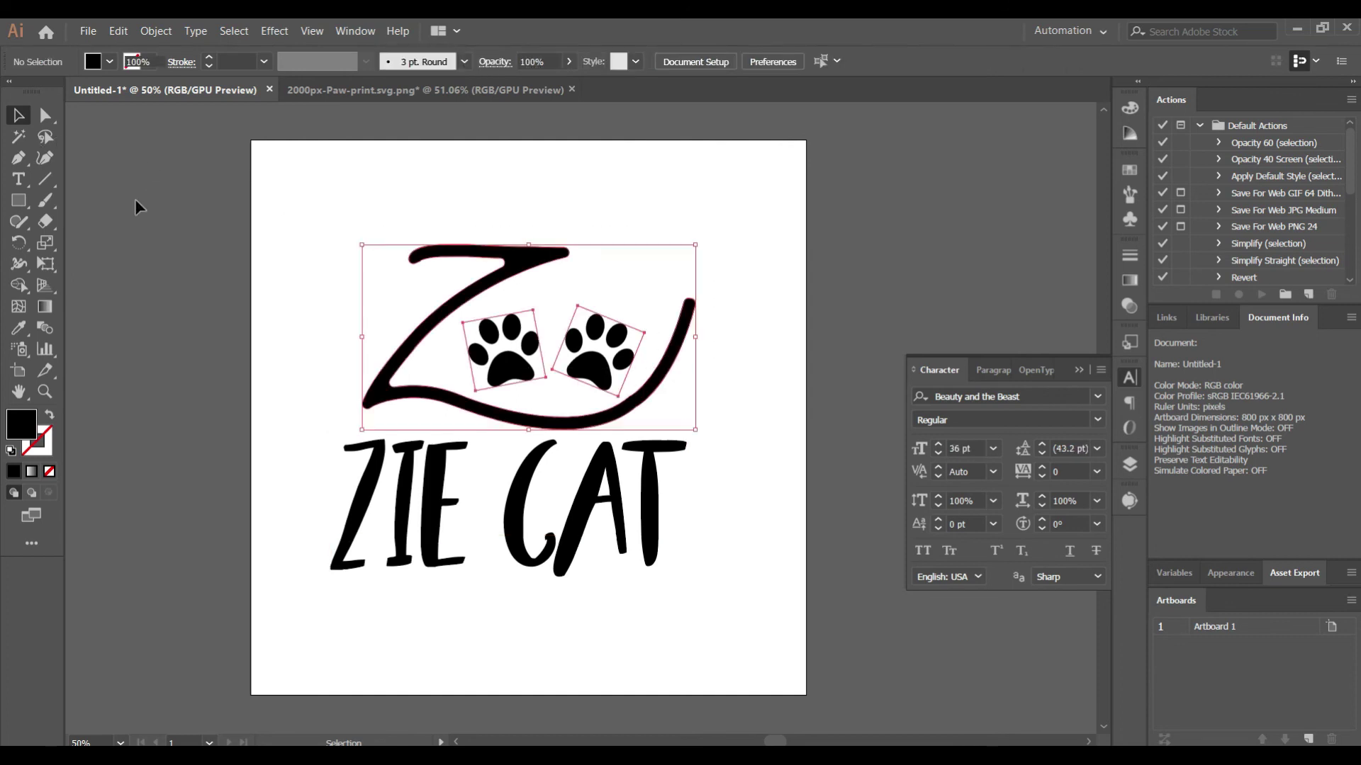
mouse_move(499, 297)
left_mouse_down()
mouse_move(674, 411)
mouse_move(635, 383)
left_mouse_up()
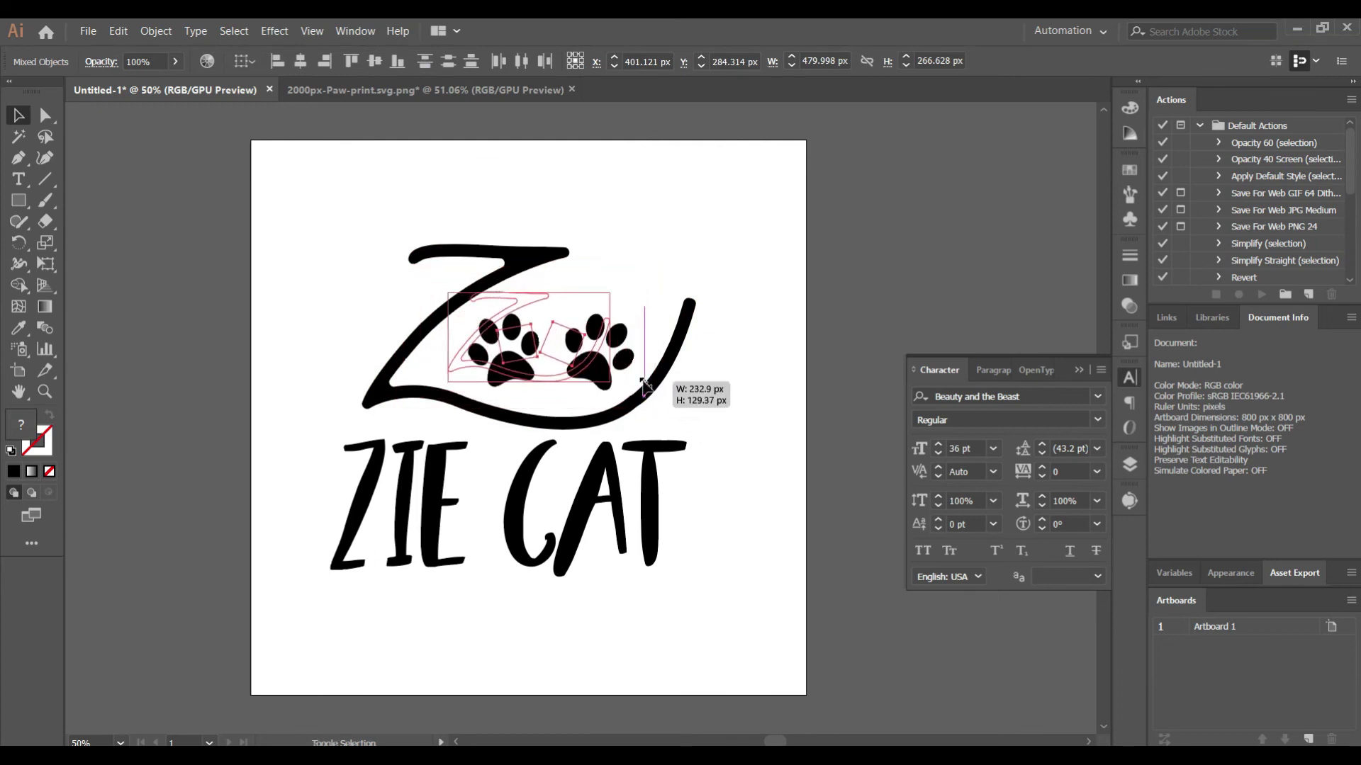
left_click_drag(635, 384, 635, 384)
left_click(730, 310)
left_click_drag(578, 493, 581, 454)
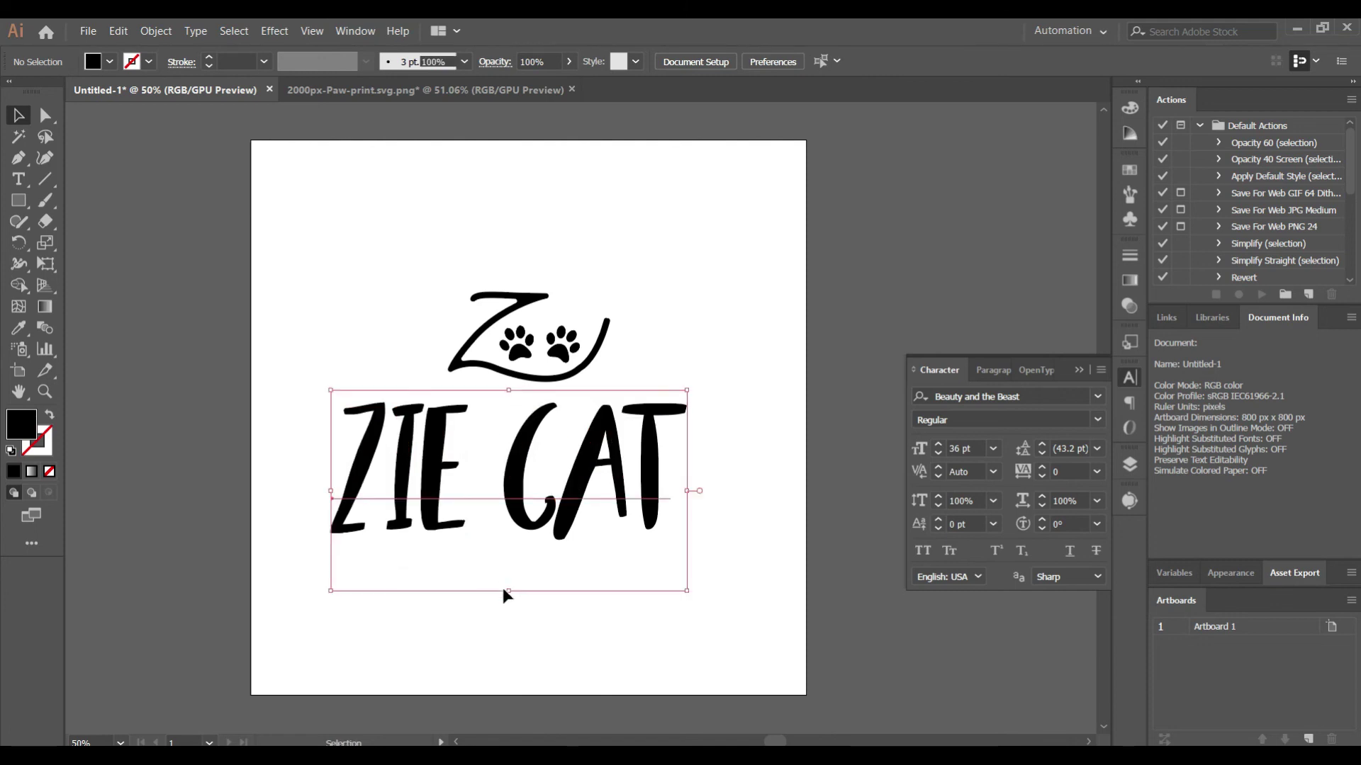
left_click(506, 576)
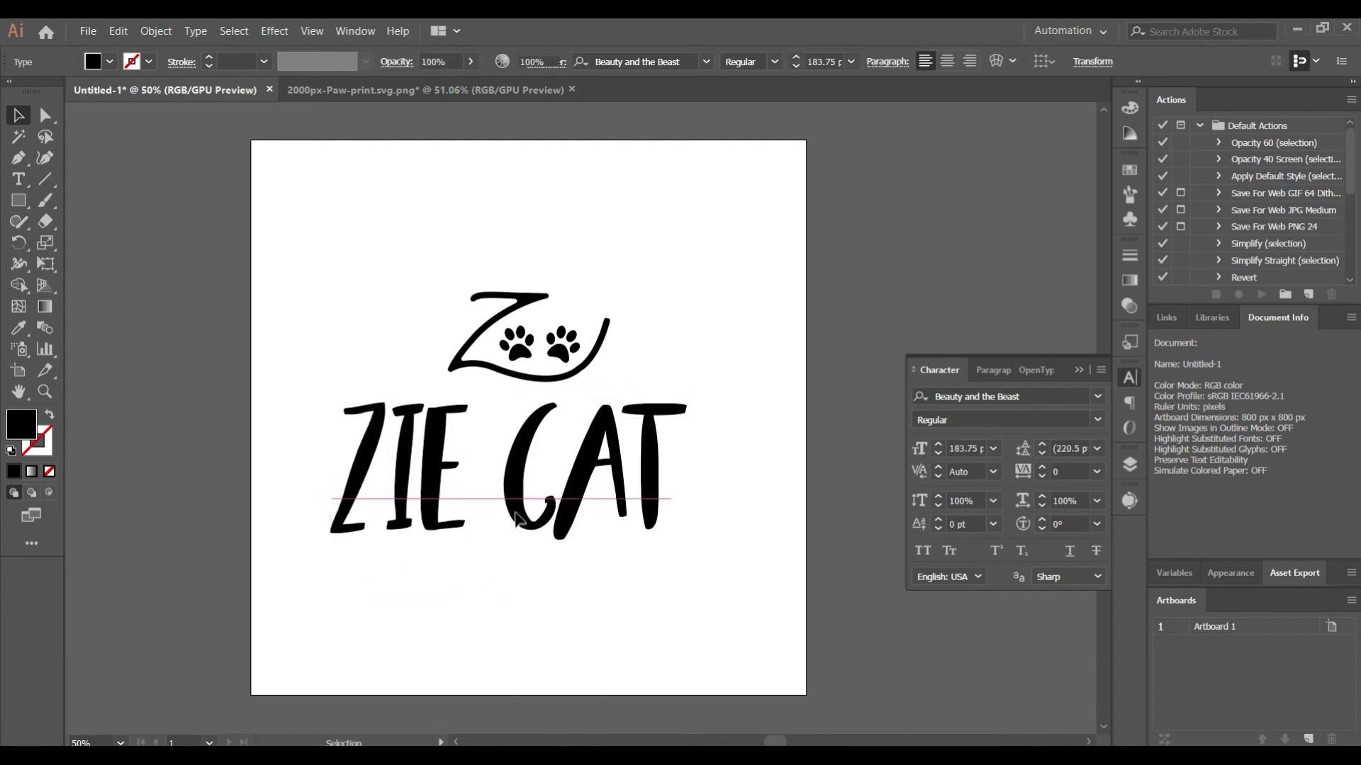
key("ctrl+z")
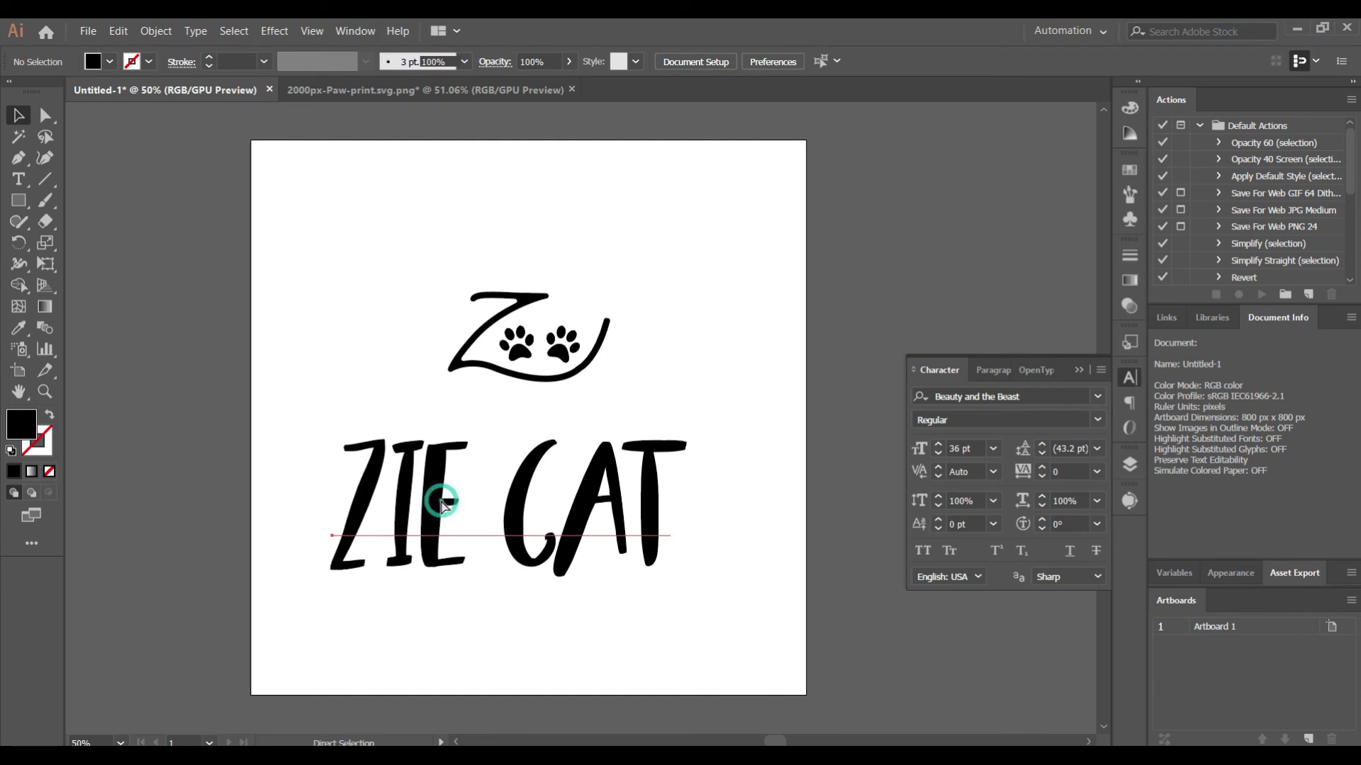
- Scale down the ZIE CAT text and tuck it directly under the paw mark
left_click(354, 560)
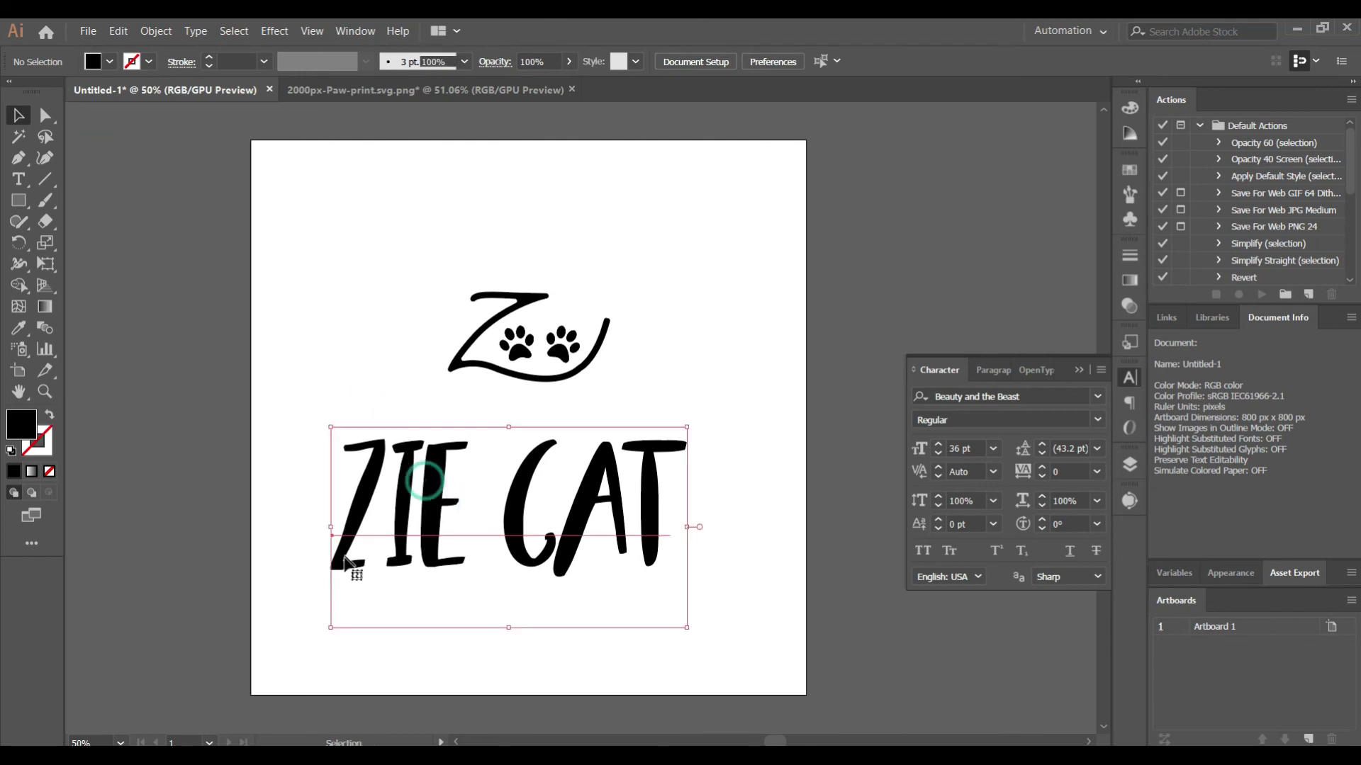
left_click_drag(331, 628, 448, 561)
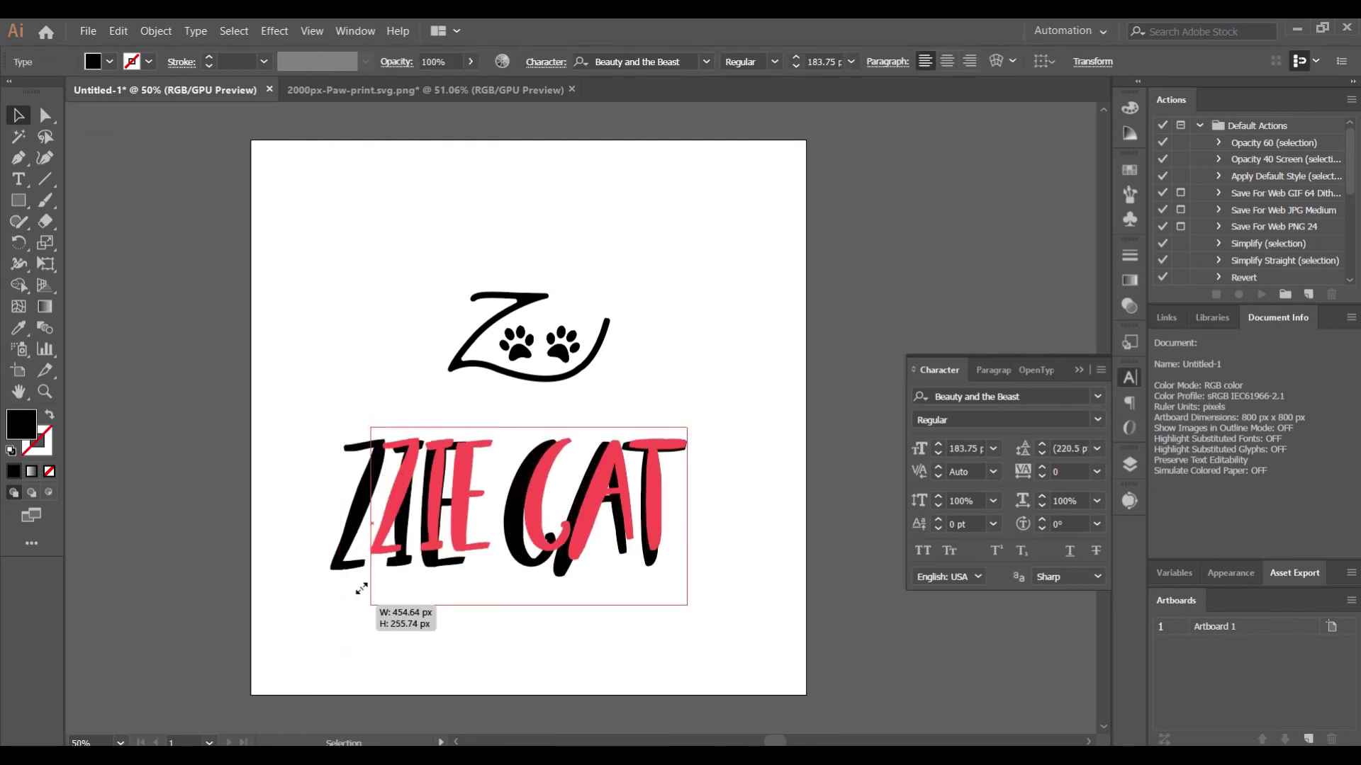
mouse_move(594, 480)
left_mouse_down()
mouse_move(530, 434)
mouse_move(543, 435)
left_mouse_up()
left_click(569, 598)
left_click(18, 200)
- Draw a yellow-filled square over the whole artboard and send it to the back
left_click(93, 61)
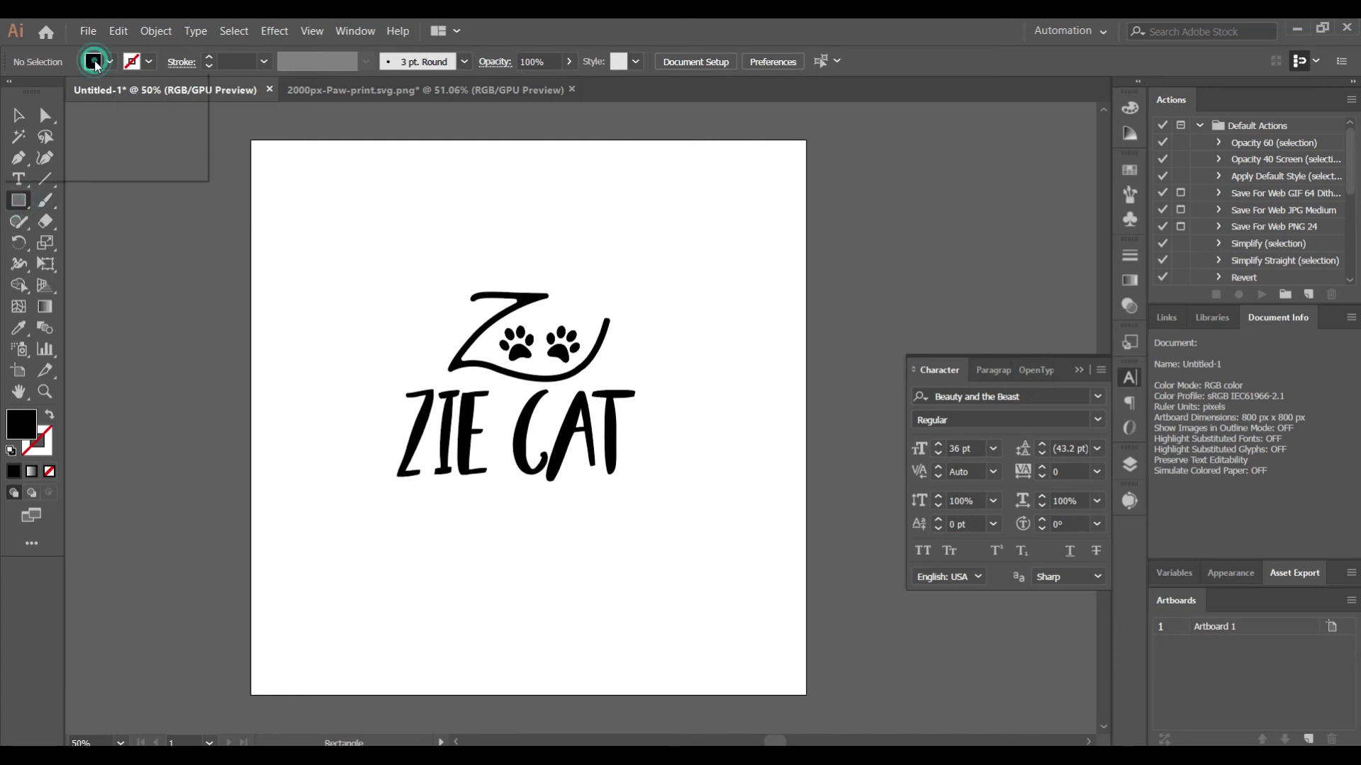
left_click(74, 90)
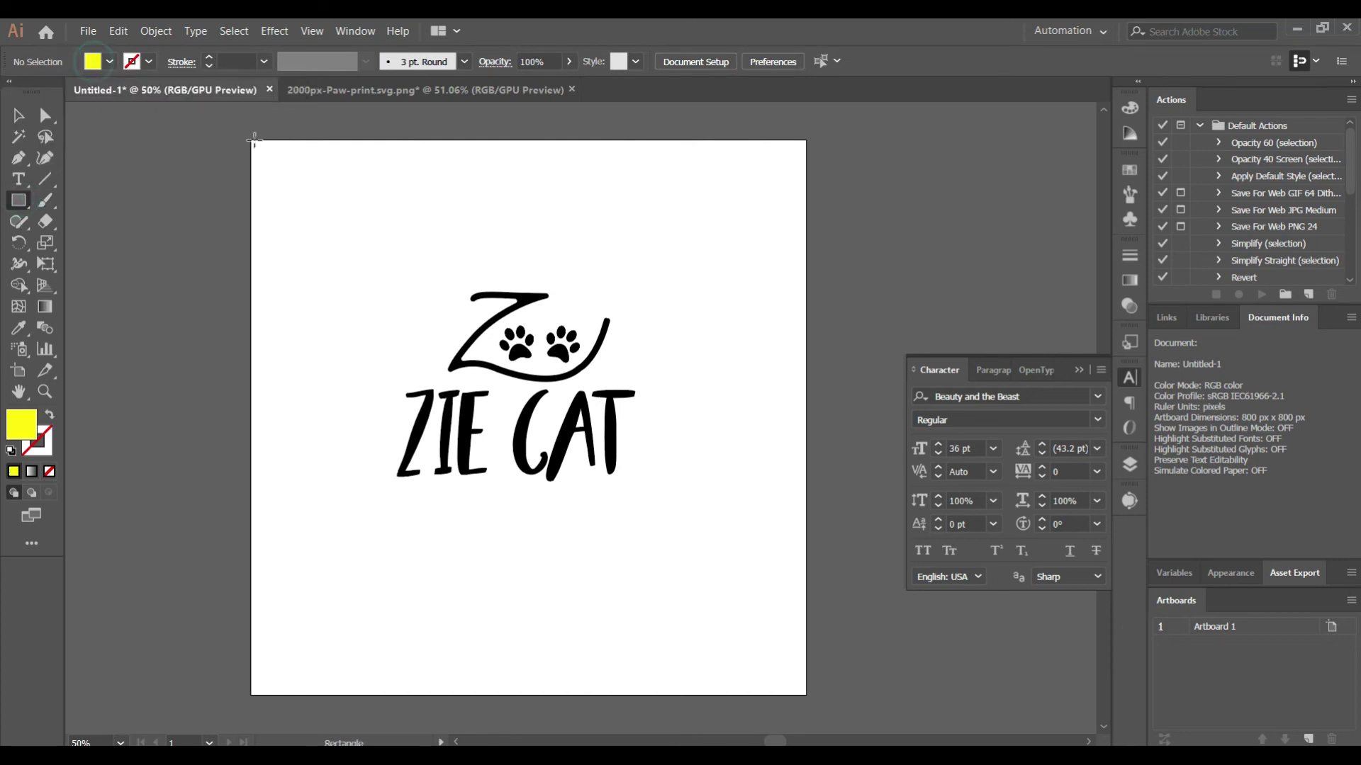
left_click_drag(239, 132, 817, 705)
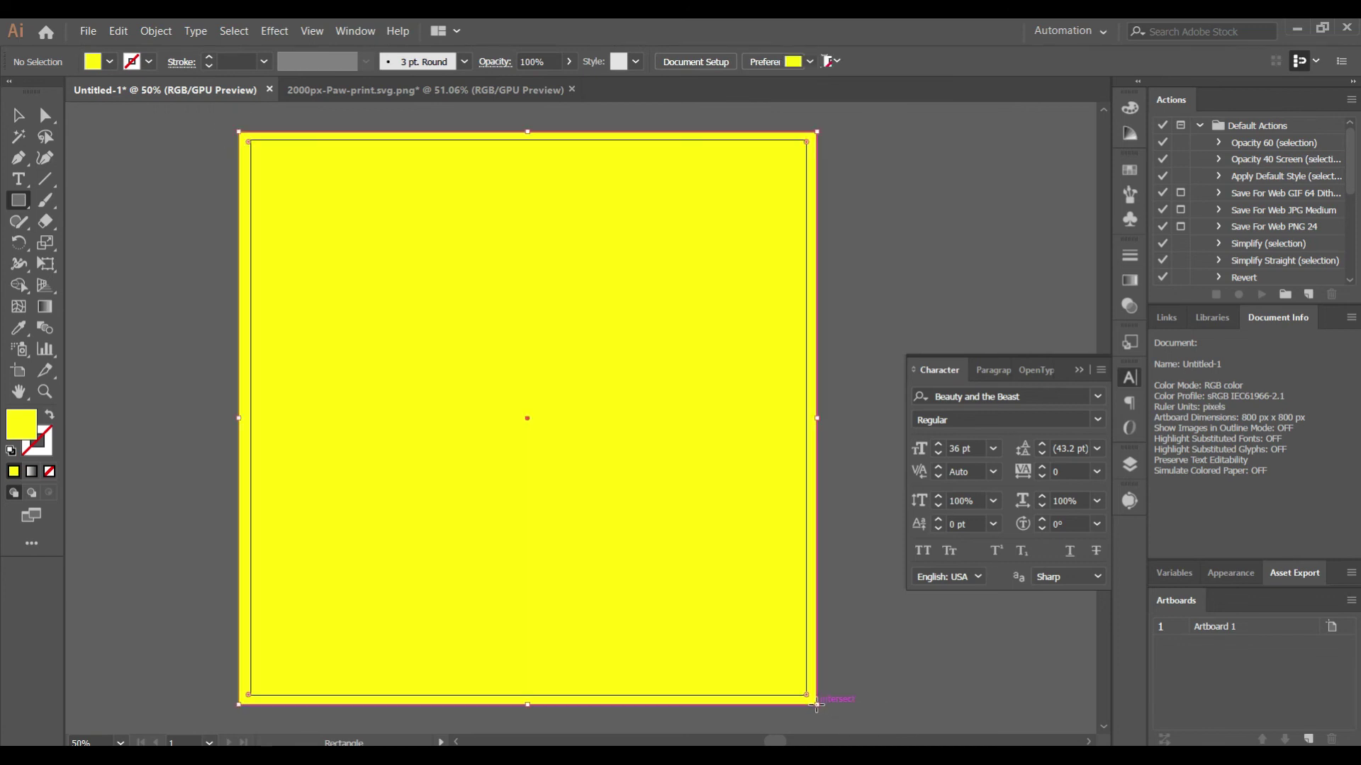
key("ctrl+shift+bracketleft")
- Select the ZIE CAT text, both paw prints and the Z together
left_click(16, 114)
left_click(526, 449)
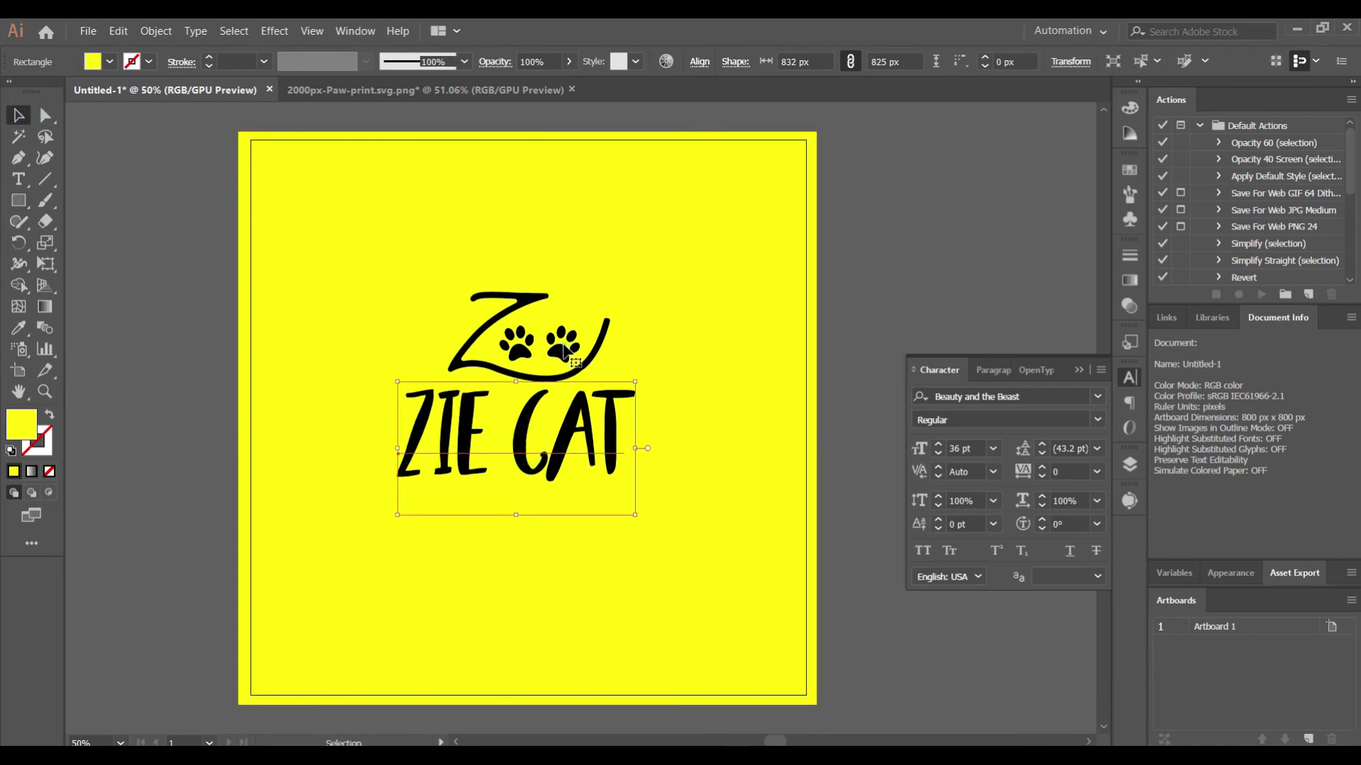
left_click(521, 346, "shift")
left_click(520, 300, "shift")
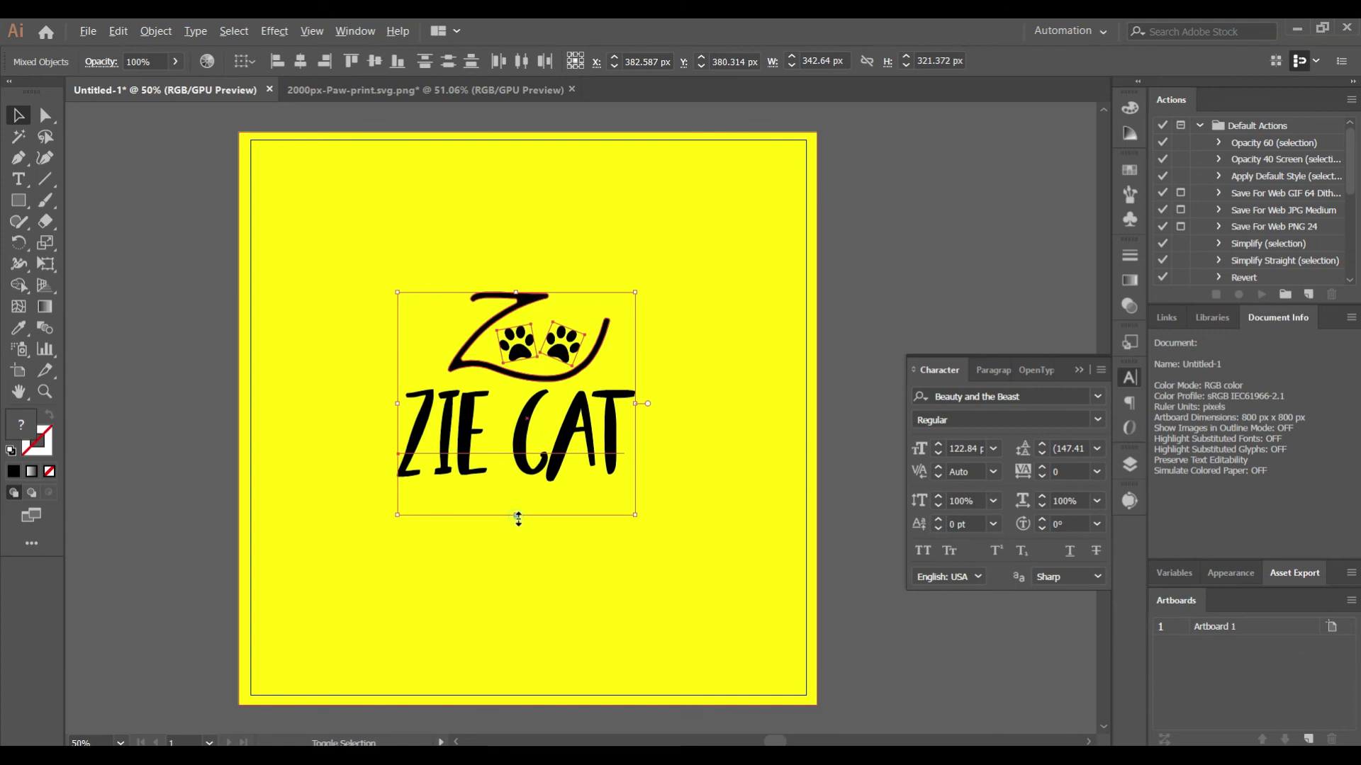
- Scale up the ZIE CAT text, paws and Z together, then nudge them slightly lower
left_click_drag(518, 515, 516, 618)
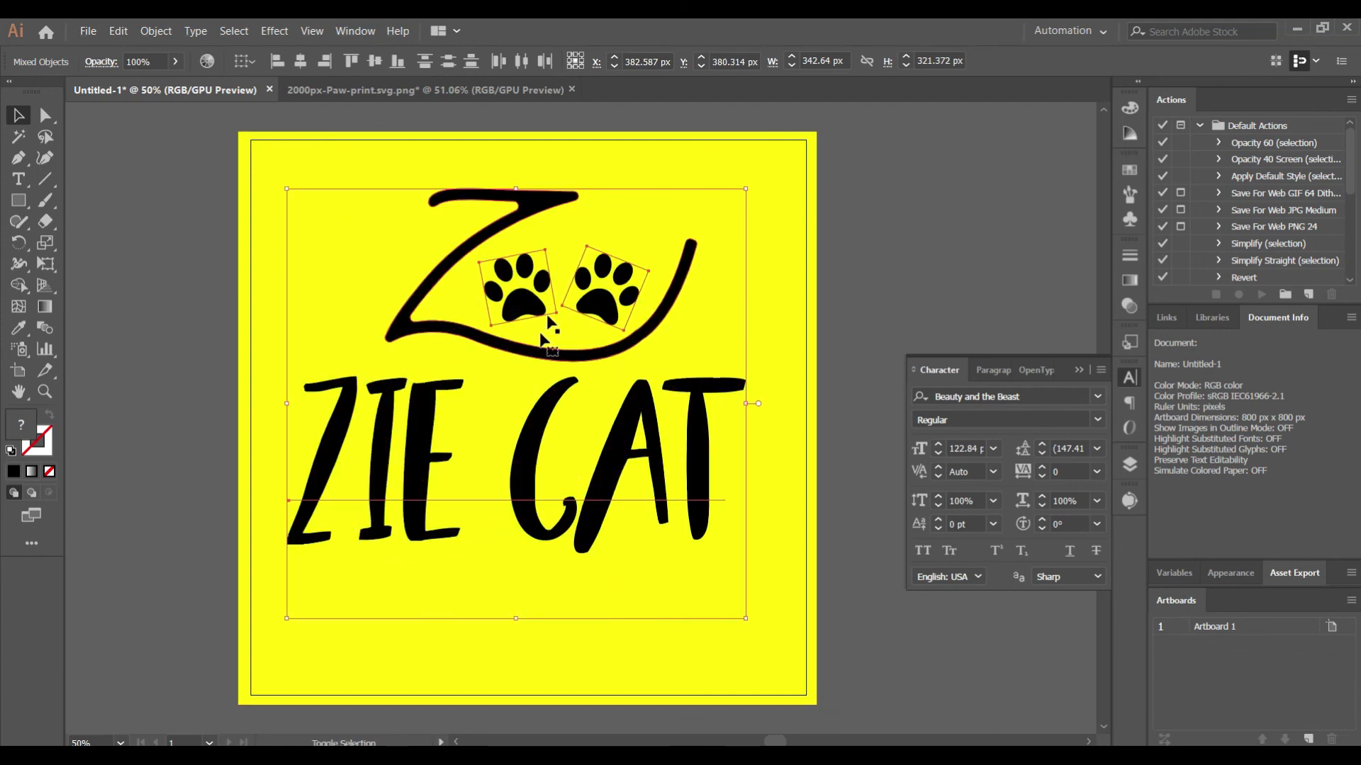
left_click_drag(551, 325, 562, 357)
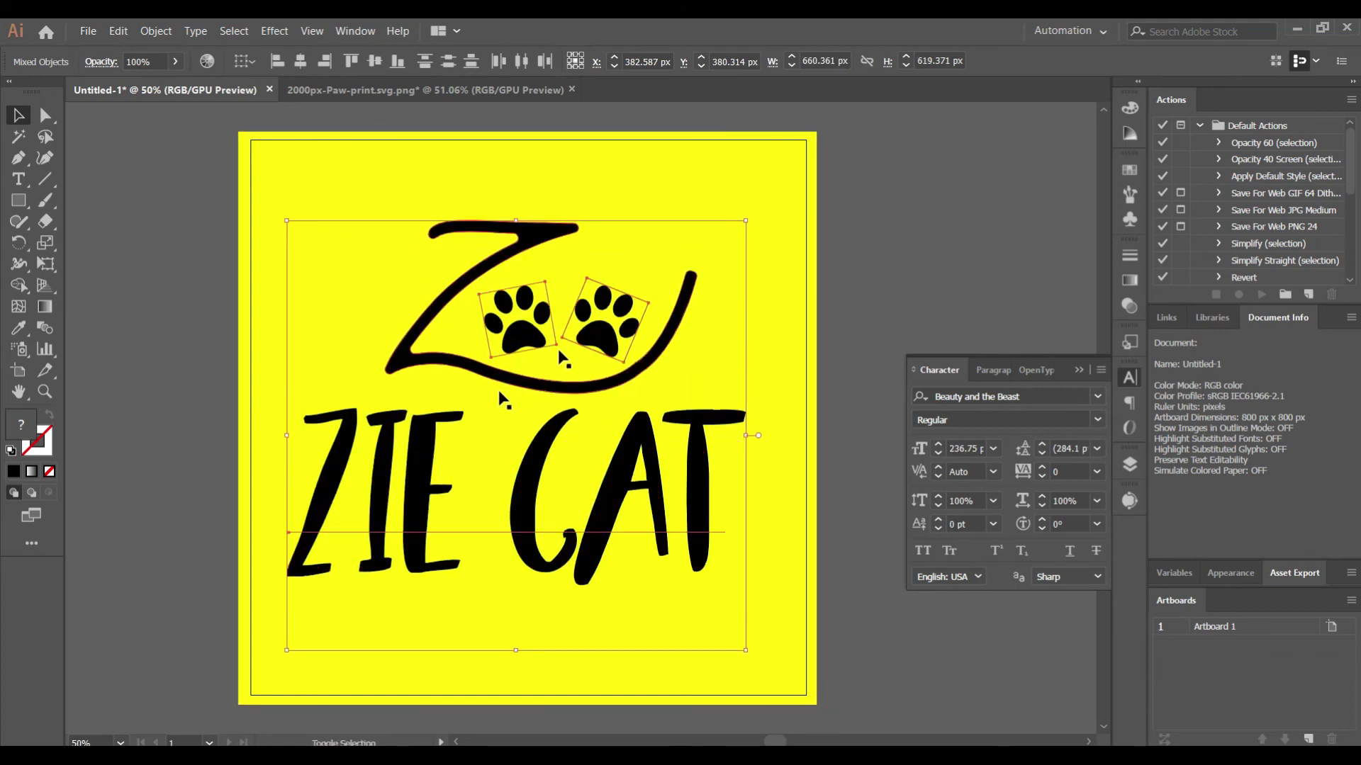
left_click(117, 225)
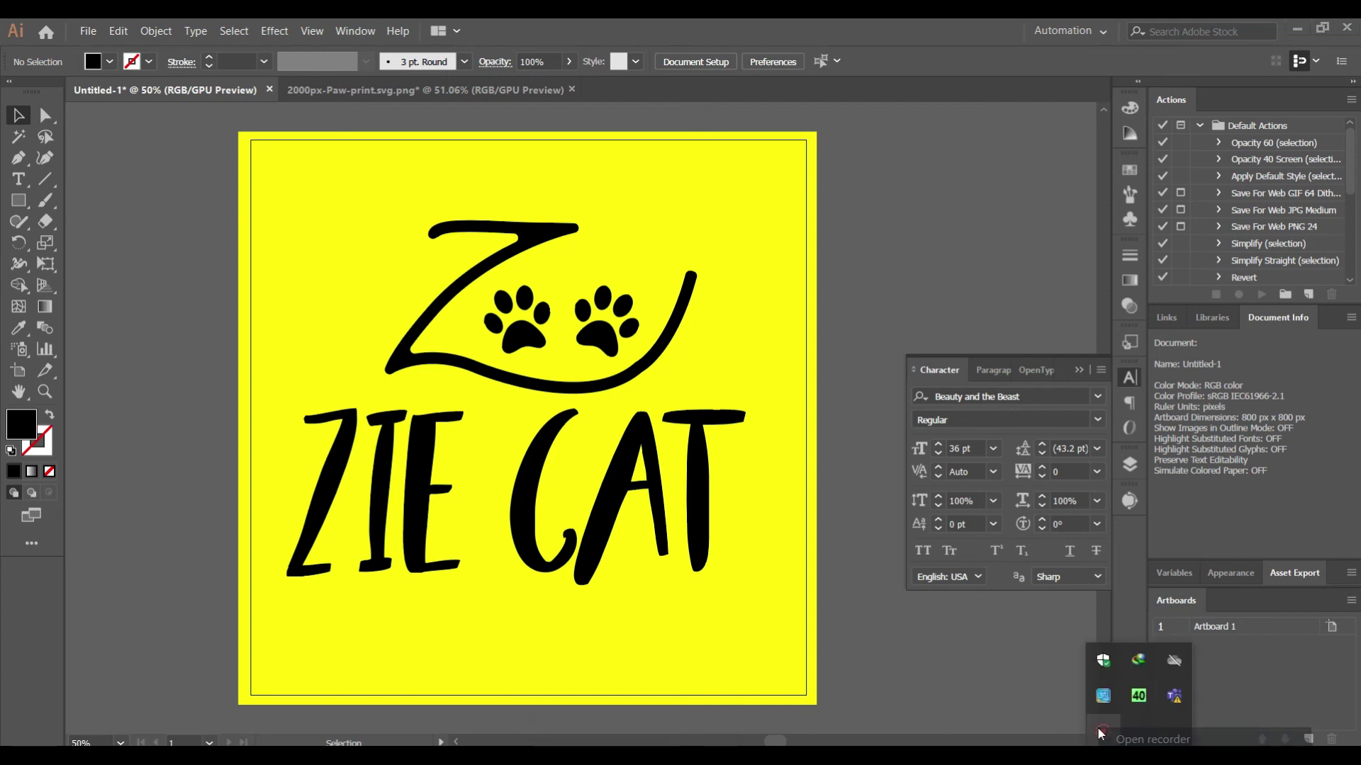
left_click(1102, 734)
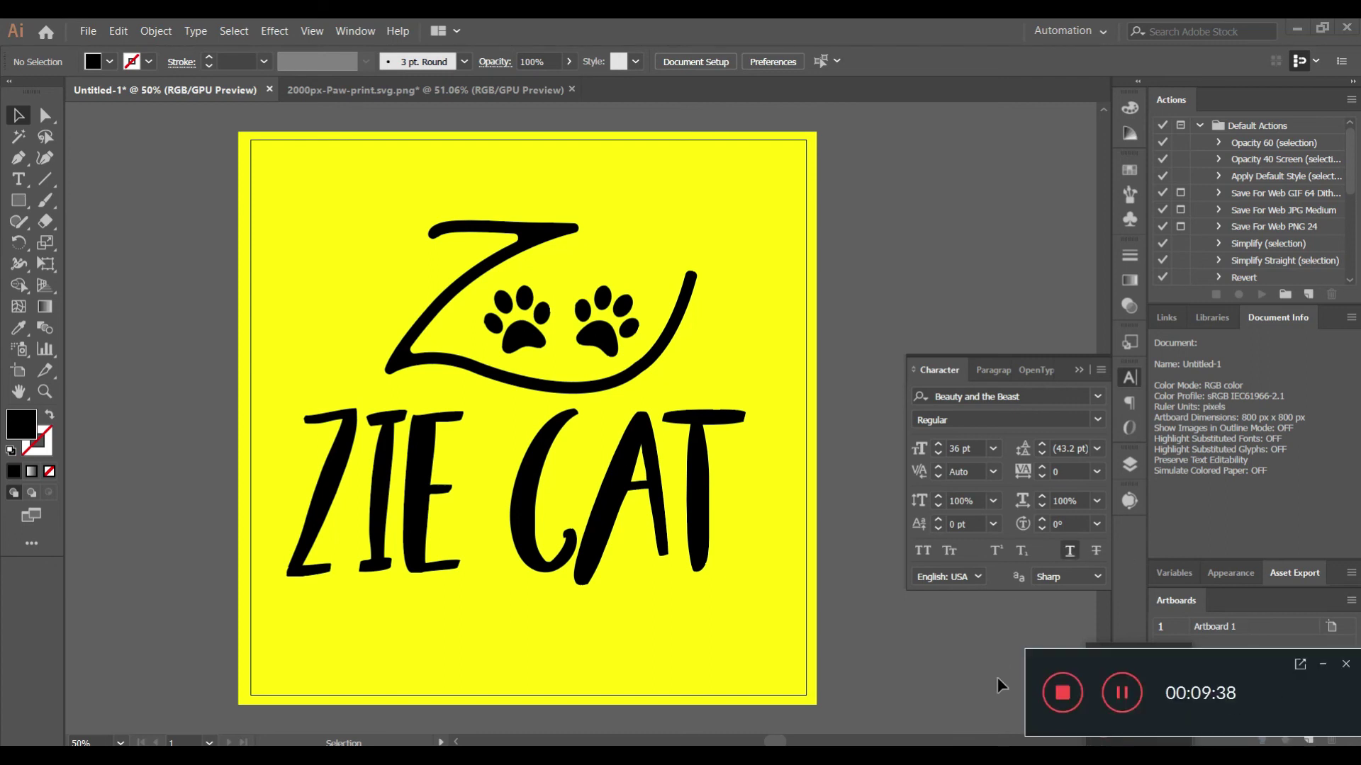